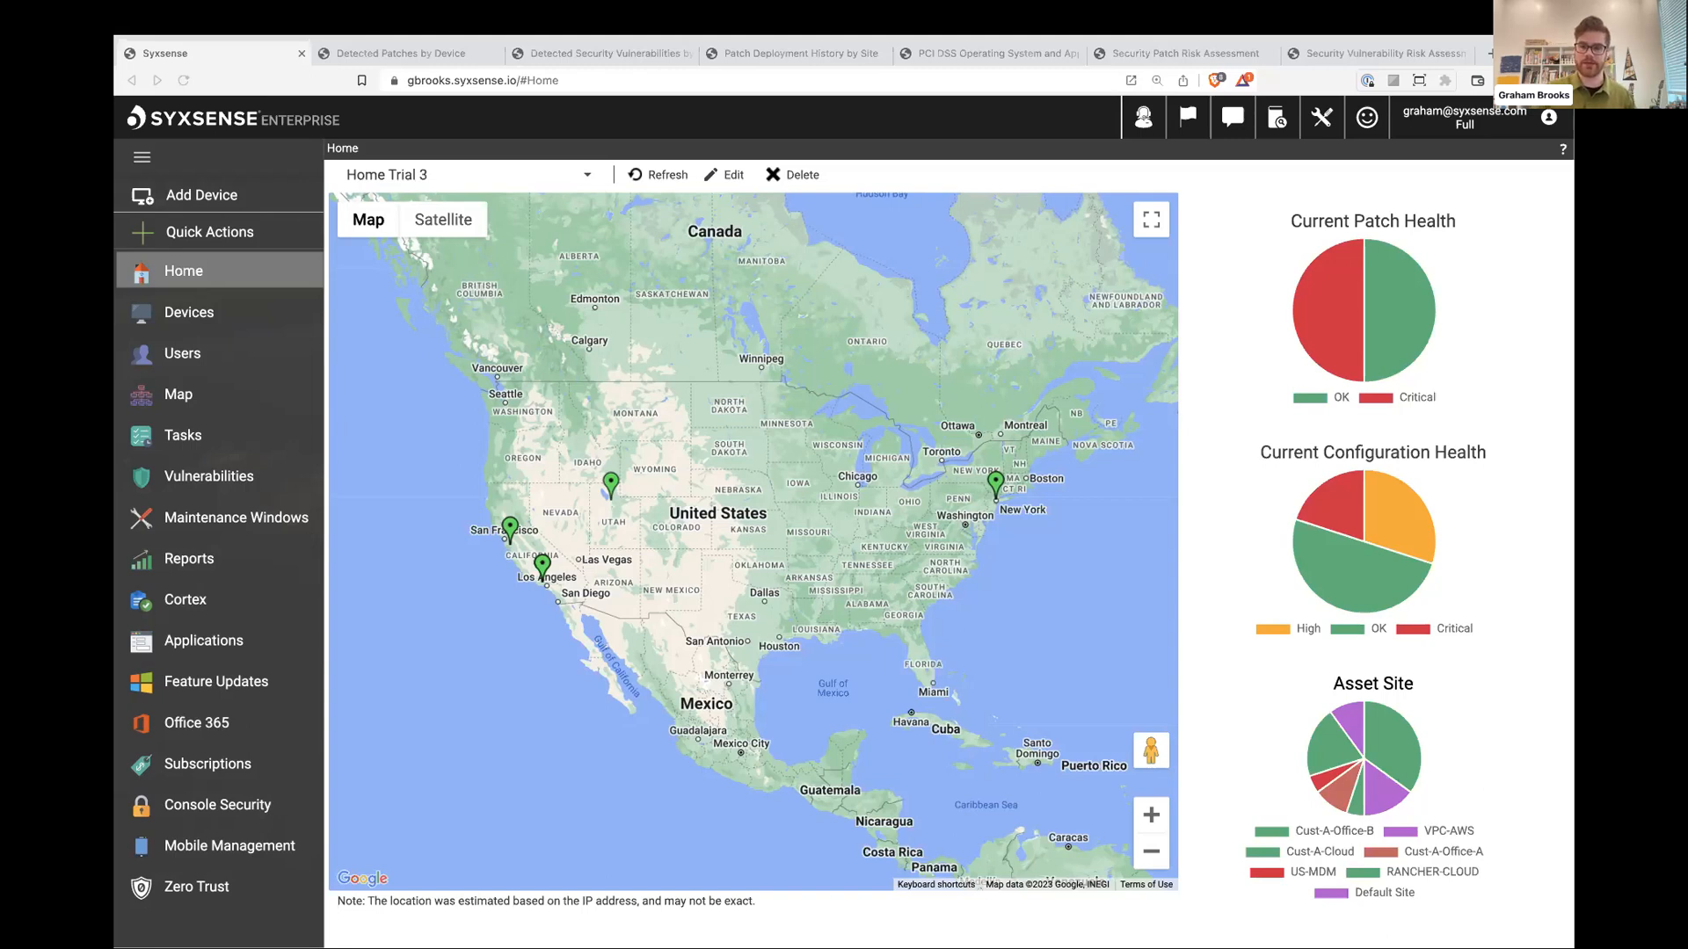
pyautogui.click(1466, 274)
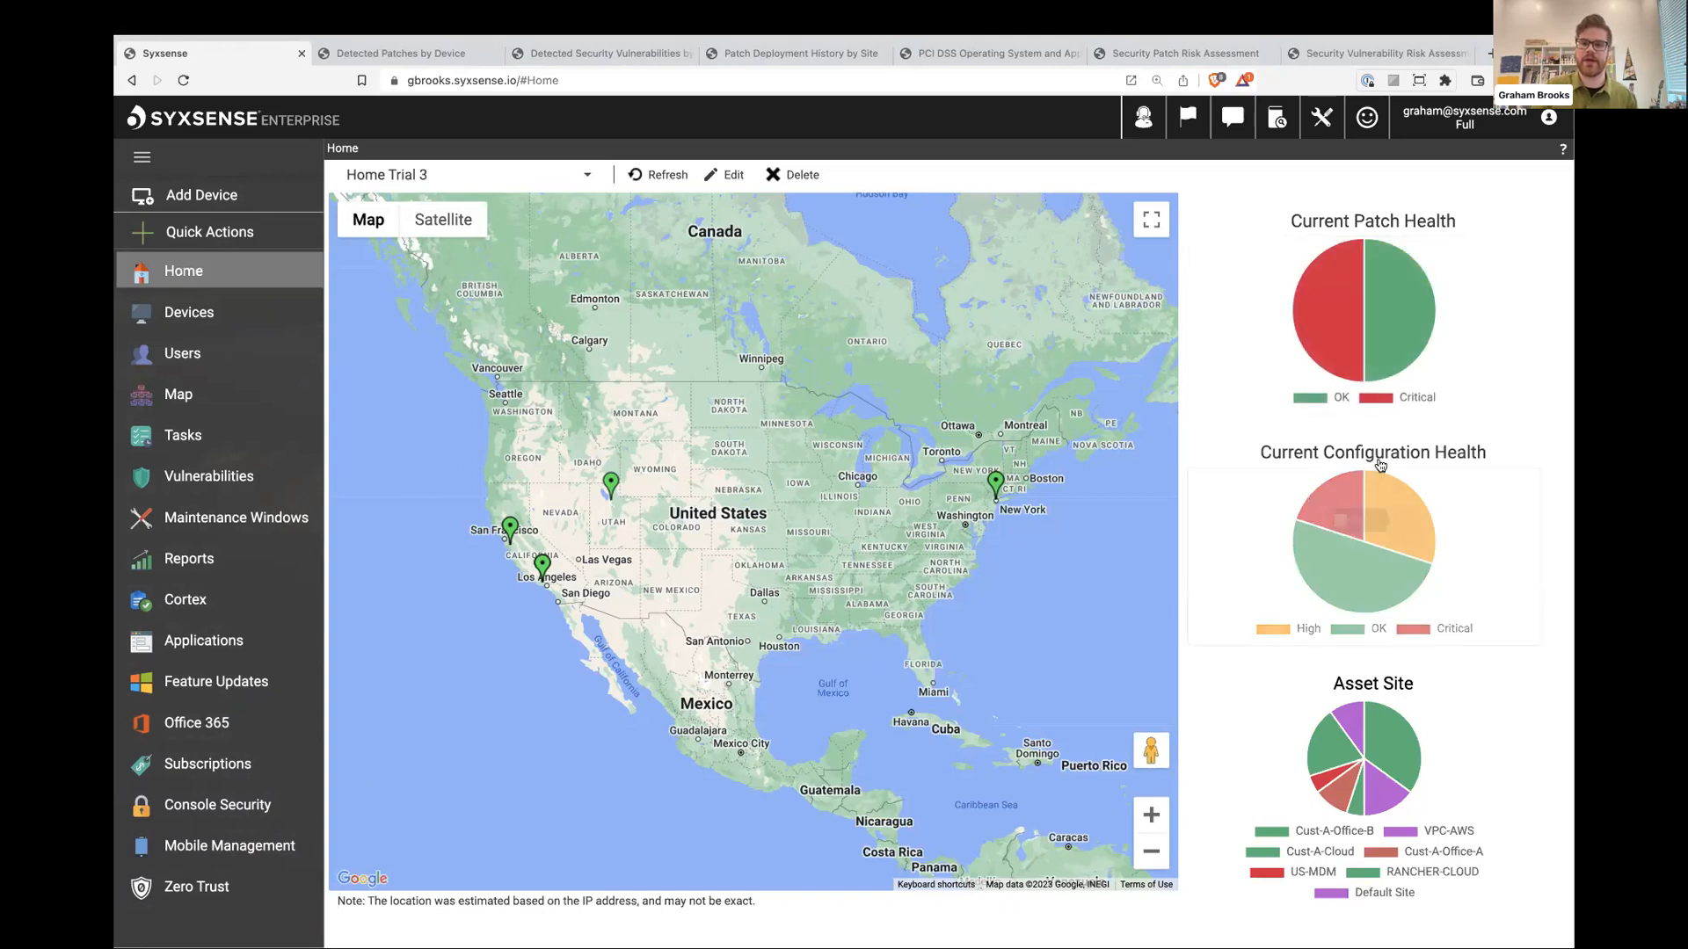
pyautogui.moveTo(1408, 517)
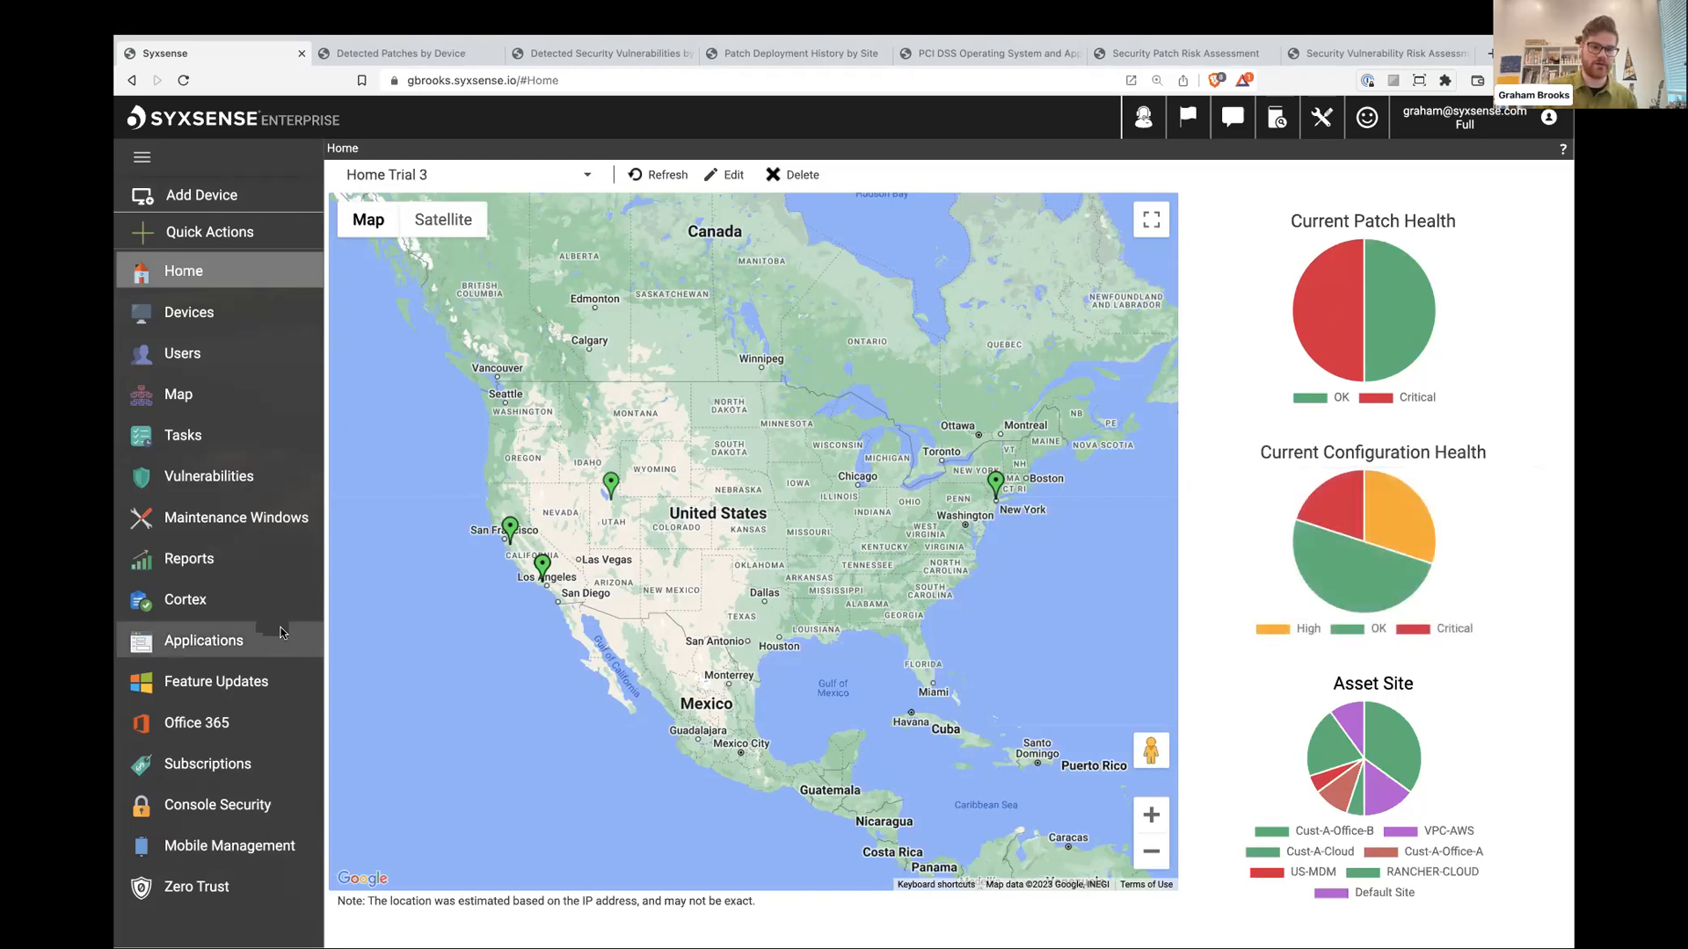
# Open the New Endpoint Inventory workflow from the Intellegent Endpoint Postures folder in Cortex
pyautogui.click(259, 608)
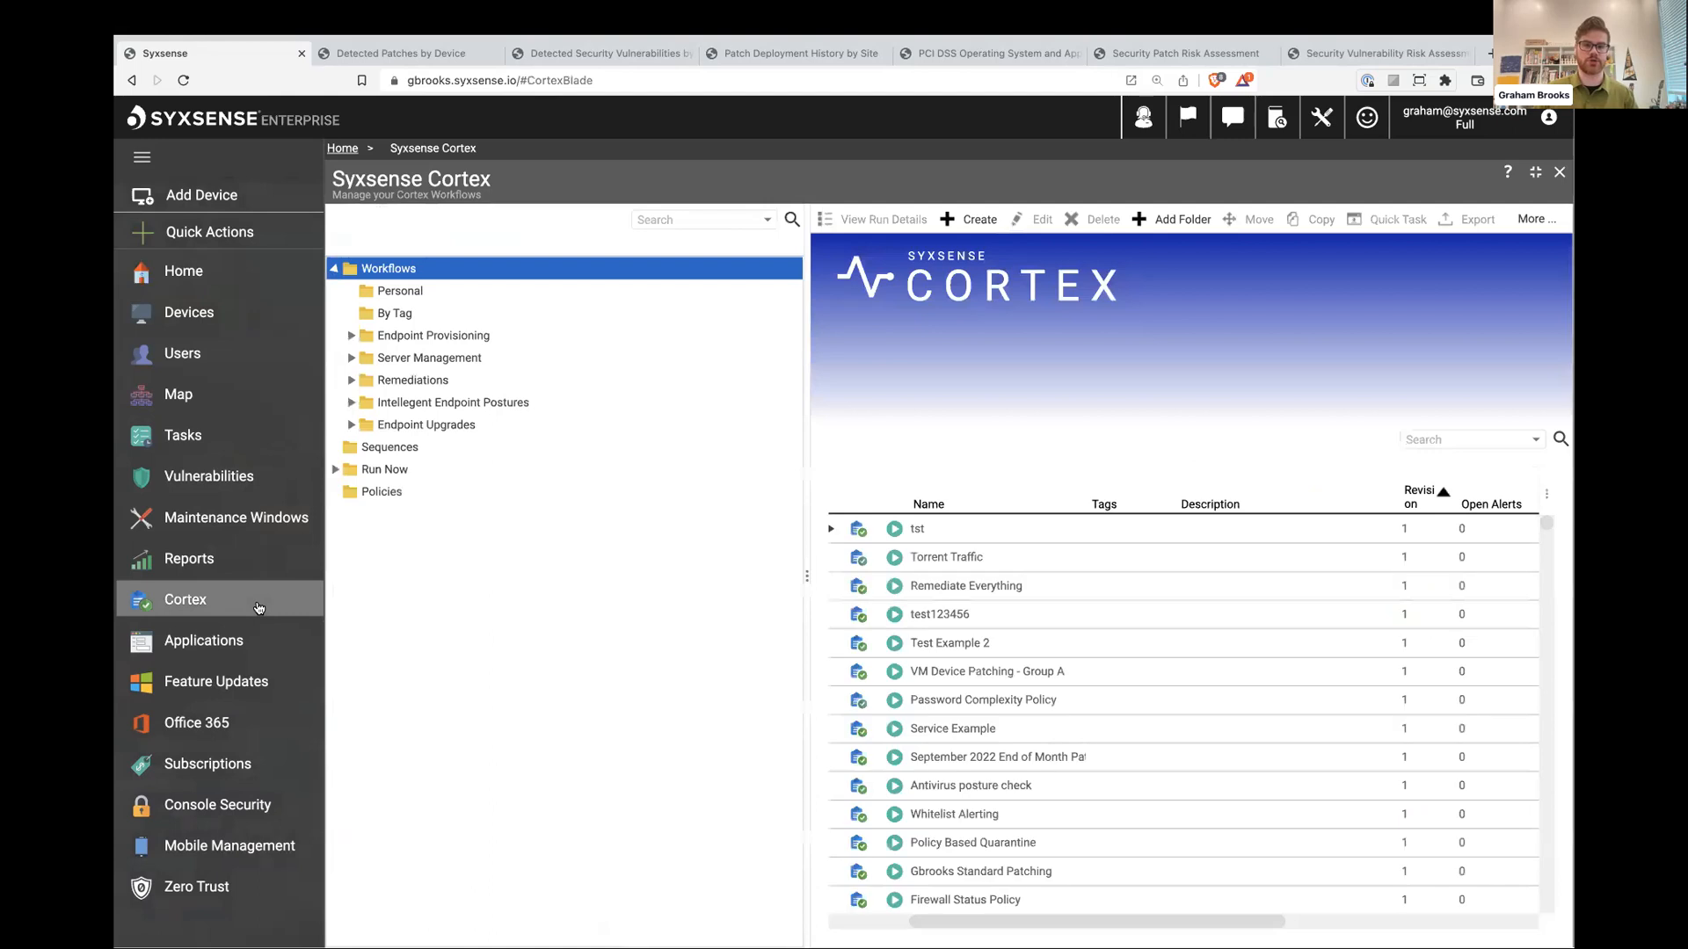
pyautogui.click(431, 402)
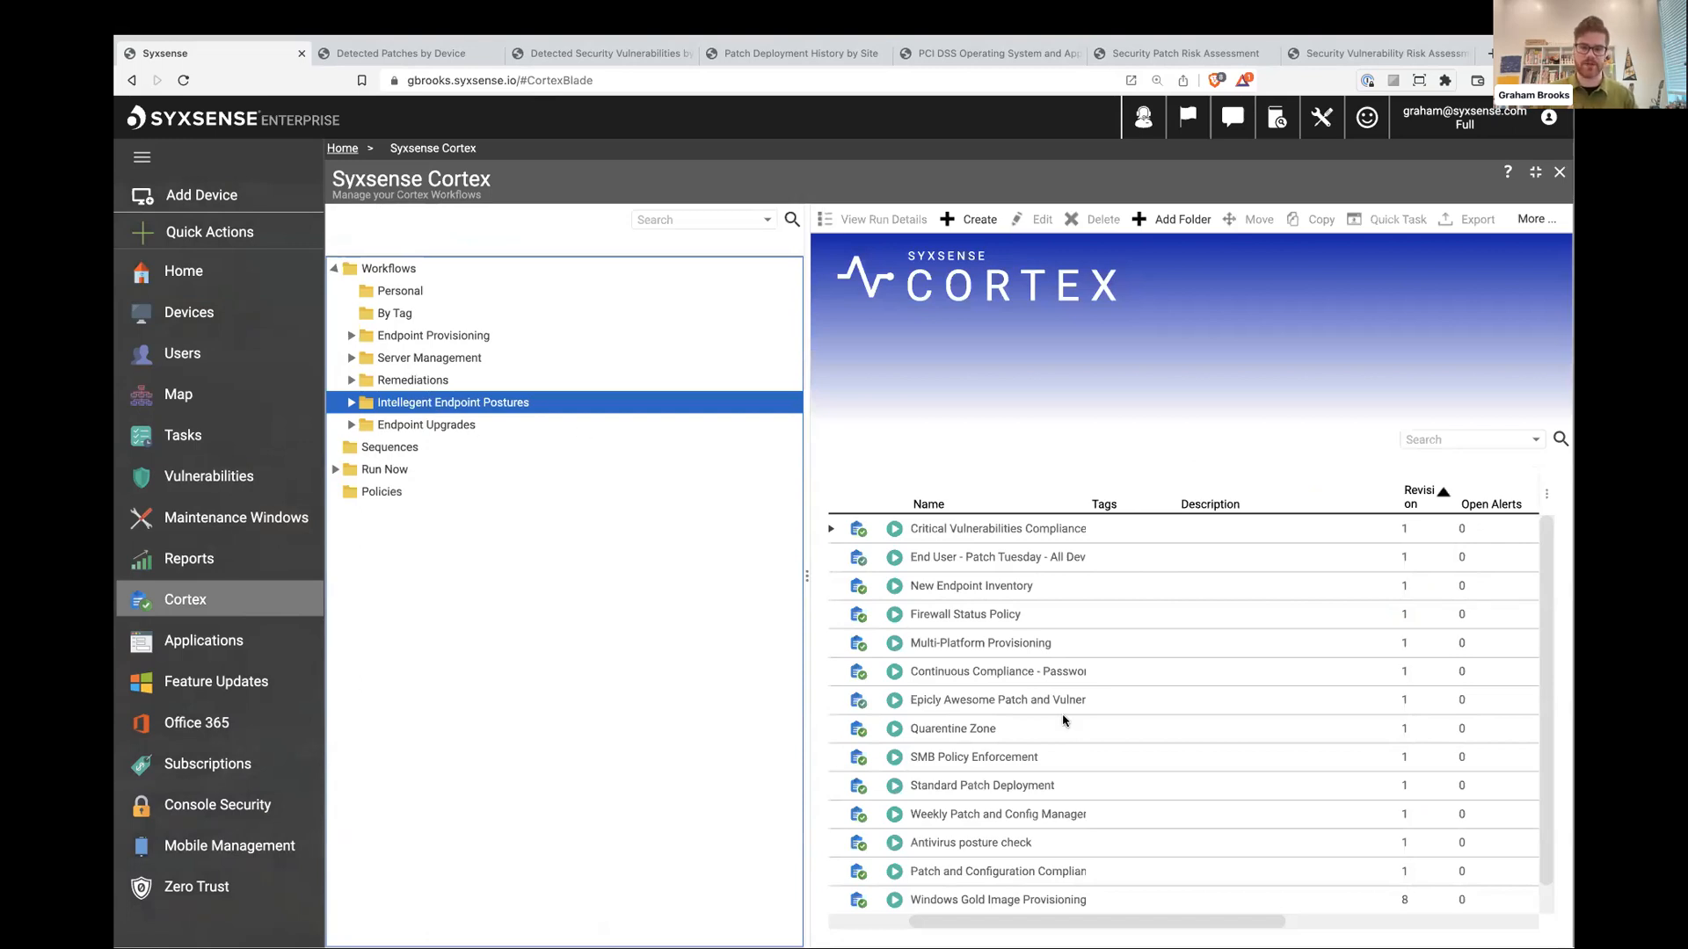
pyautogui.scroll(-1, 1063, 721)
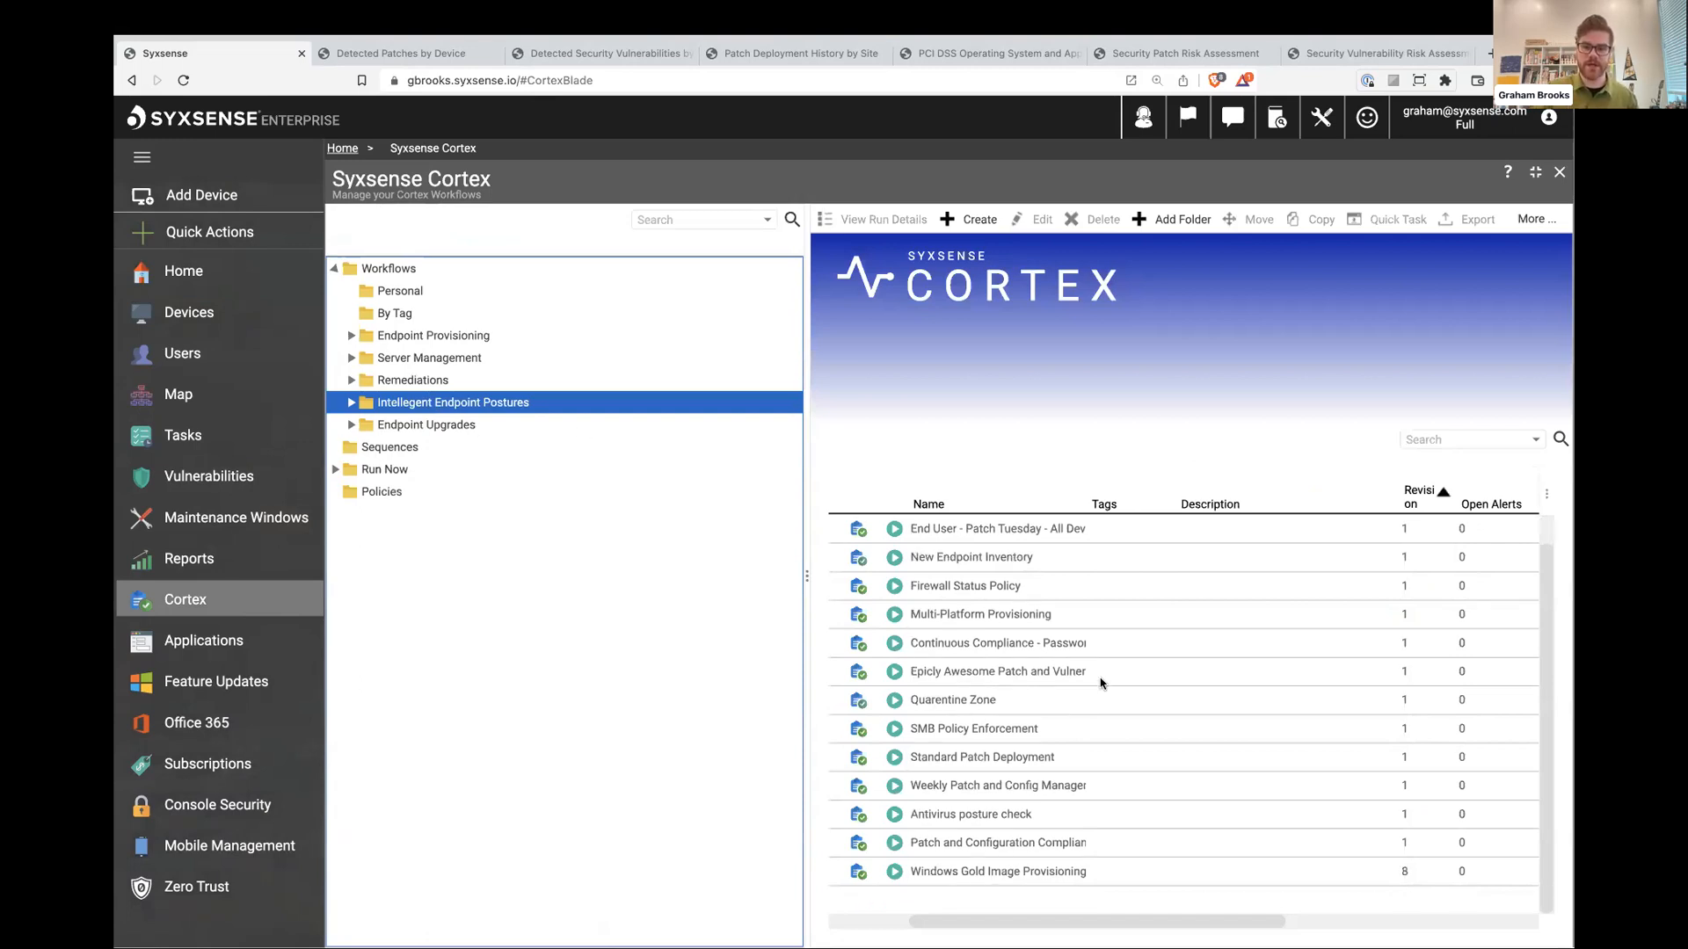
pyautogui.click(997, 562)
pyautogui.click(997, 561)
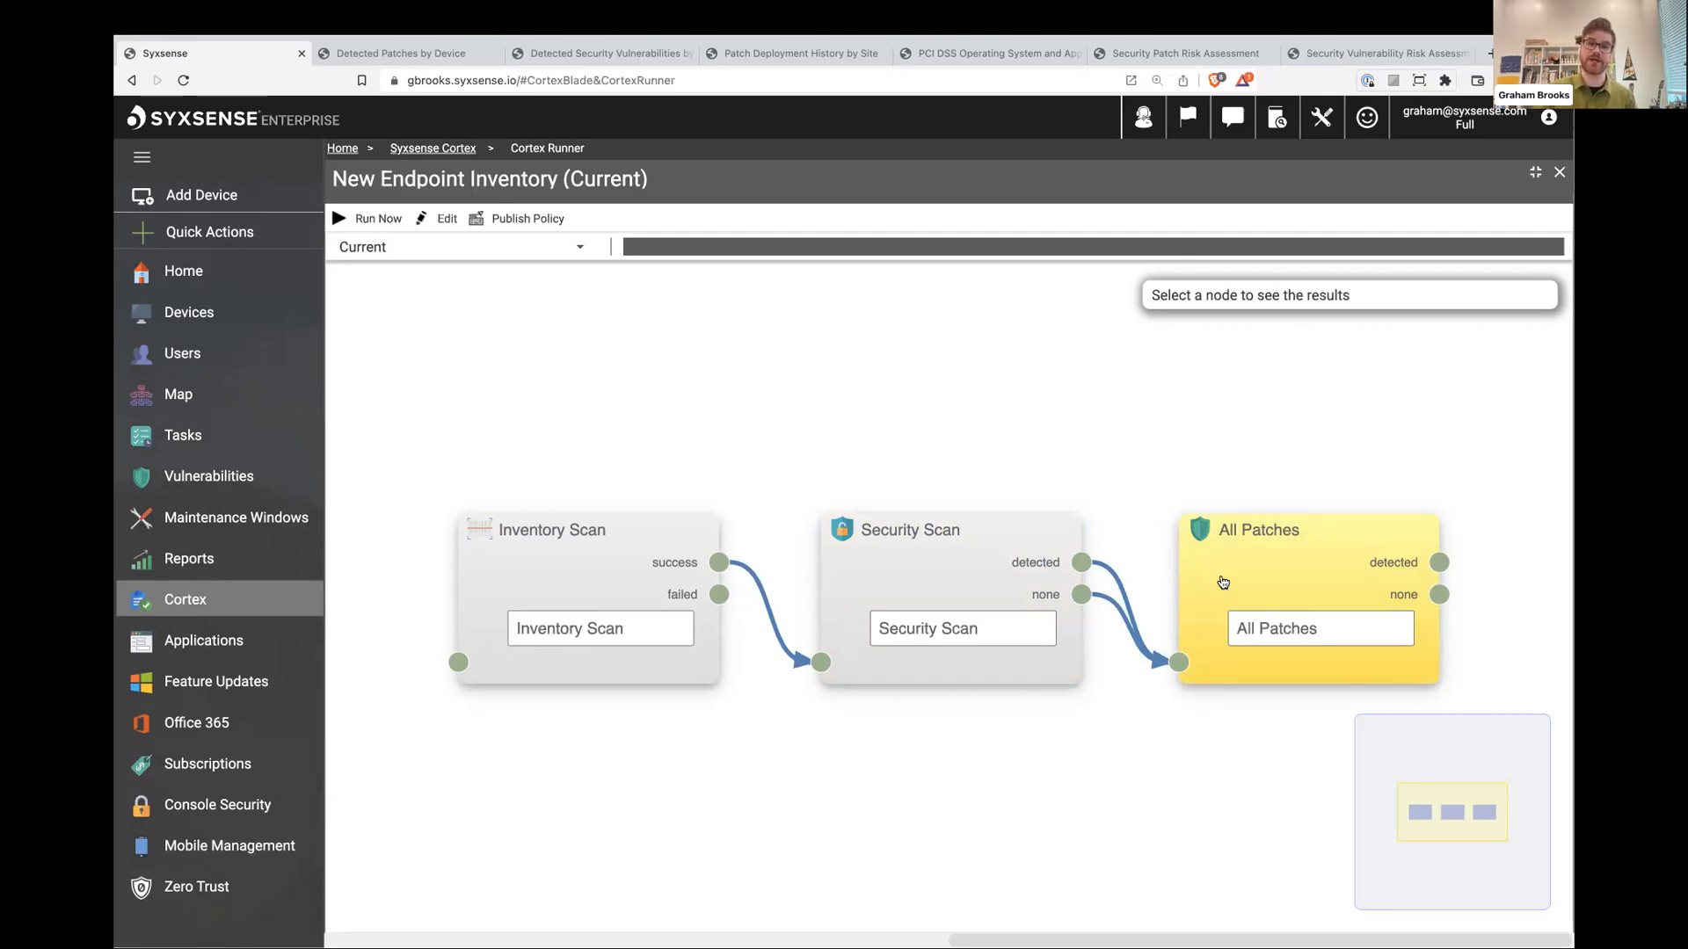
# Load Run #1 of the workflow, sort the Security Scan device results by name and check the devices still running
pyautogui.click(560, 254)
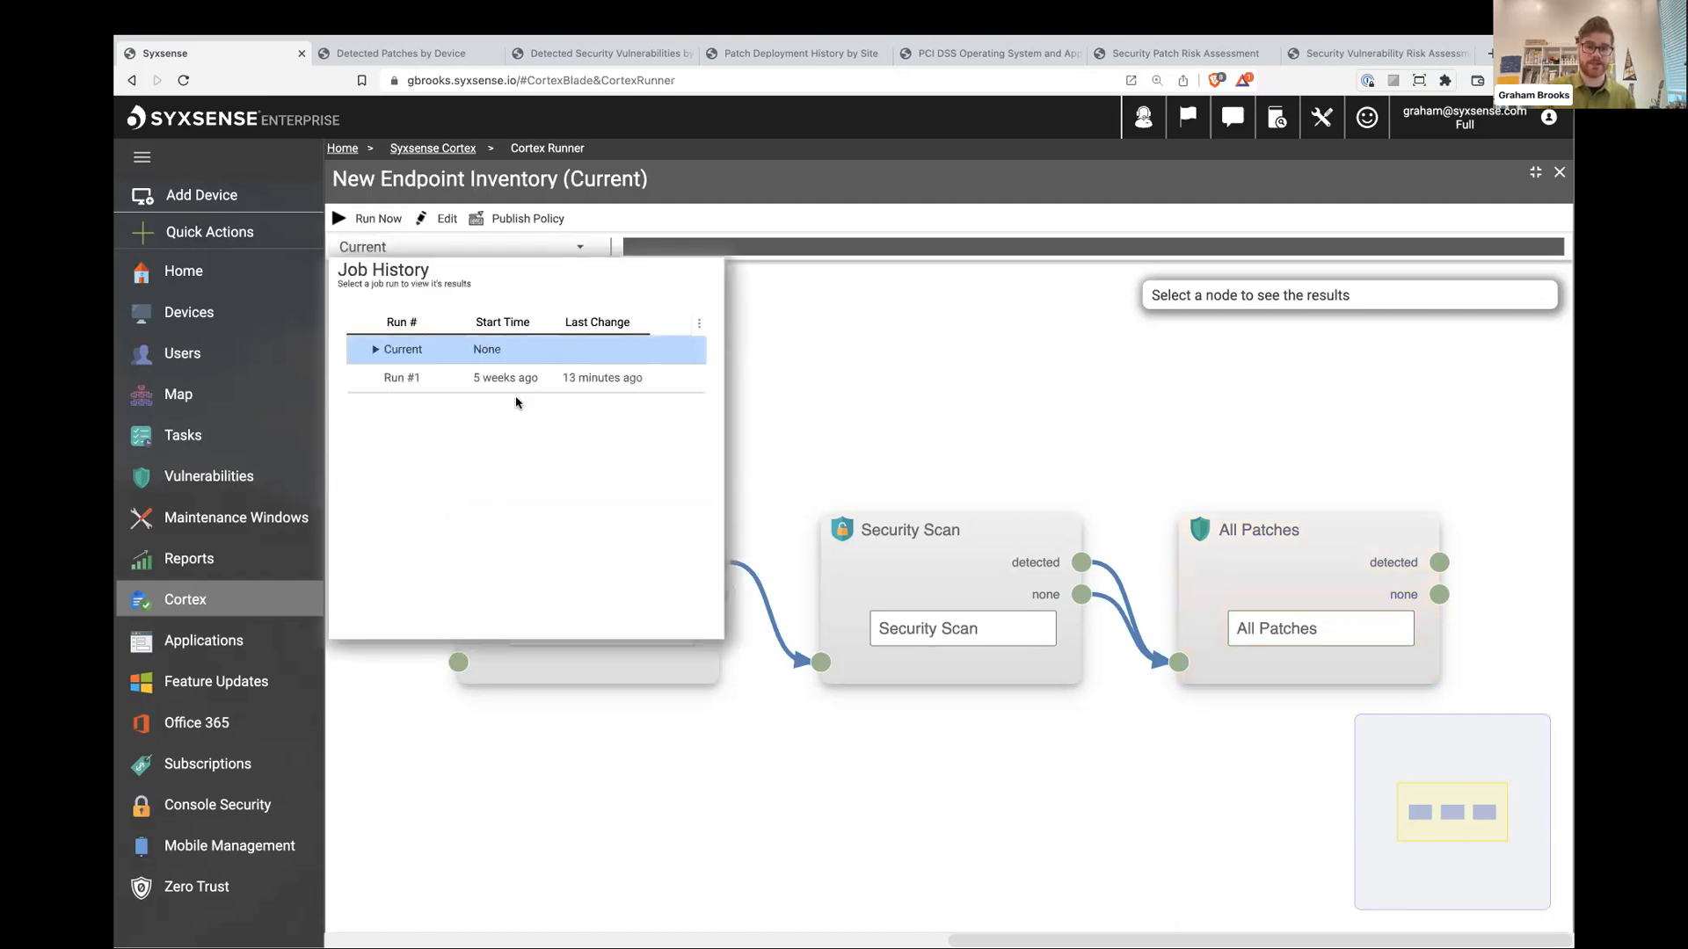
pyautogui.click(446, 380)
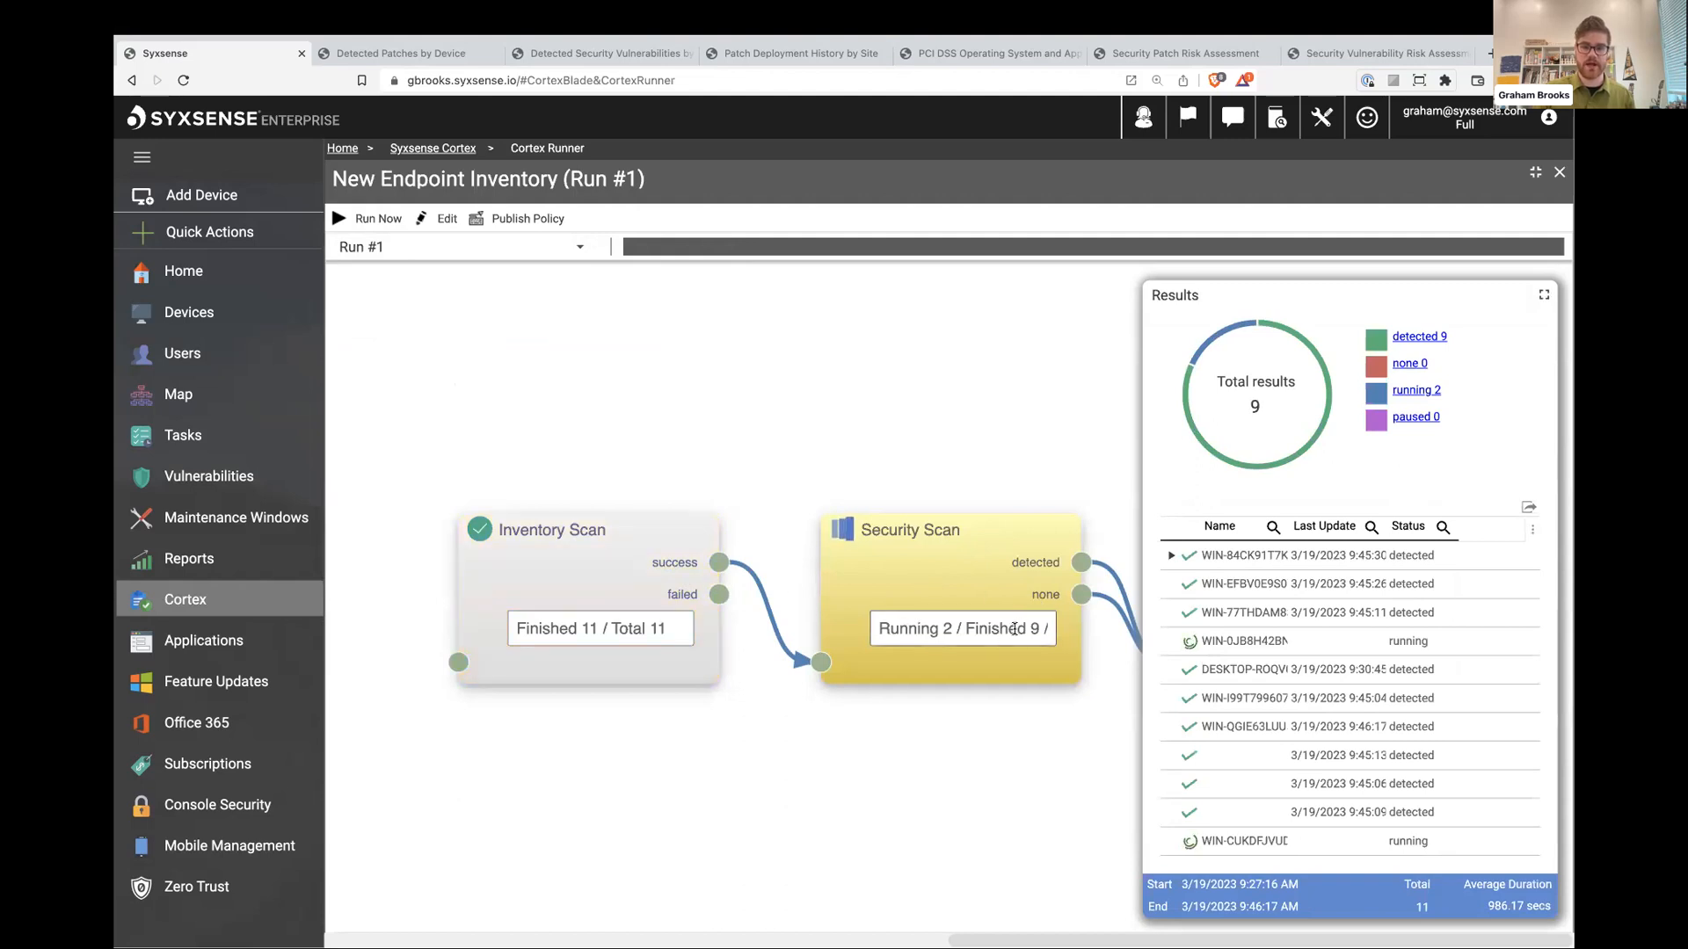
pyautogui.click(1228, 535)
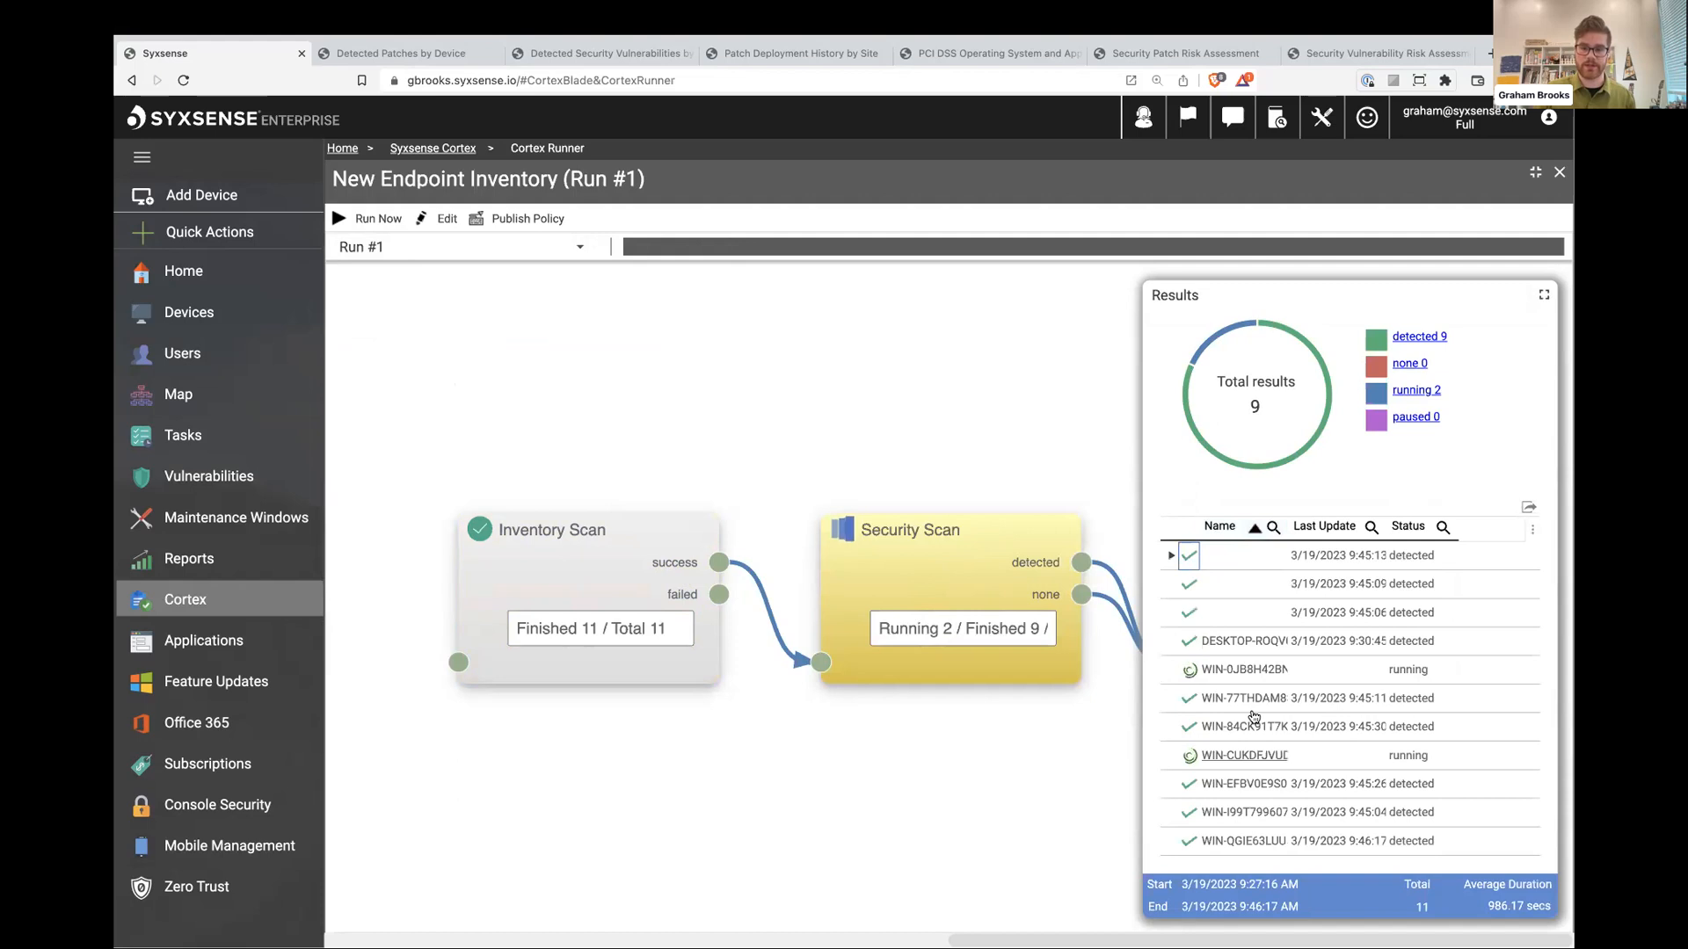
pyautogui.click(1330, 672)
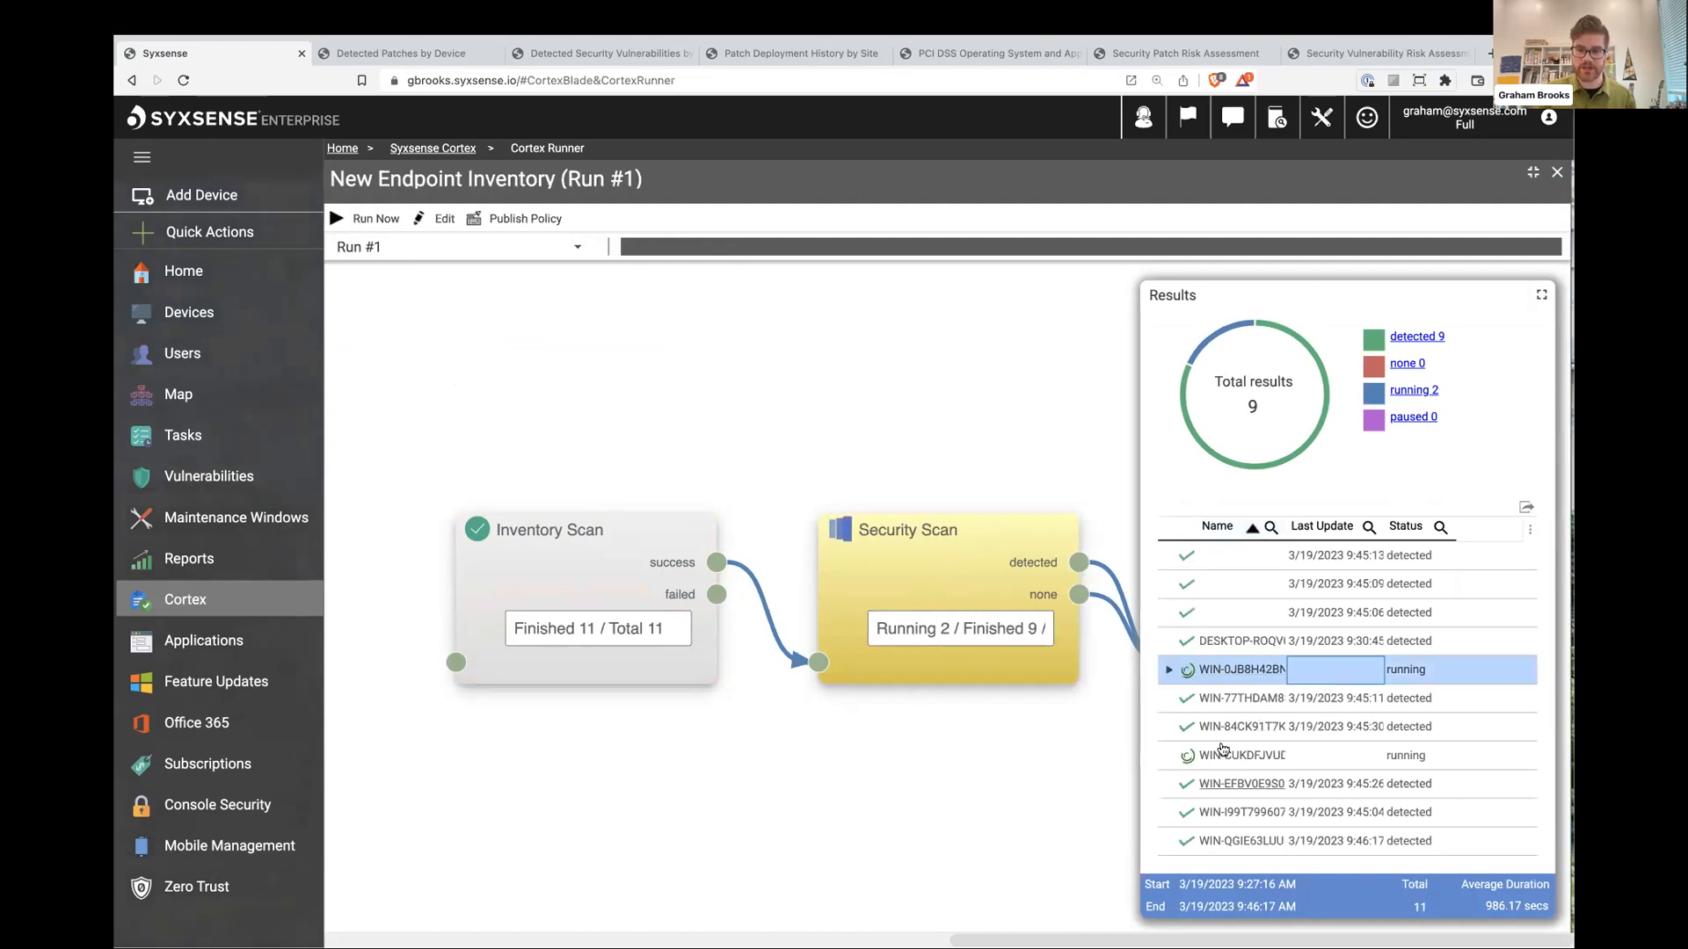
pyautogui.click(1338, 760)
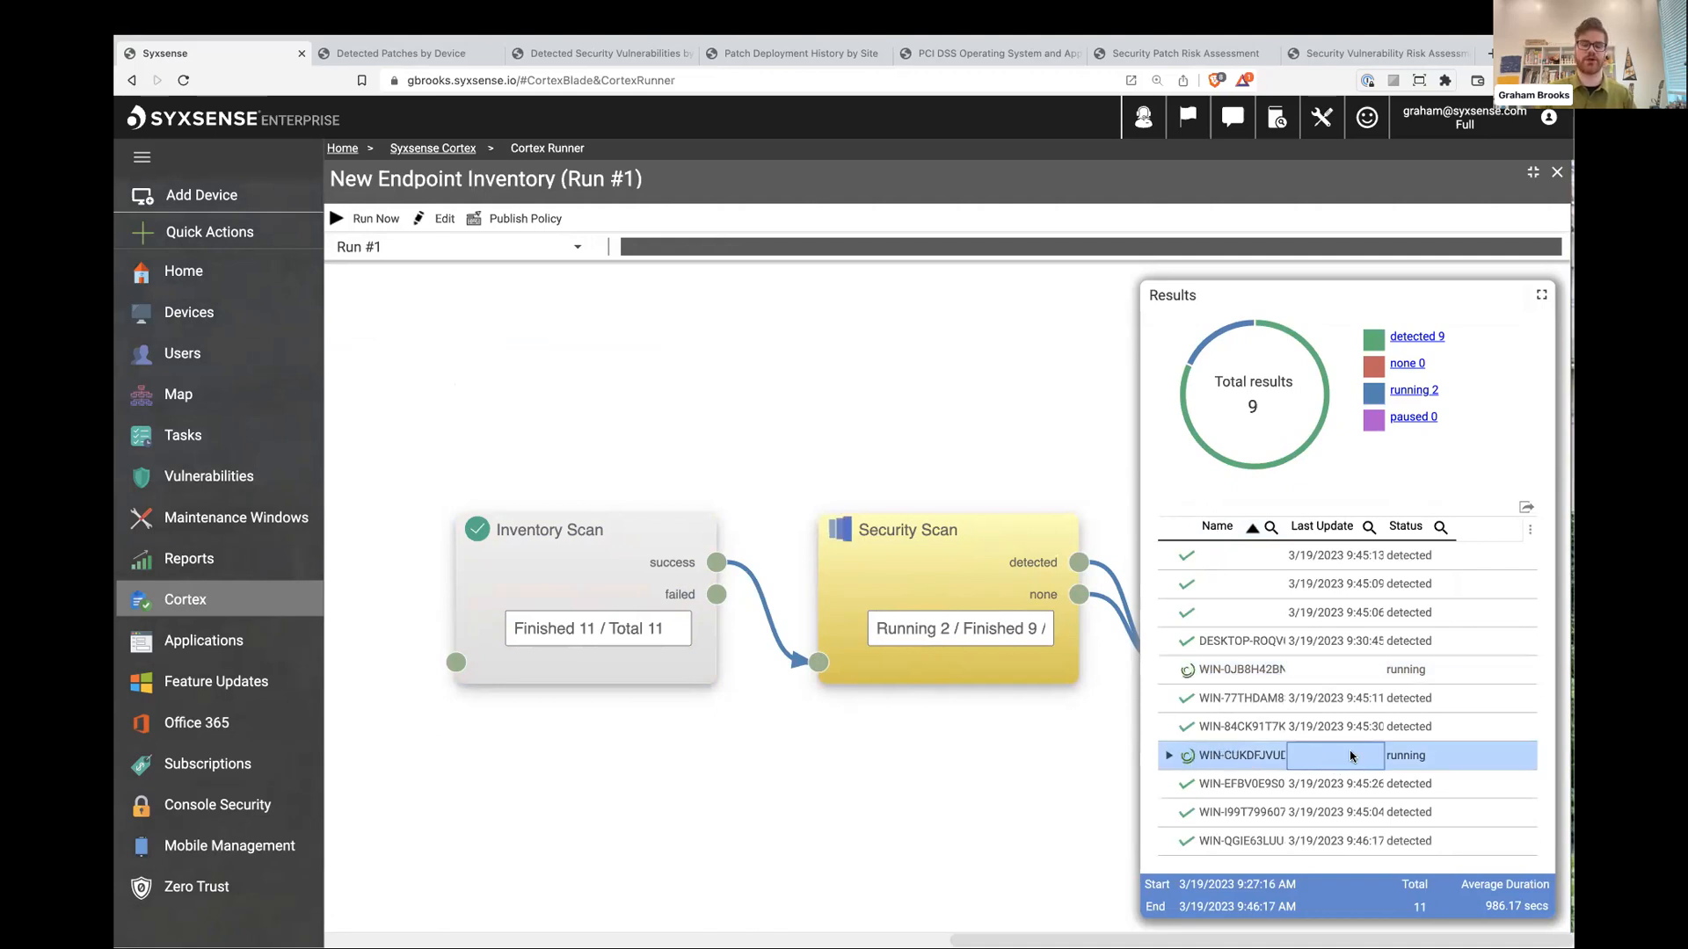
# Compare the device results of the All Patches node with those of the Security Scan node, and clear the node selection
pyautogui.click(1106, 461)
pyautogui.click(1291, 561)
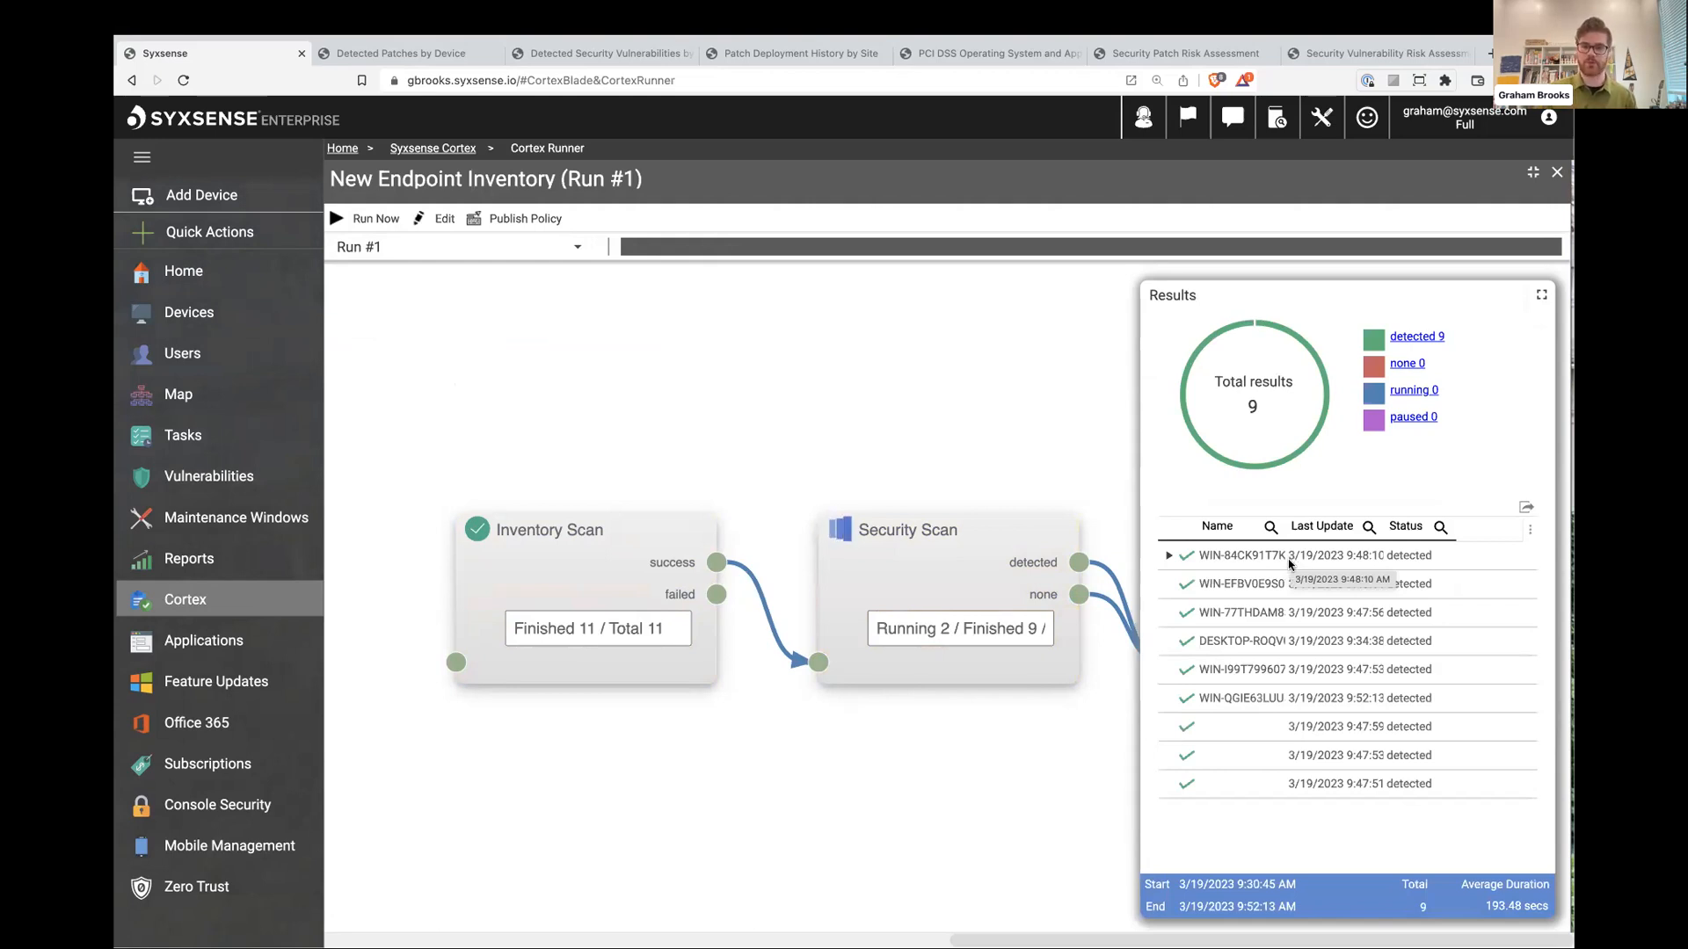
pyautogui.click(901, 573)
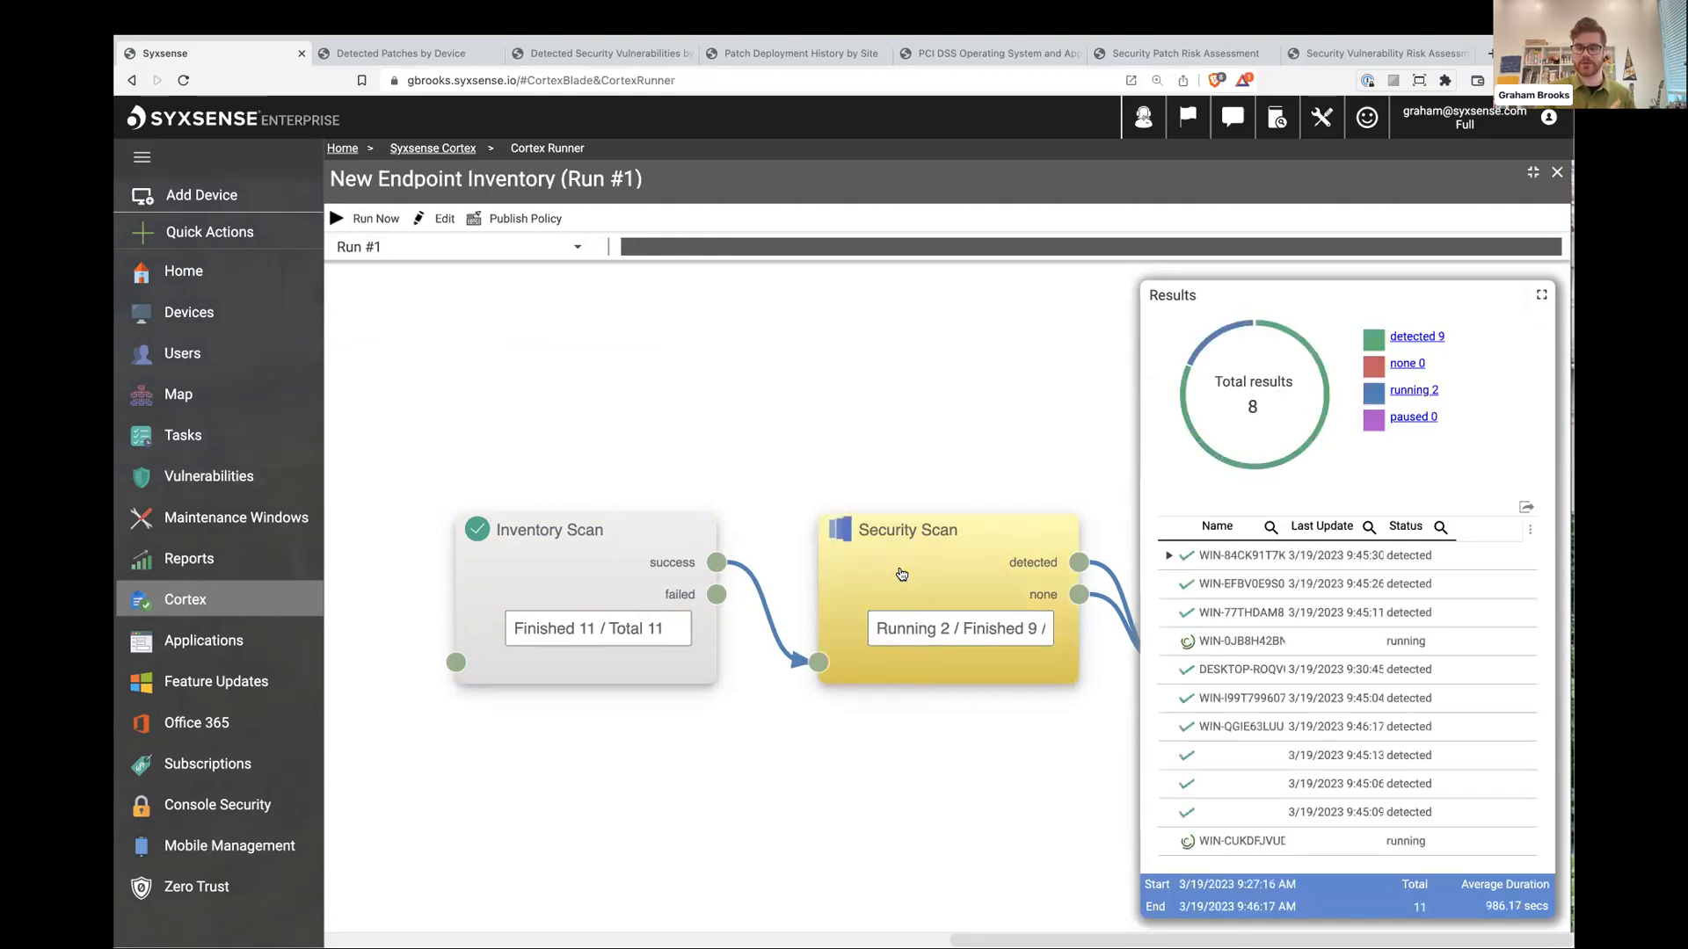
pyautogui.click(848, 383)
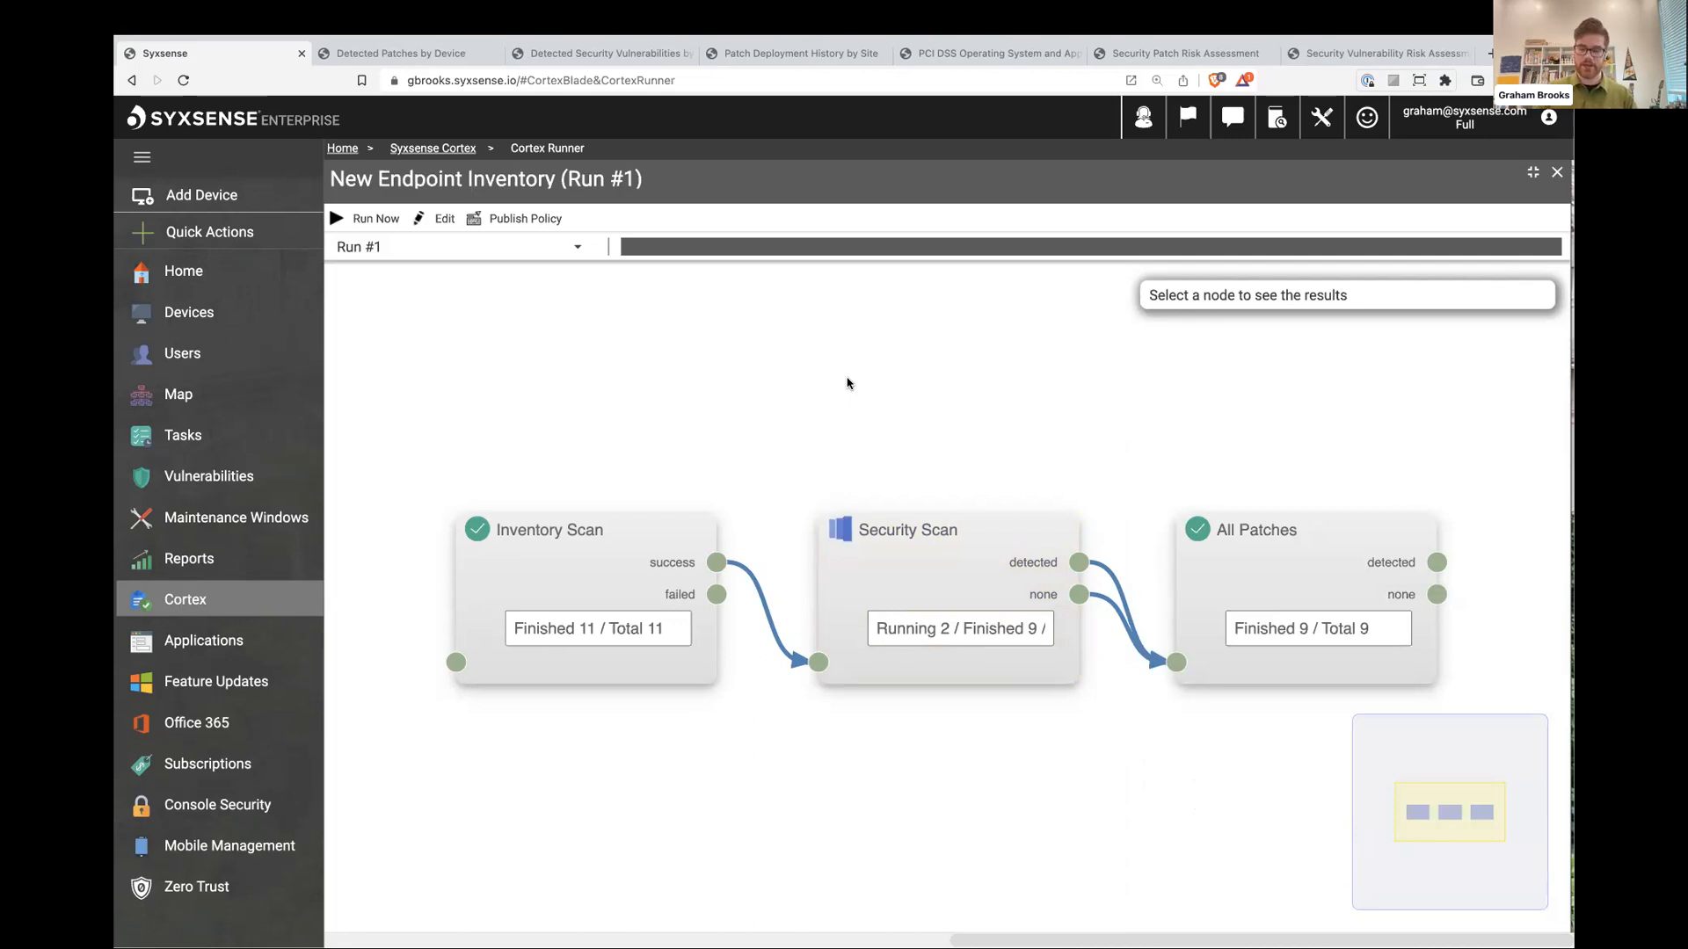
# View the PowerShell terminal session containing the Installer.ps1 command, and return to the Cortex workflow list in Syxsense
pyautogui.hotkey('ctrl', 'Right')
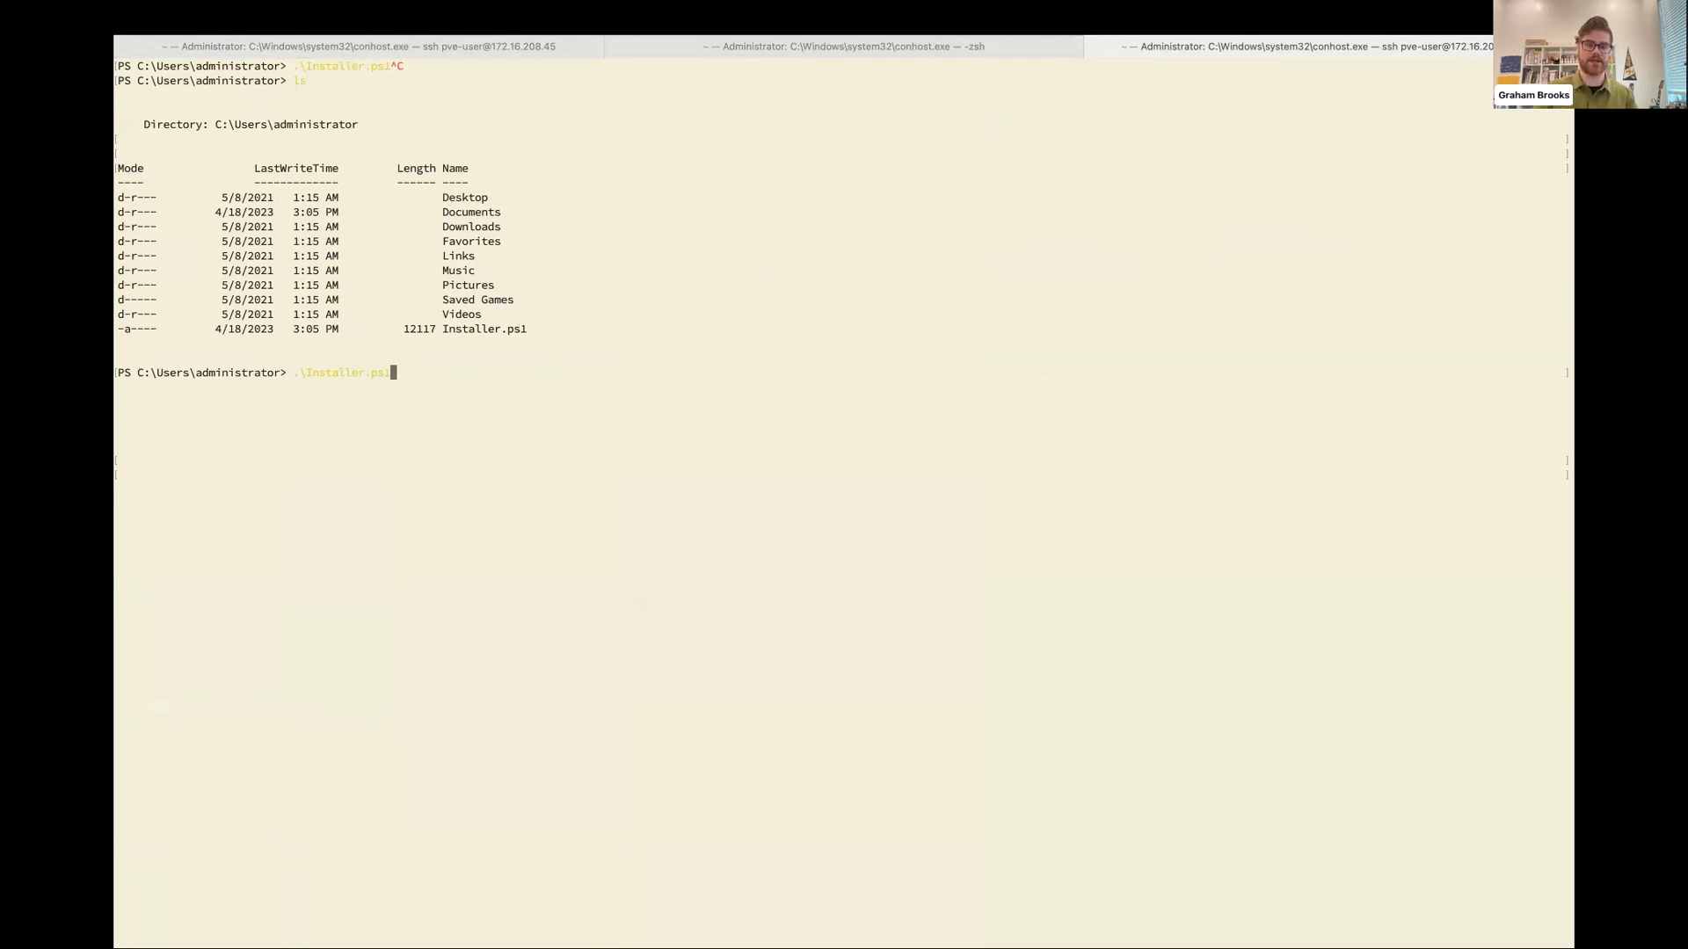
pyautogui.hotkey('ctrl', 'Left')
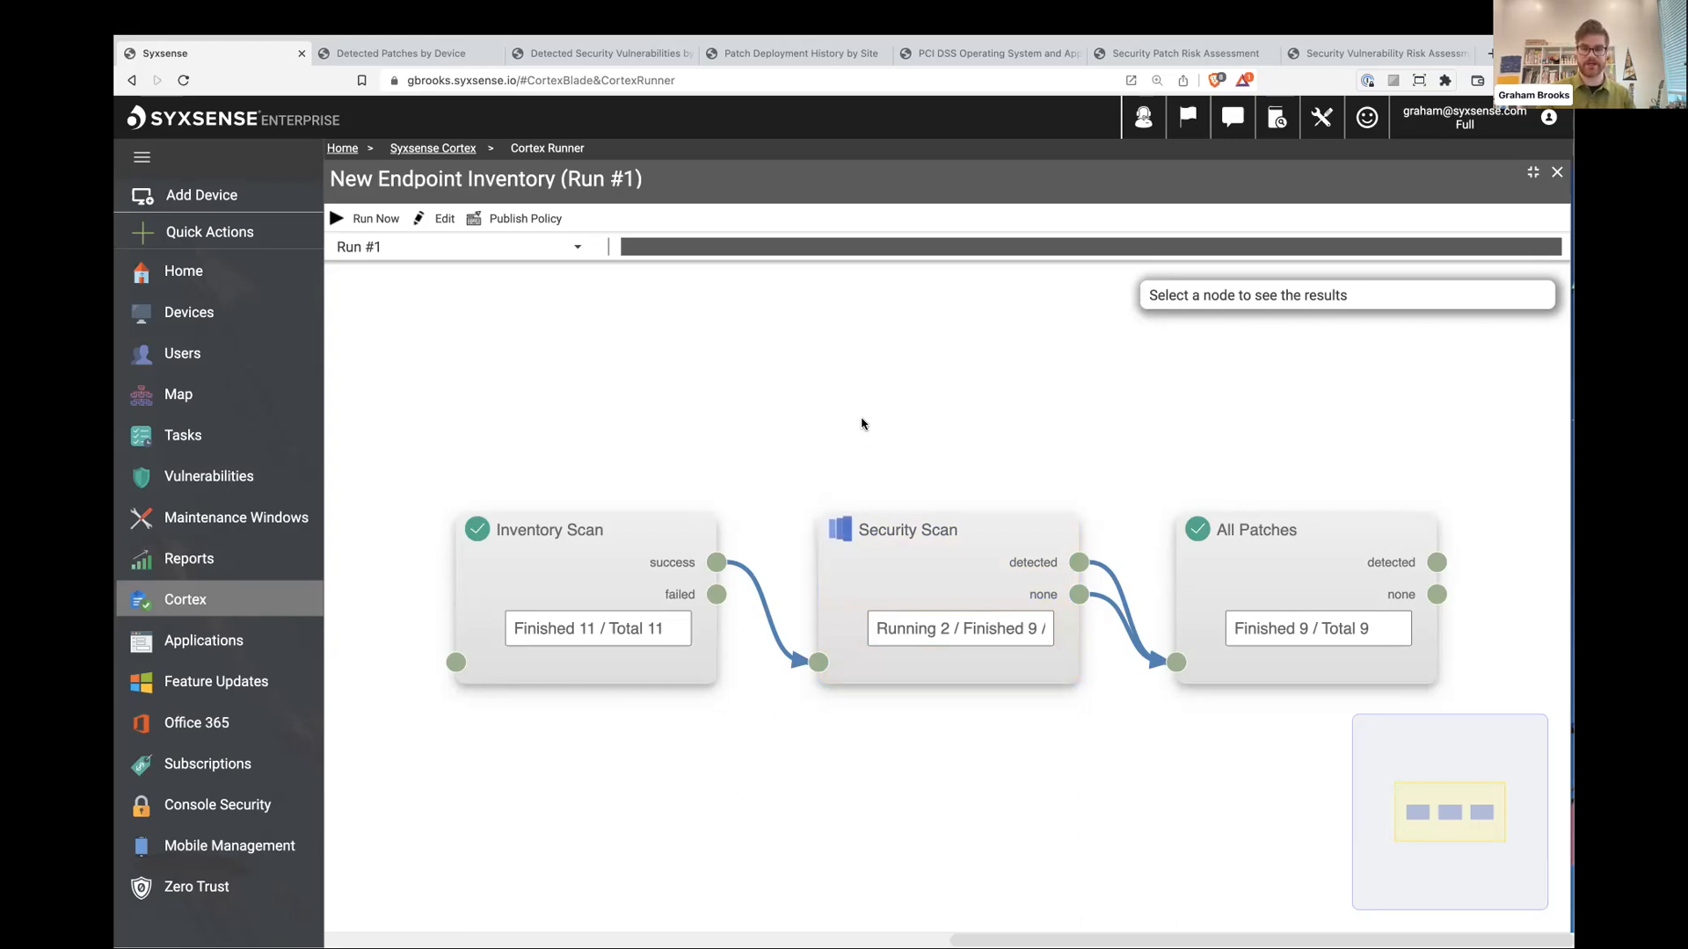
pyautogui.click(259, 597)
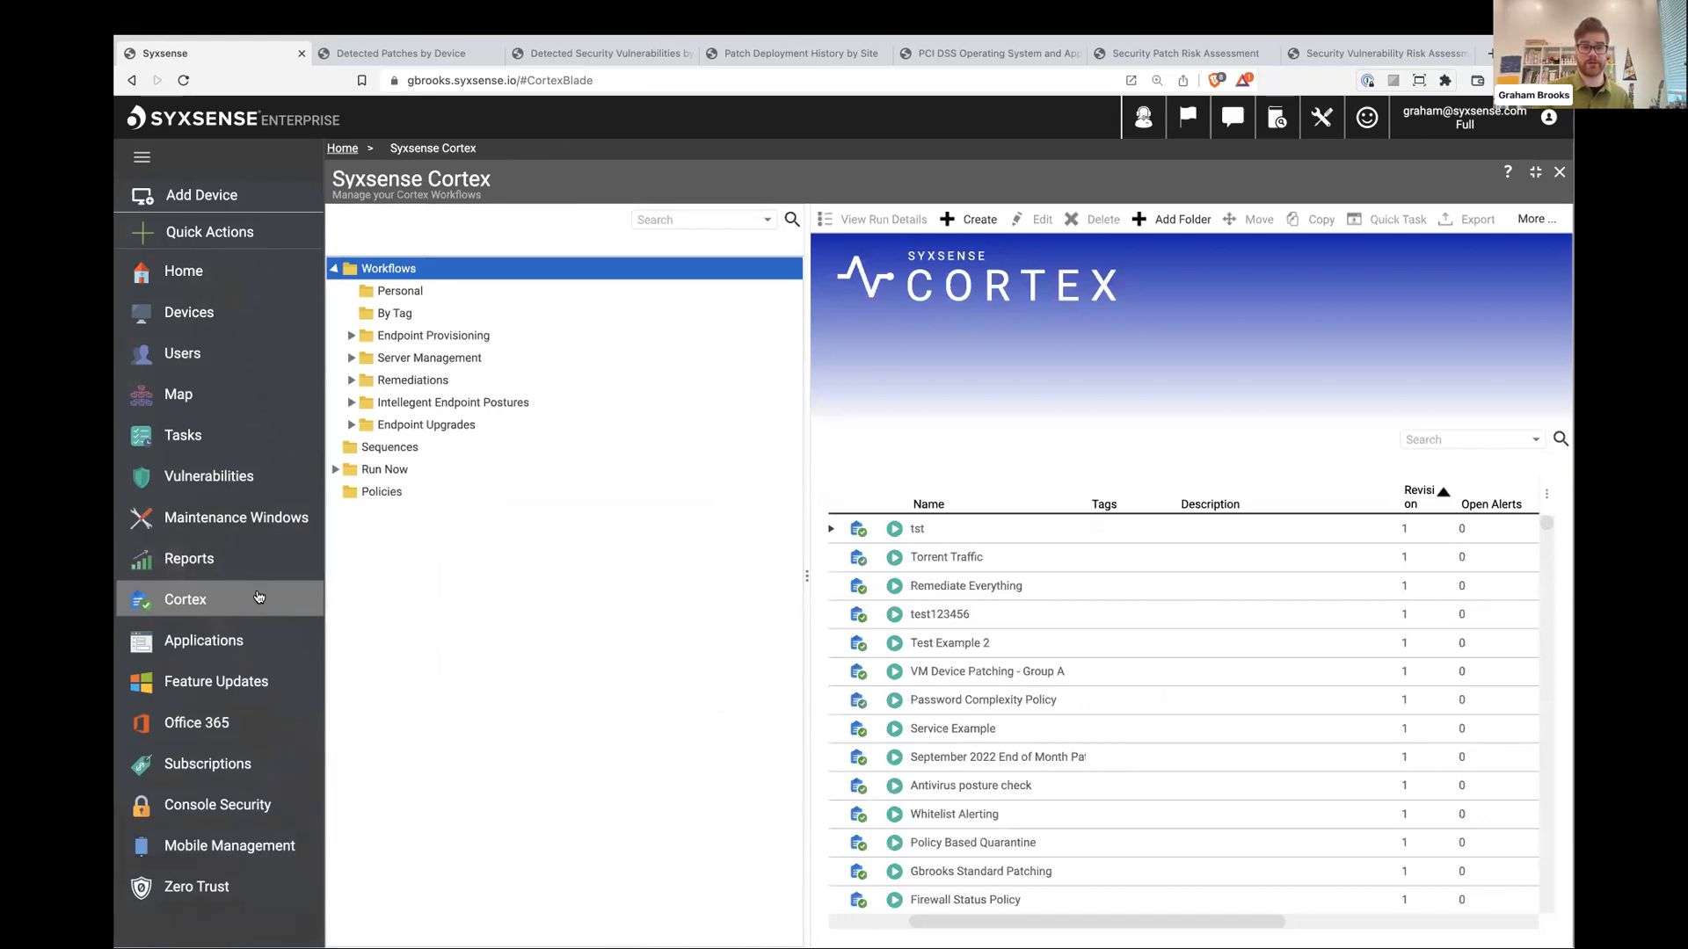
# List the Browser Extensions security vulnerabilities and widen the Title column to make the full names readable
pyautogui.click(242, 490)
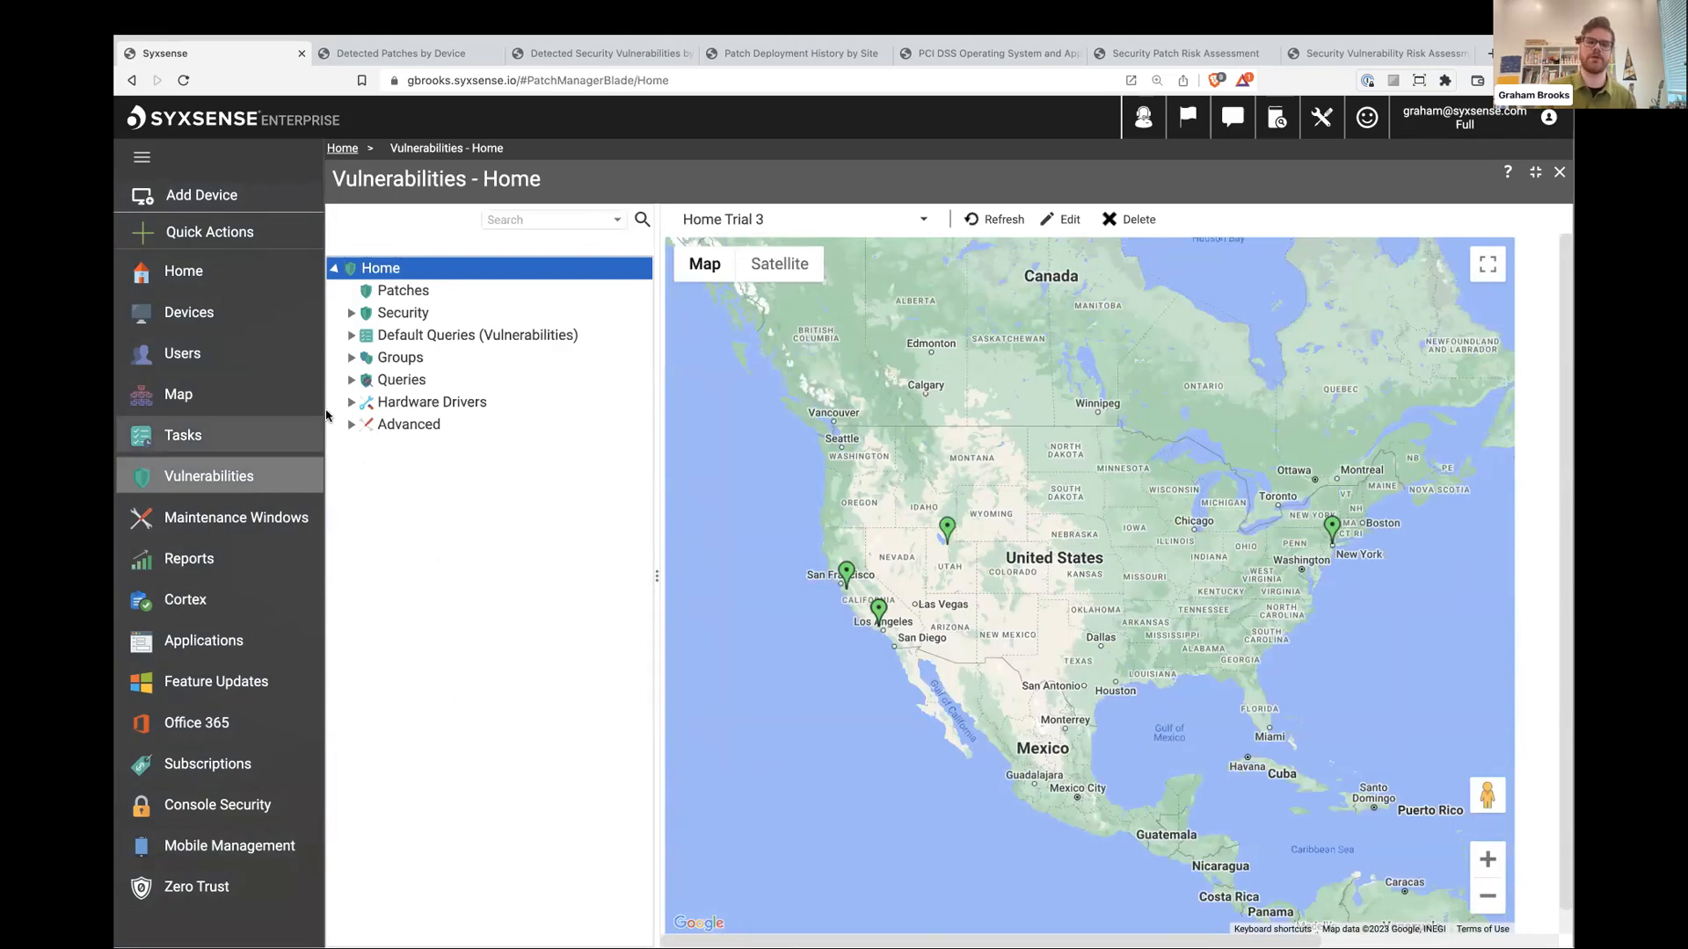
pyautogui.click(349, 313)
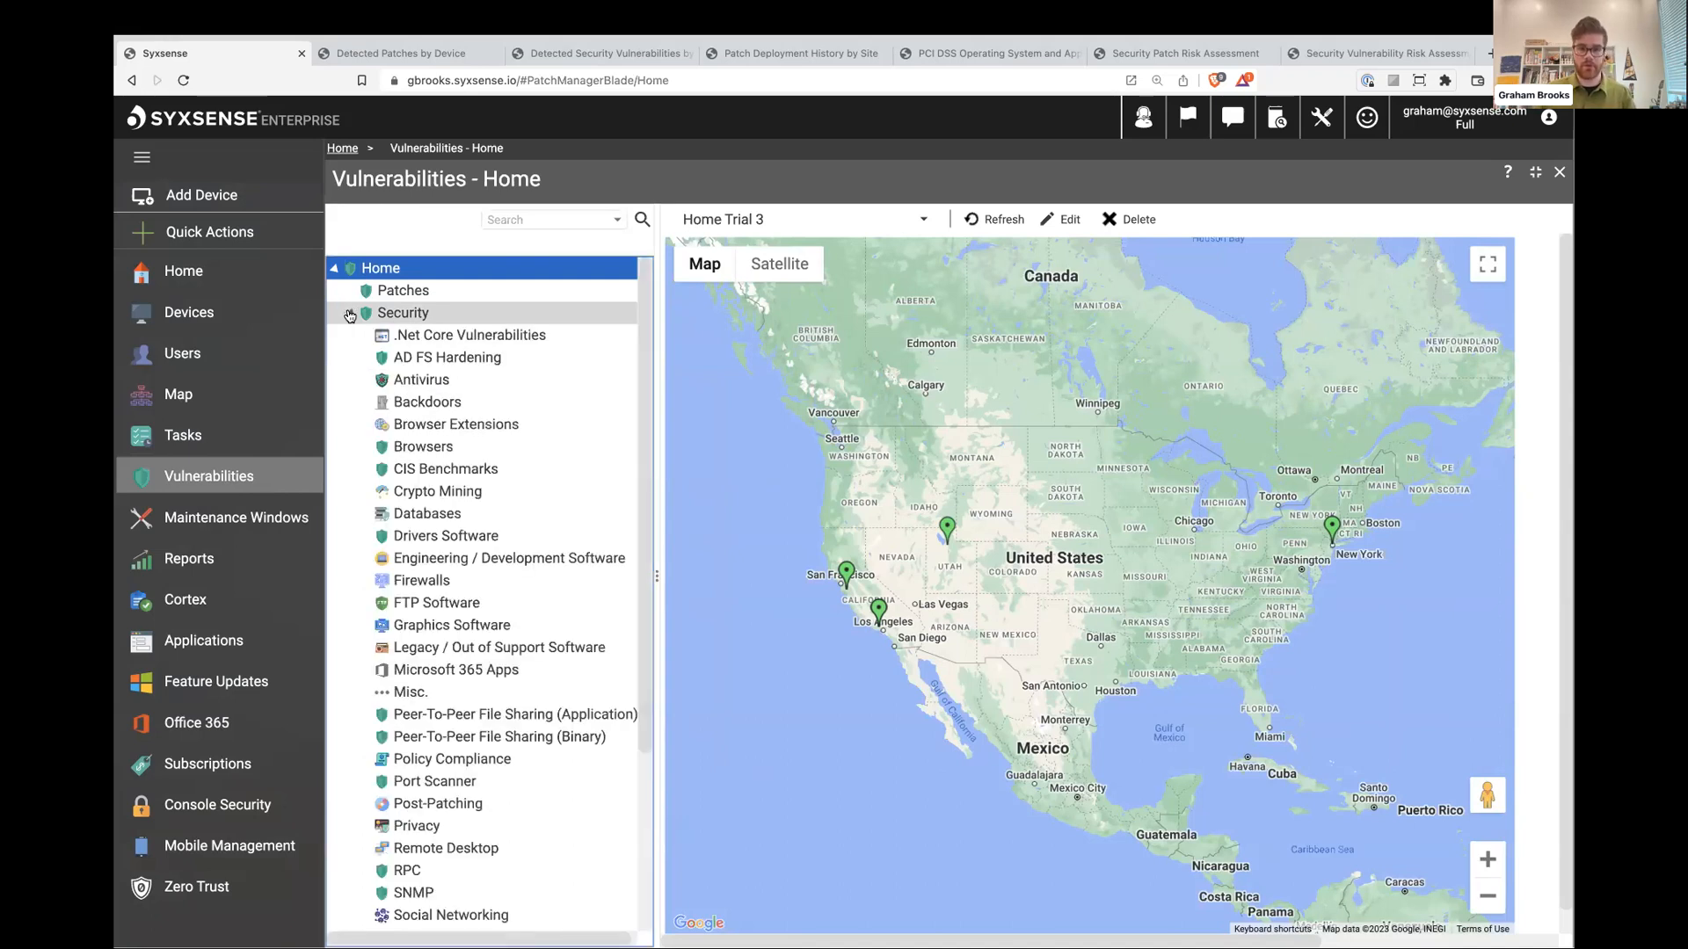
pyautogui.click(456, 431)
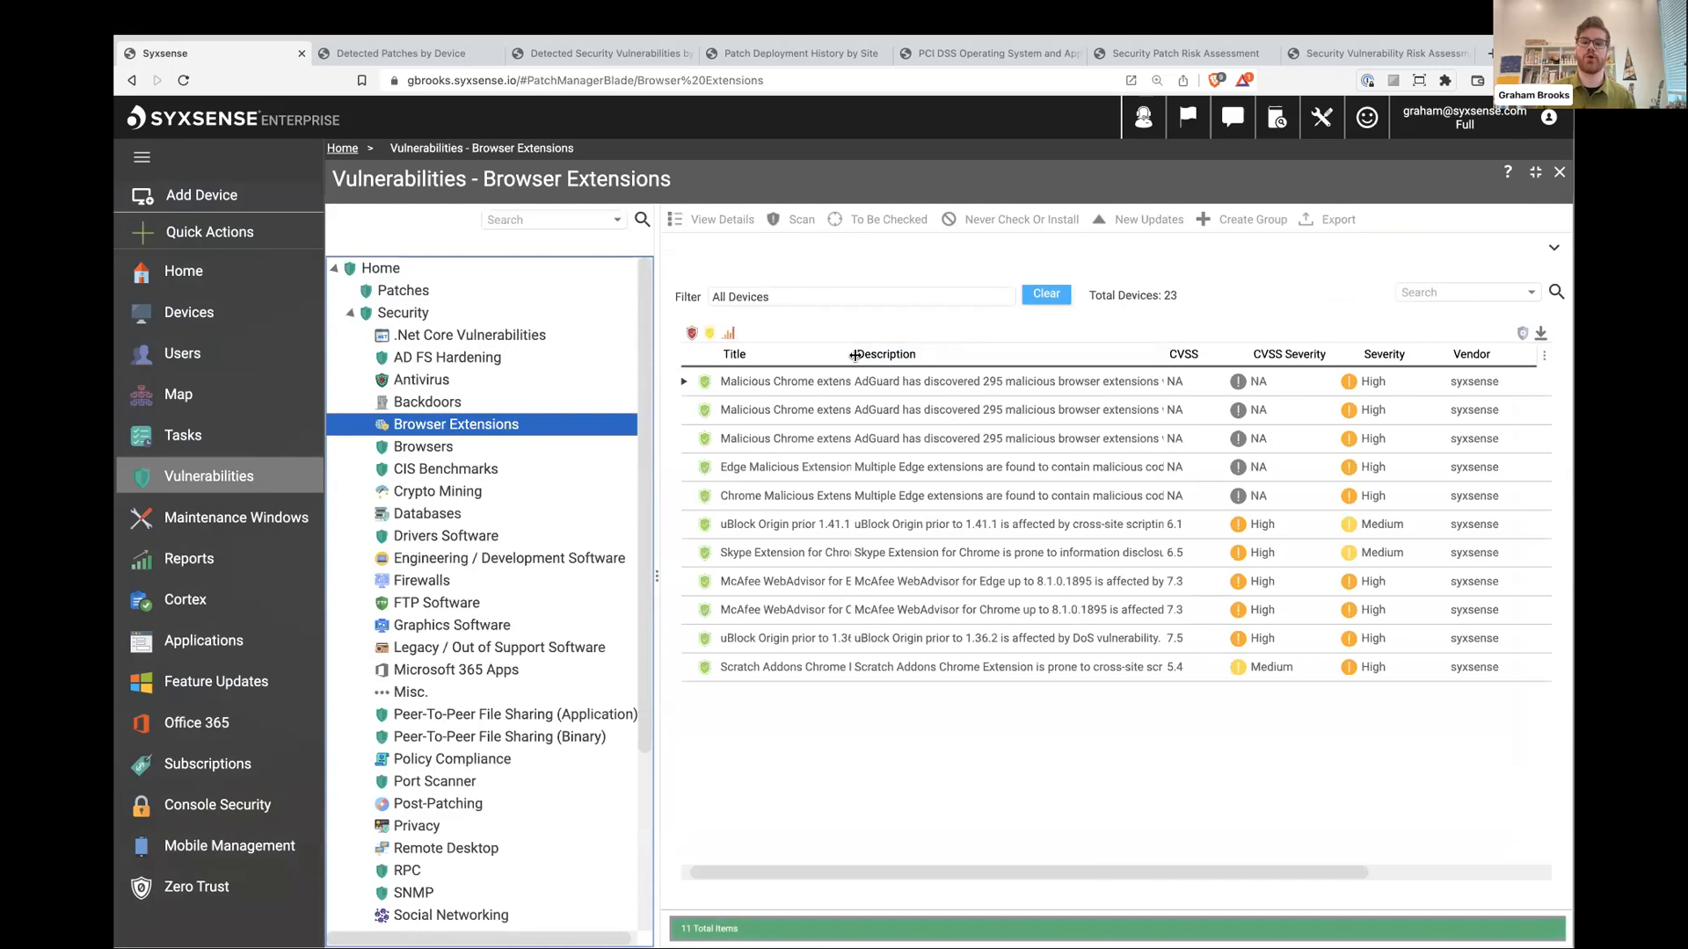
pyautogui.moveTo(855, 355); pyautogui.dragTo(1020, 354)
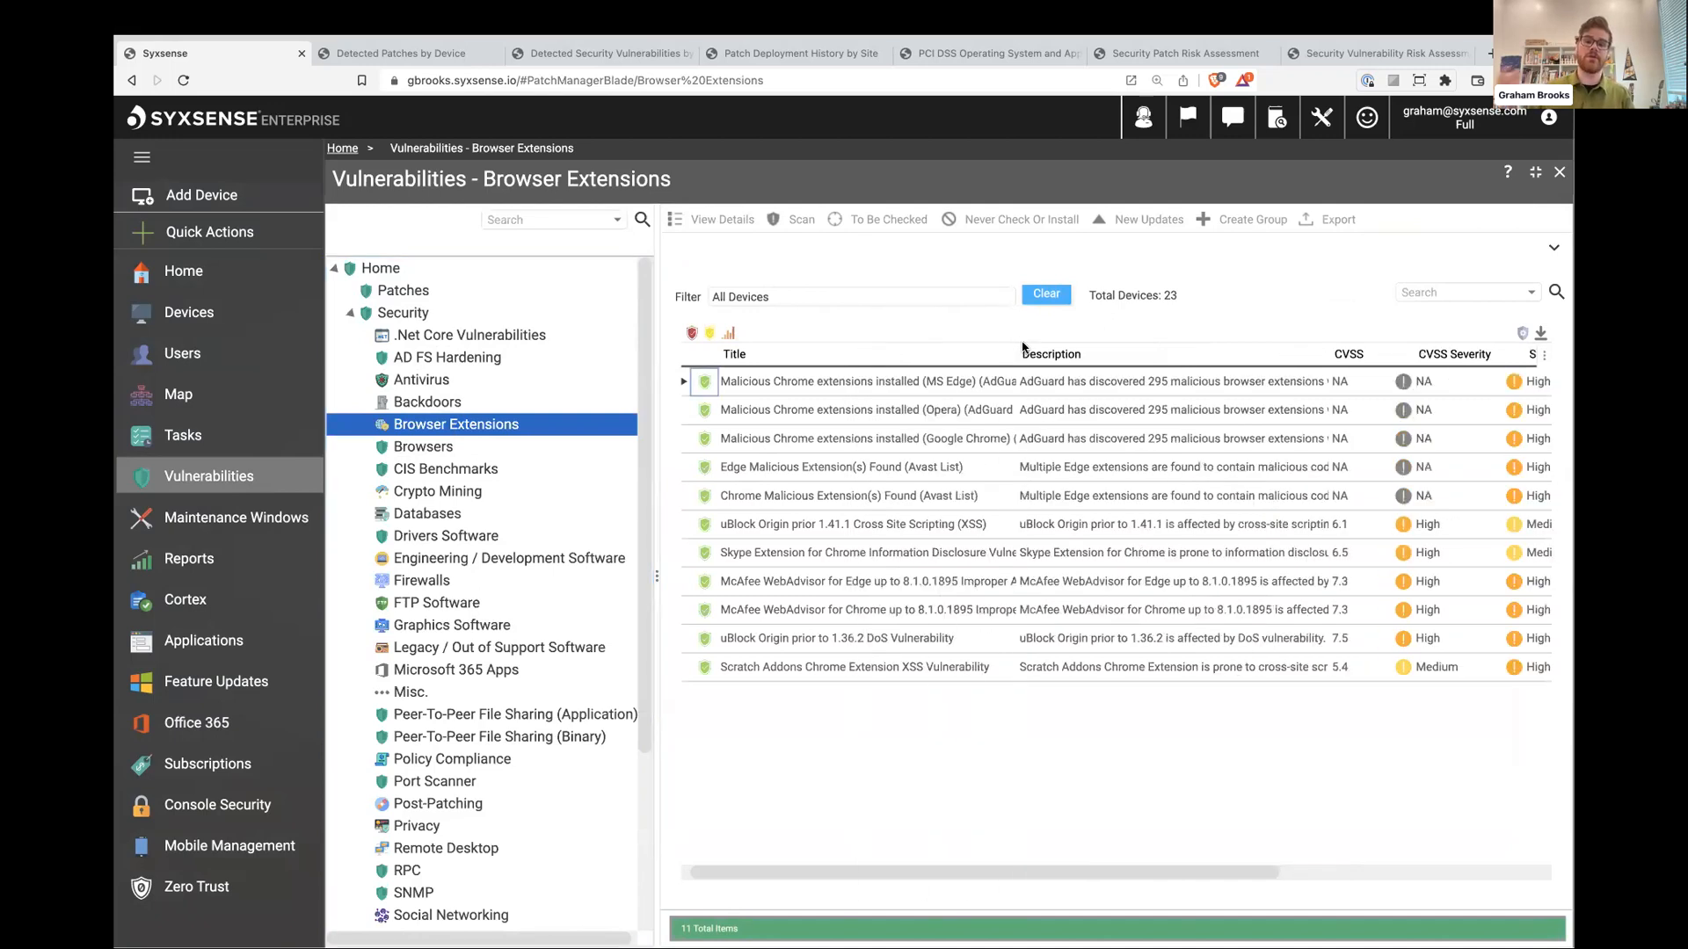
# Open the resolution workflow of the Malicious Chrome extensions installed (Google Chrome) (AdGuard 295G1 List) vulnerability
pyautogui.click(874, 447)
pyautogui.doubleClick(874, 447)
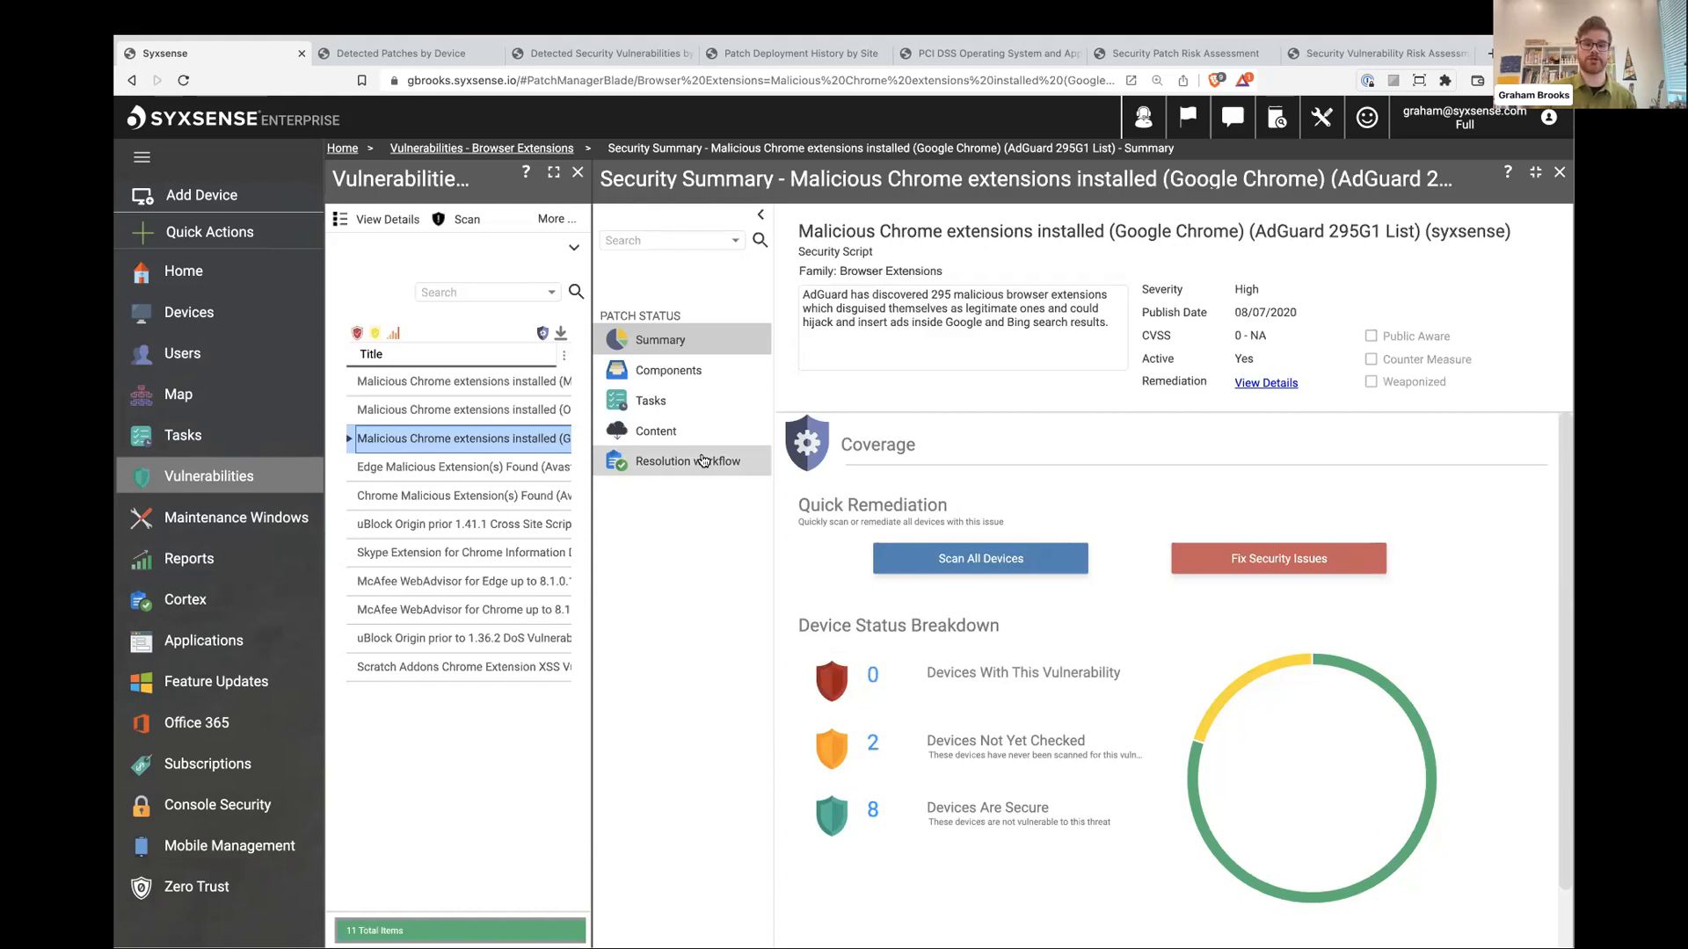
pyautogui.click(703, 461)
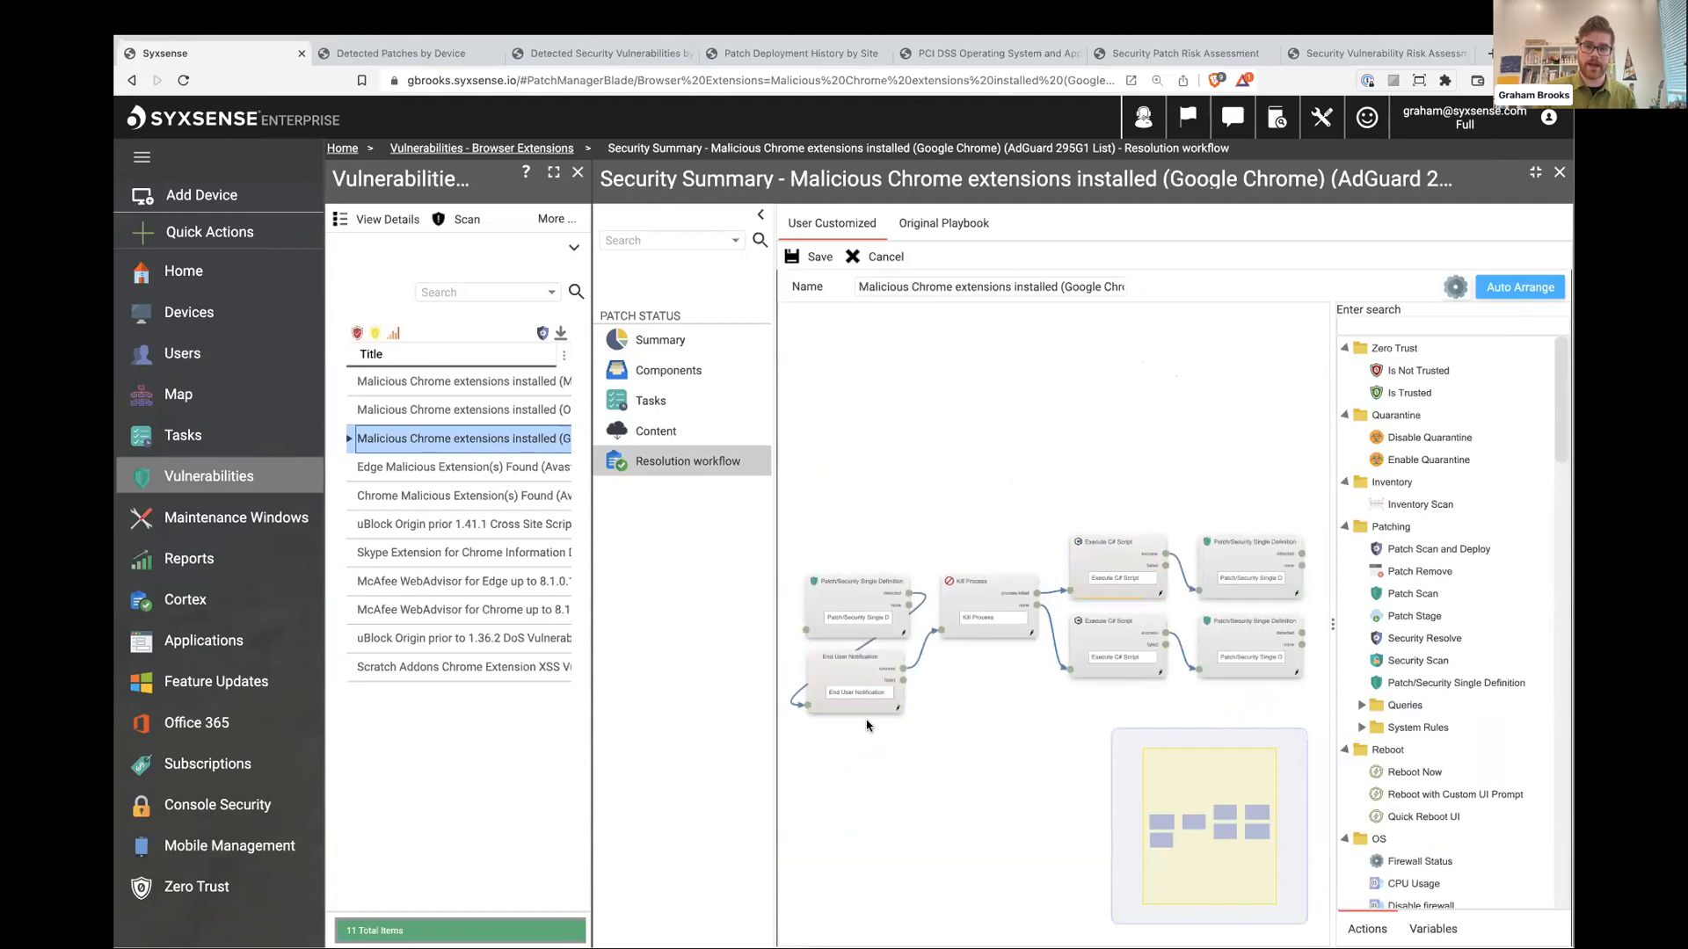
pyautogui.scroll(3, 866, 607)
pyautogui.scroll(3, 841, 590)
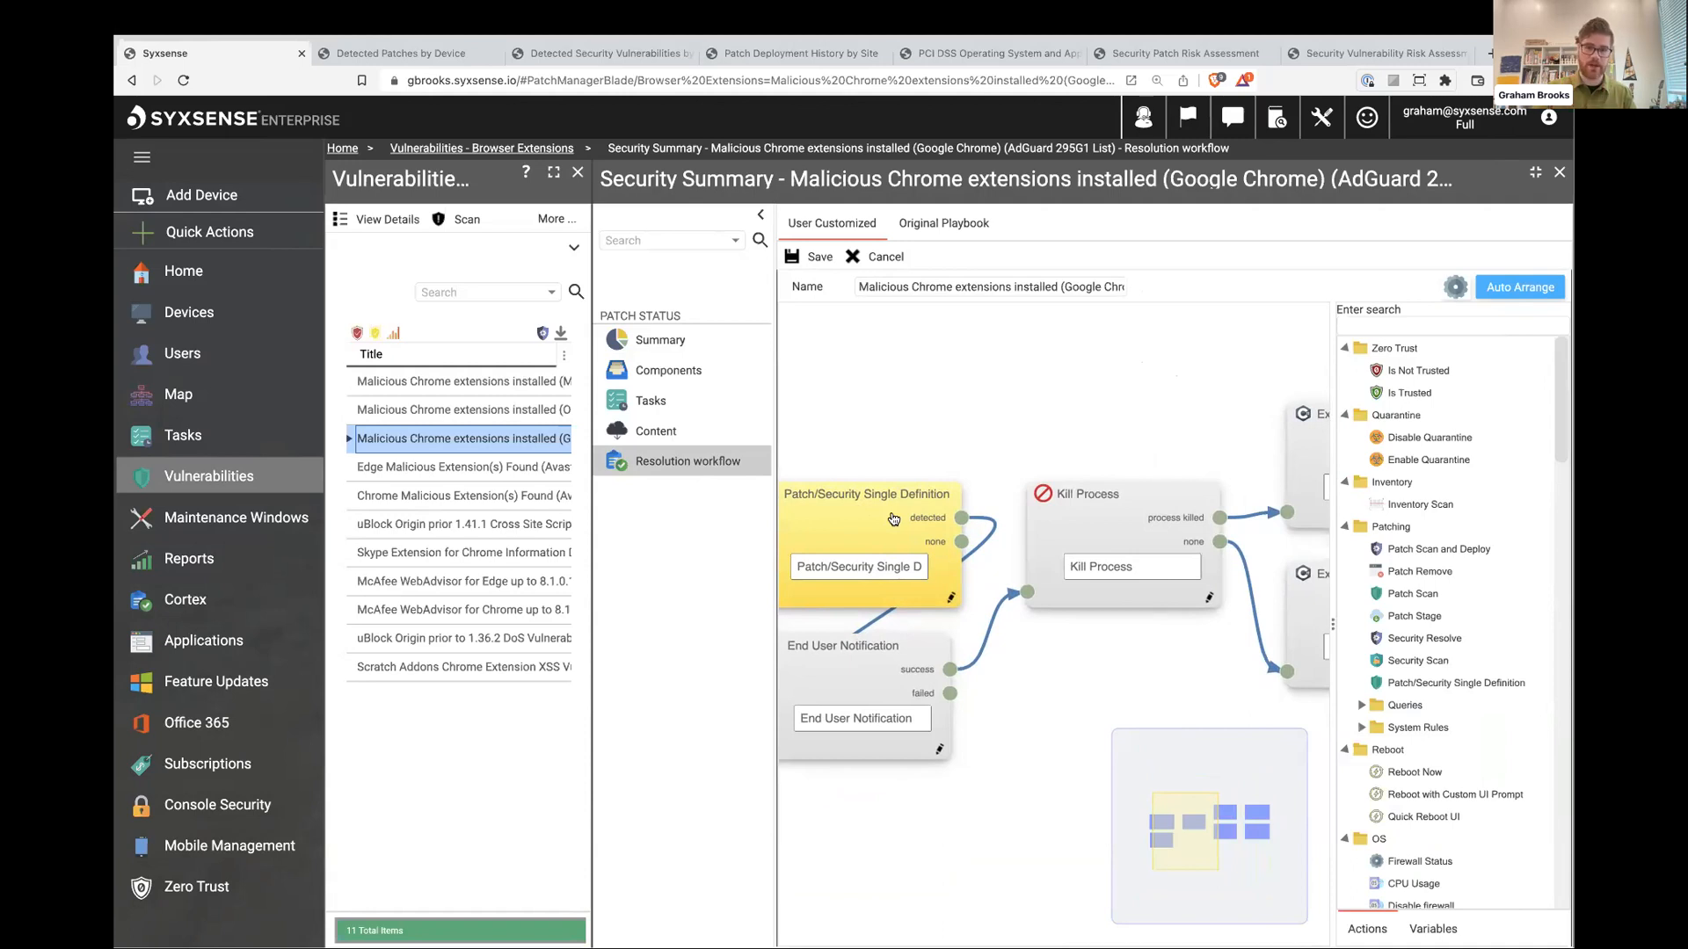
# Preview the custom message dialog of the End User Notification node and close the preview
pyautogui.click(843, 661)
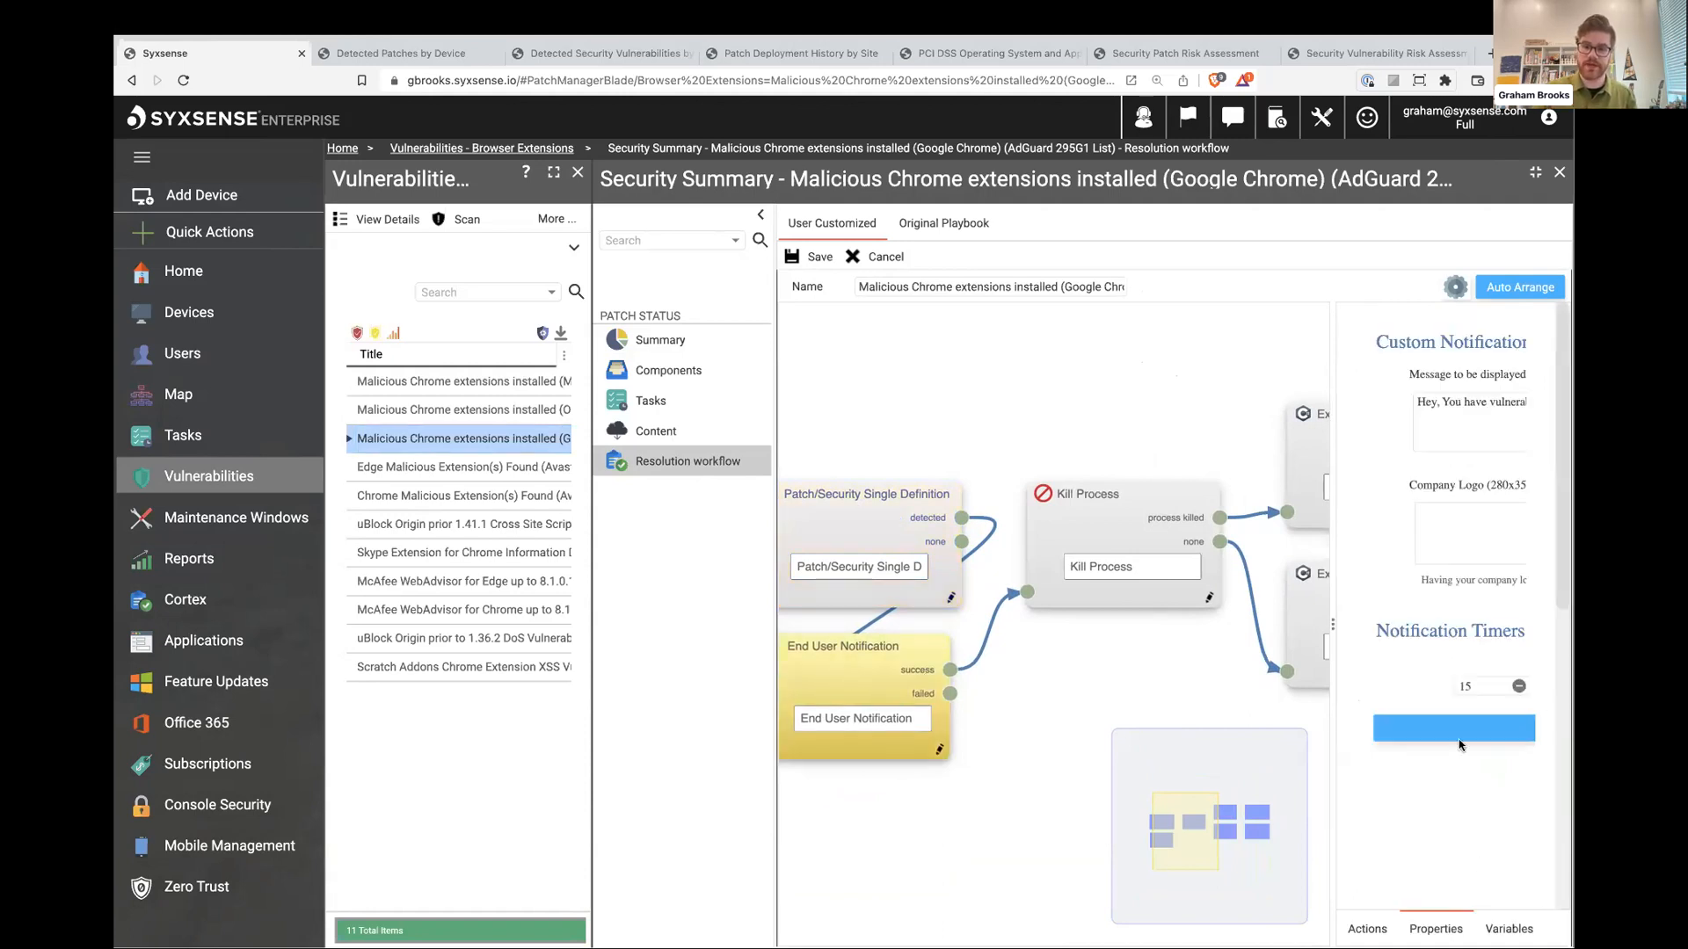
pyautogui.click(1456, 733)
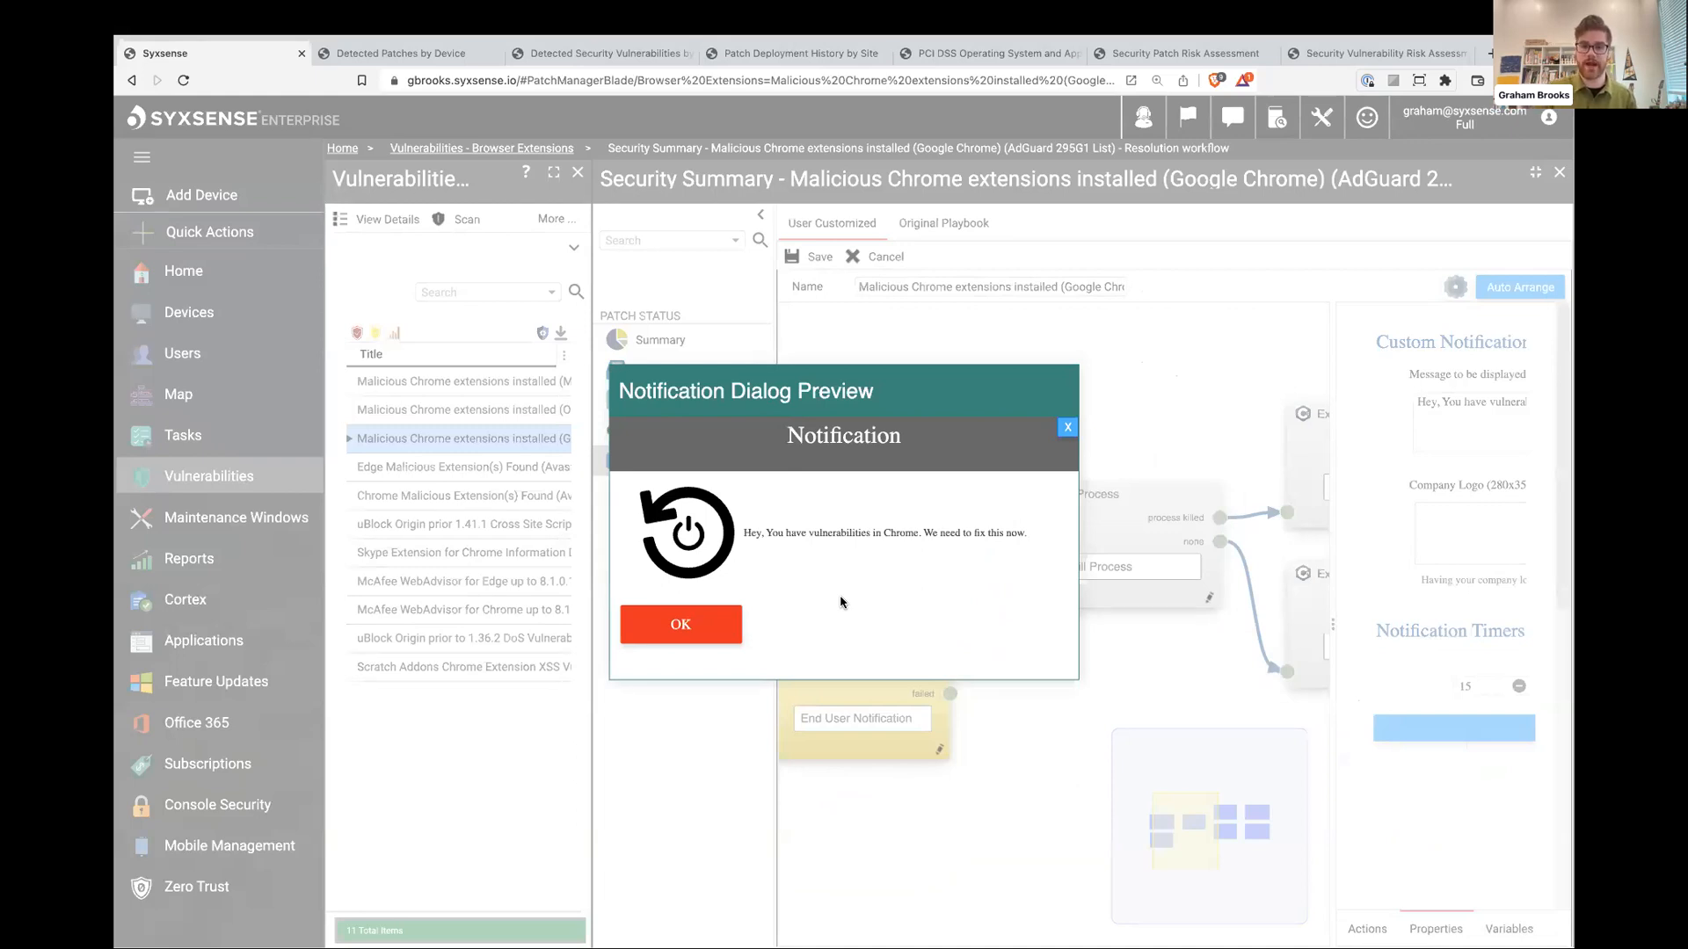
pyautogui.click(1067, 427)
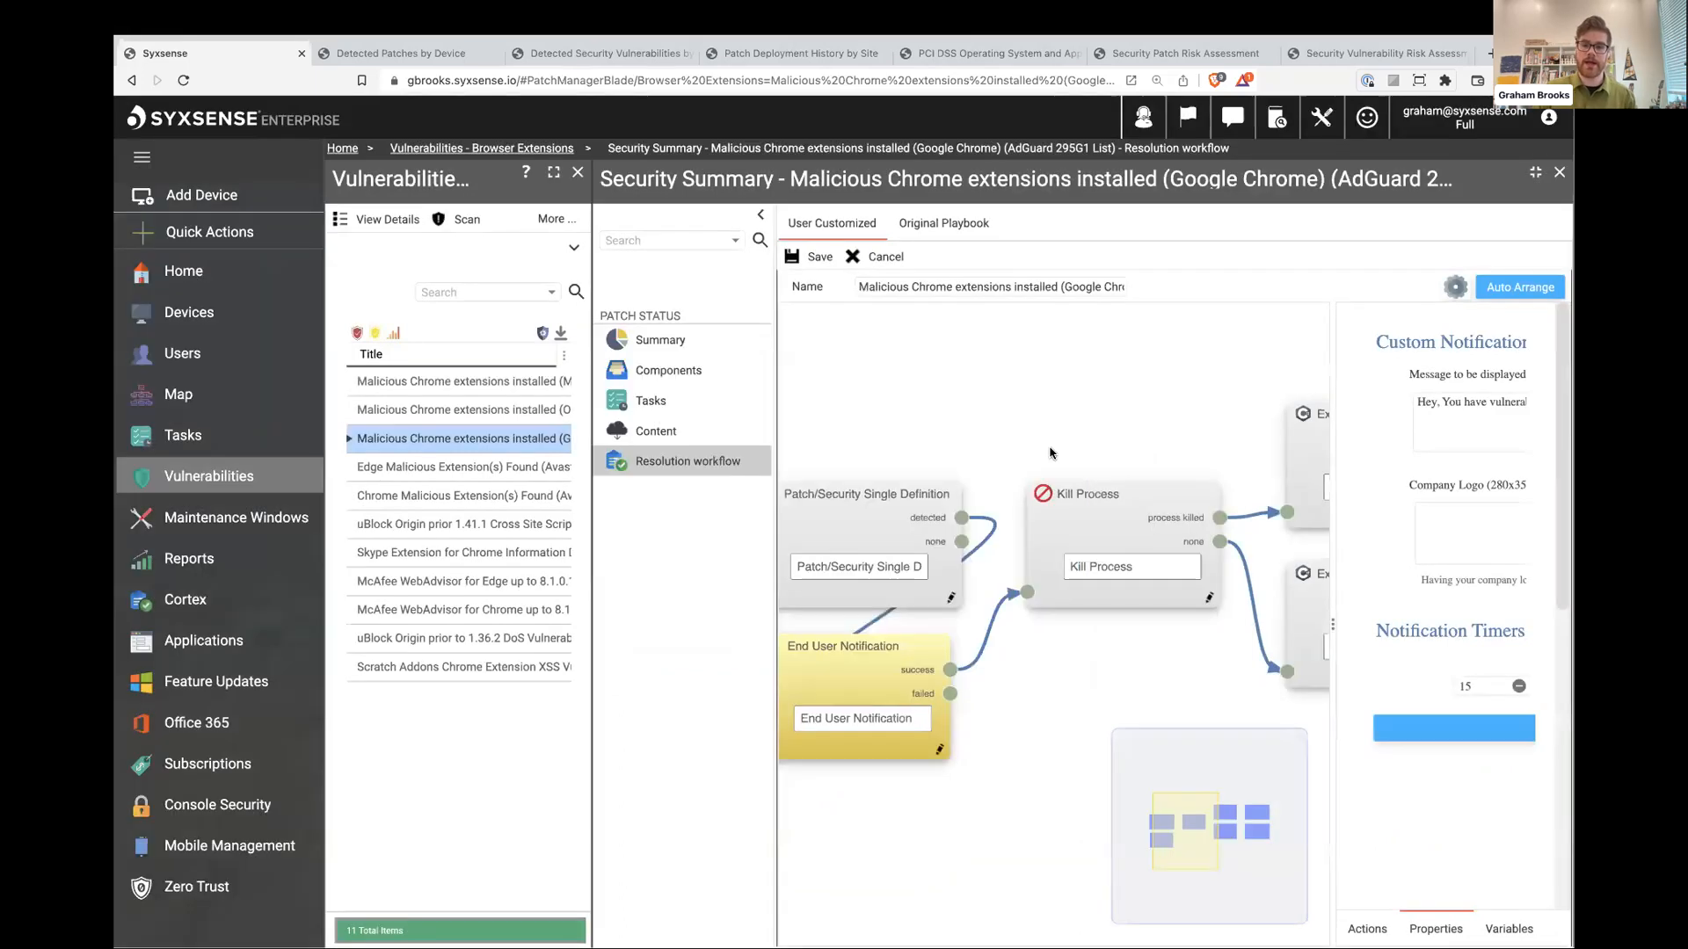
# Inspect the code of the Execute C# Script node on the process killed branch, enlarging its properties and selecting the whole script
pyautogui.moveTo(1147, 387); pyautogui.dragTo(923, 405)
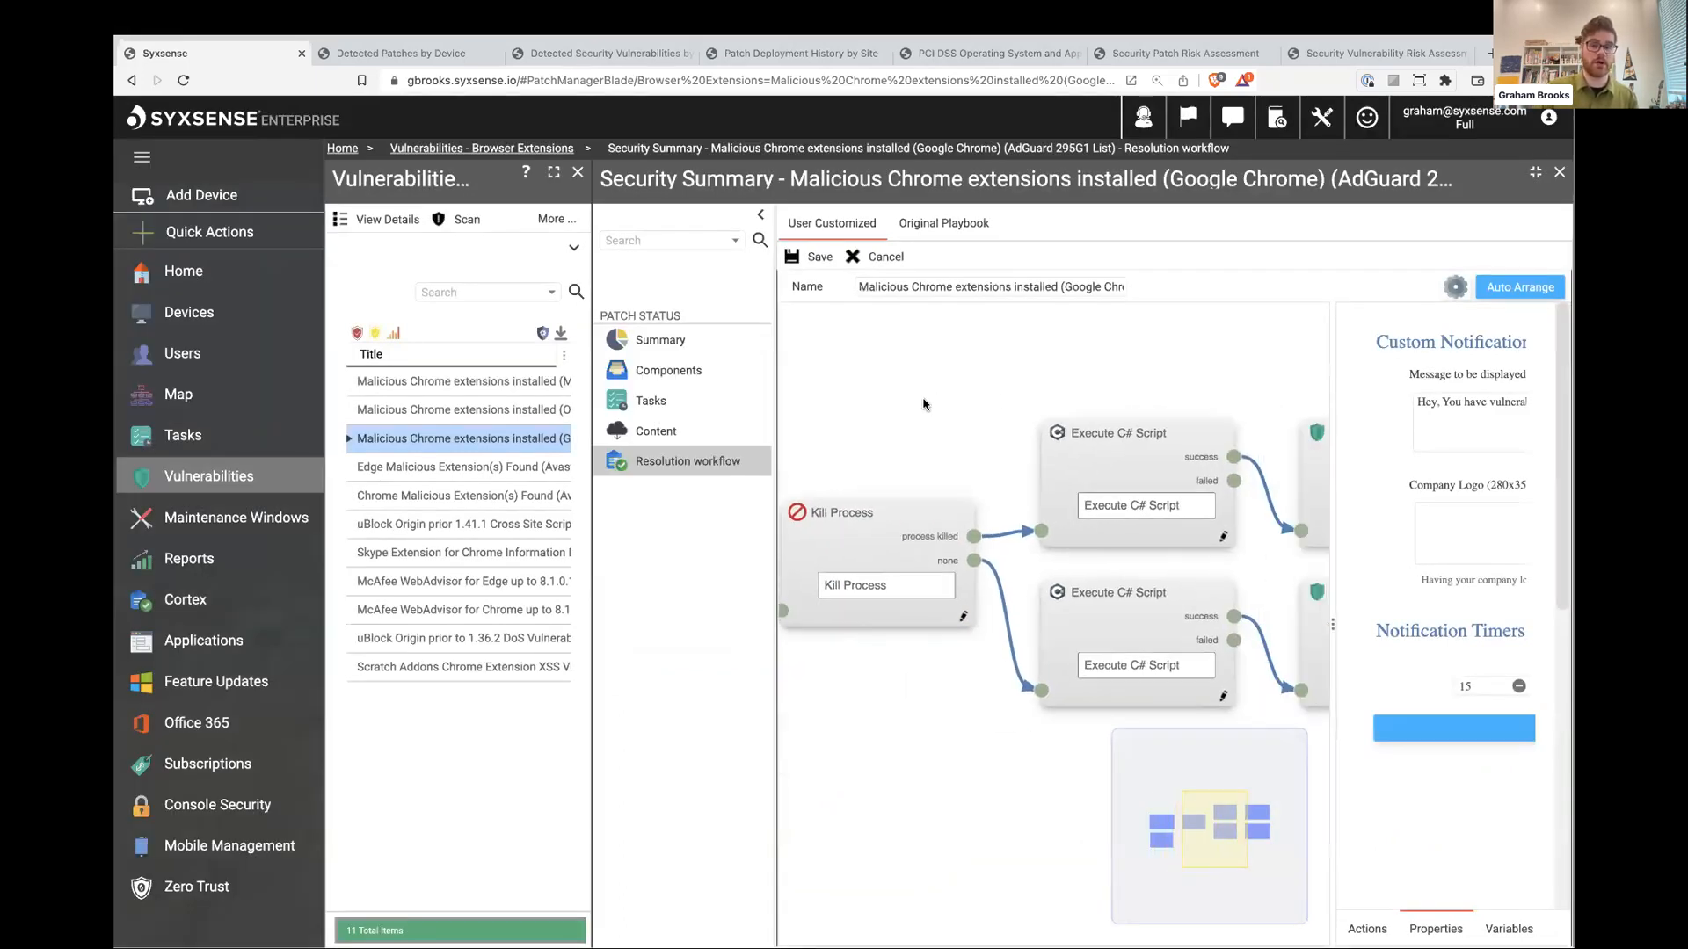
pyautogui.click(1074, 464)
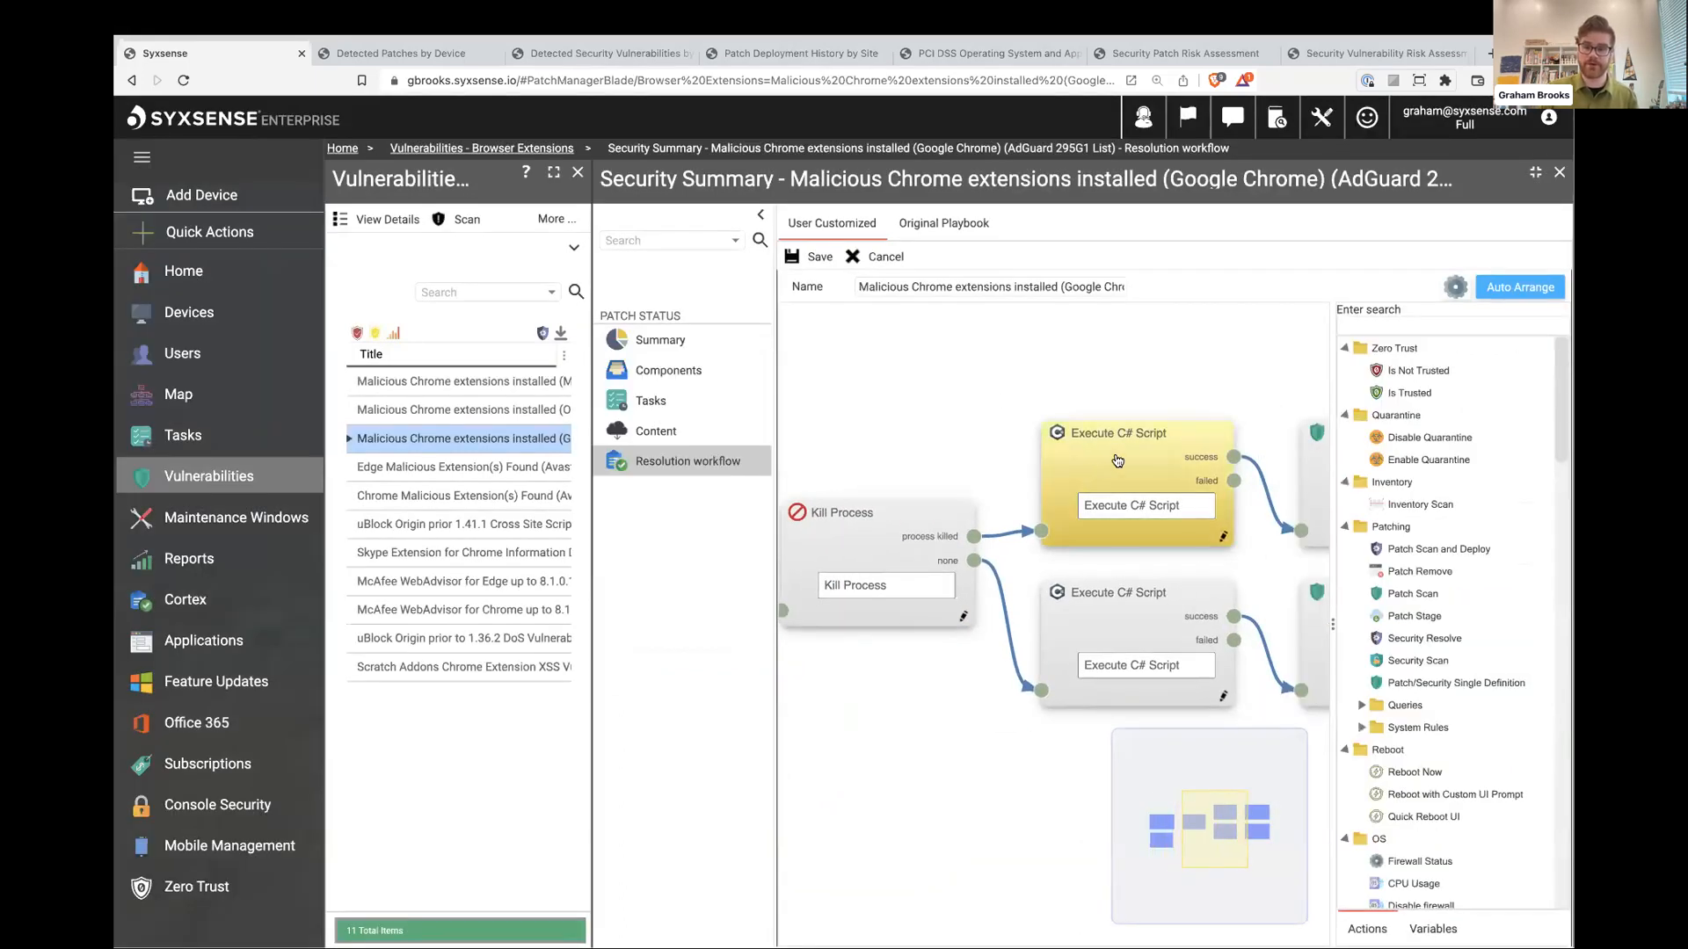
pyautogui.moveTo(1333, 624); pyautogui.dragTo(1013, 624)
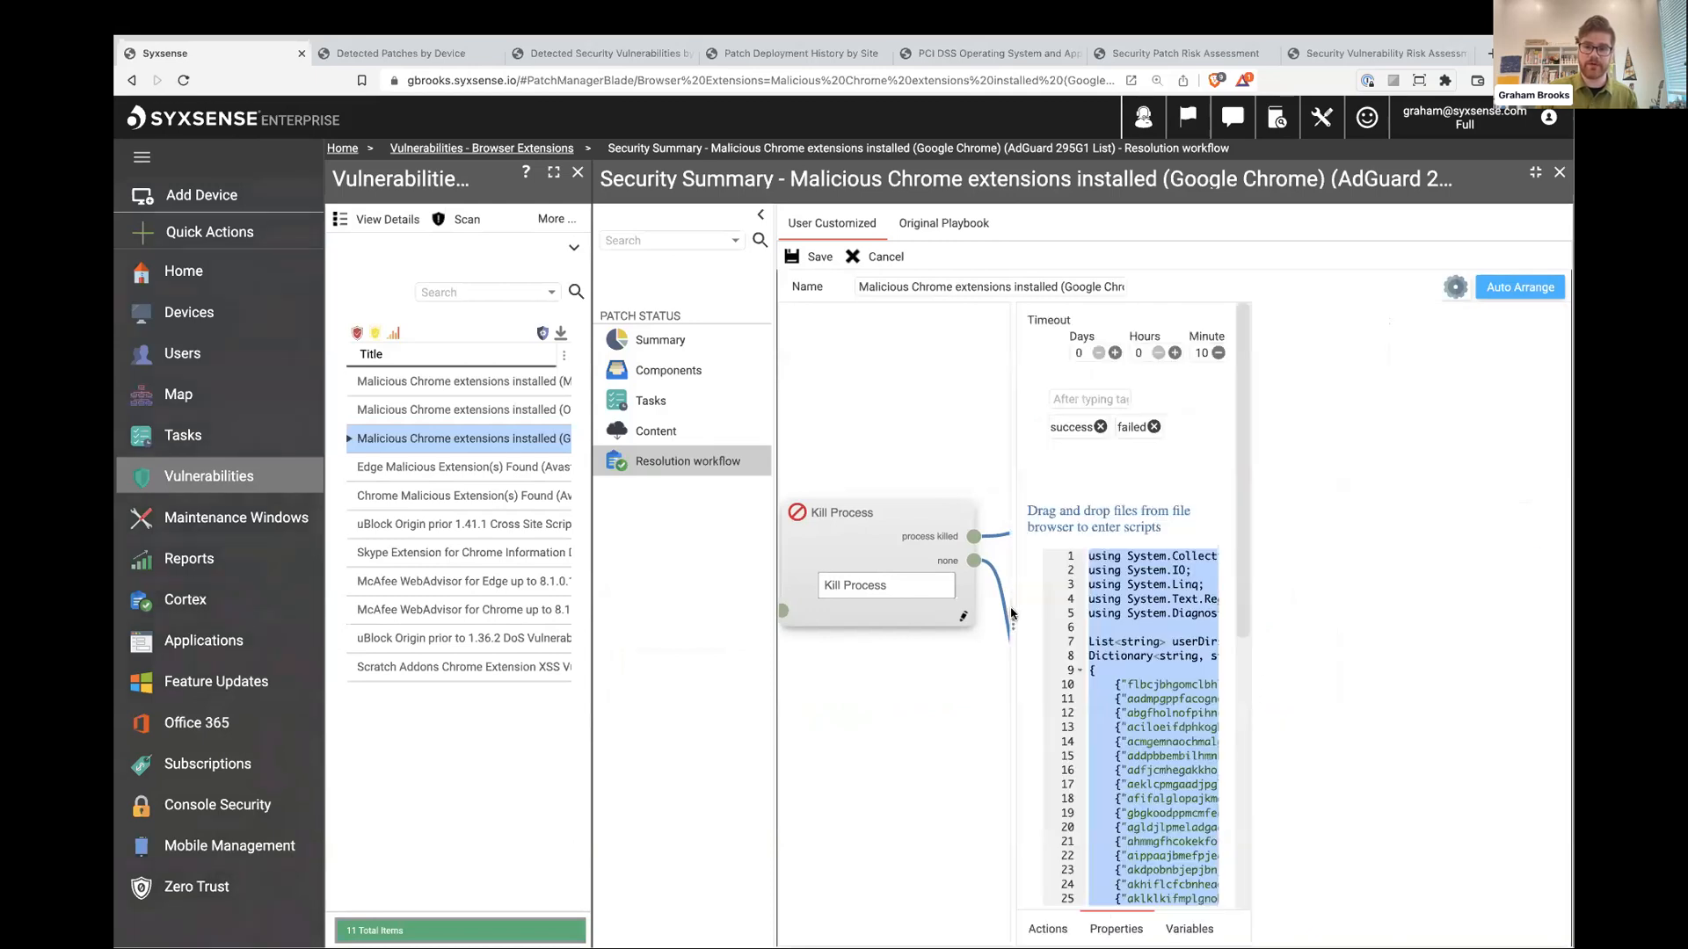
pyautogui.click(1139, 557)
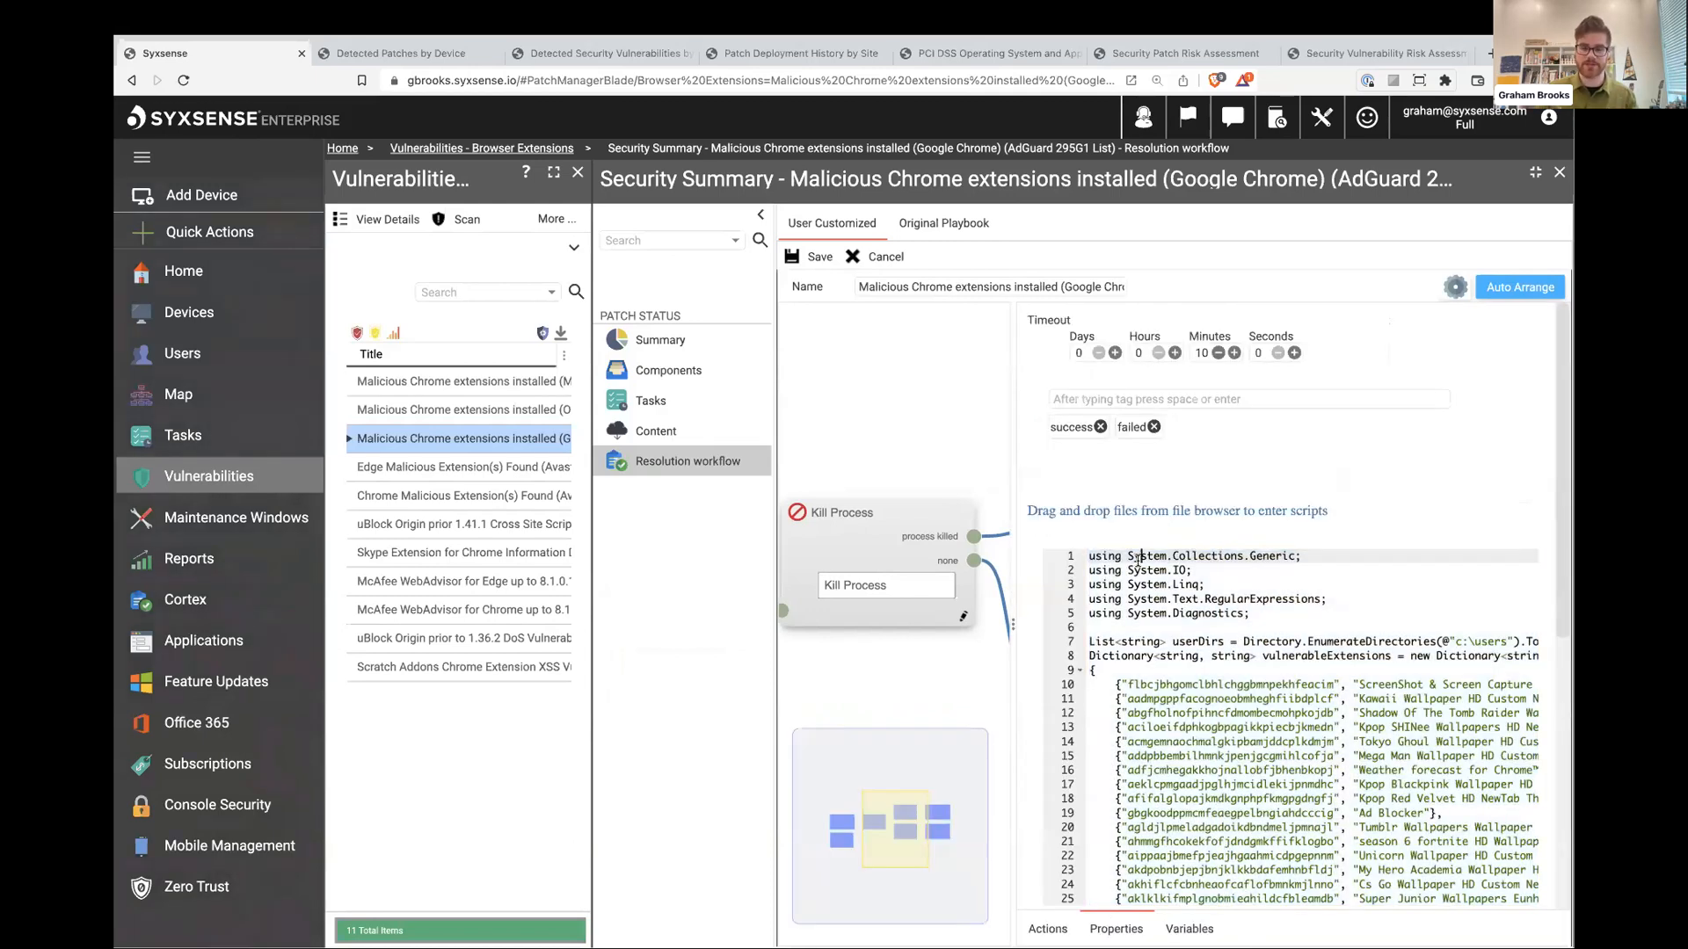
pyautogui.moveTo(1088, 555); pyautogui.dragTo(1434, 916)
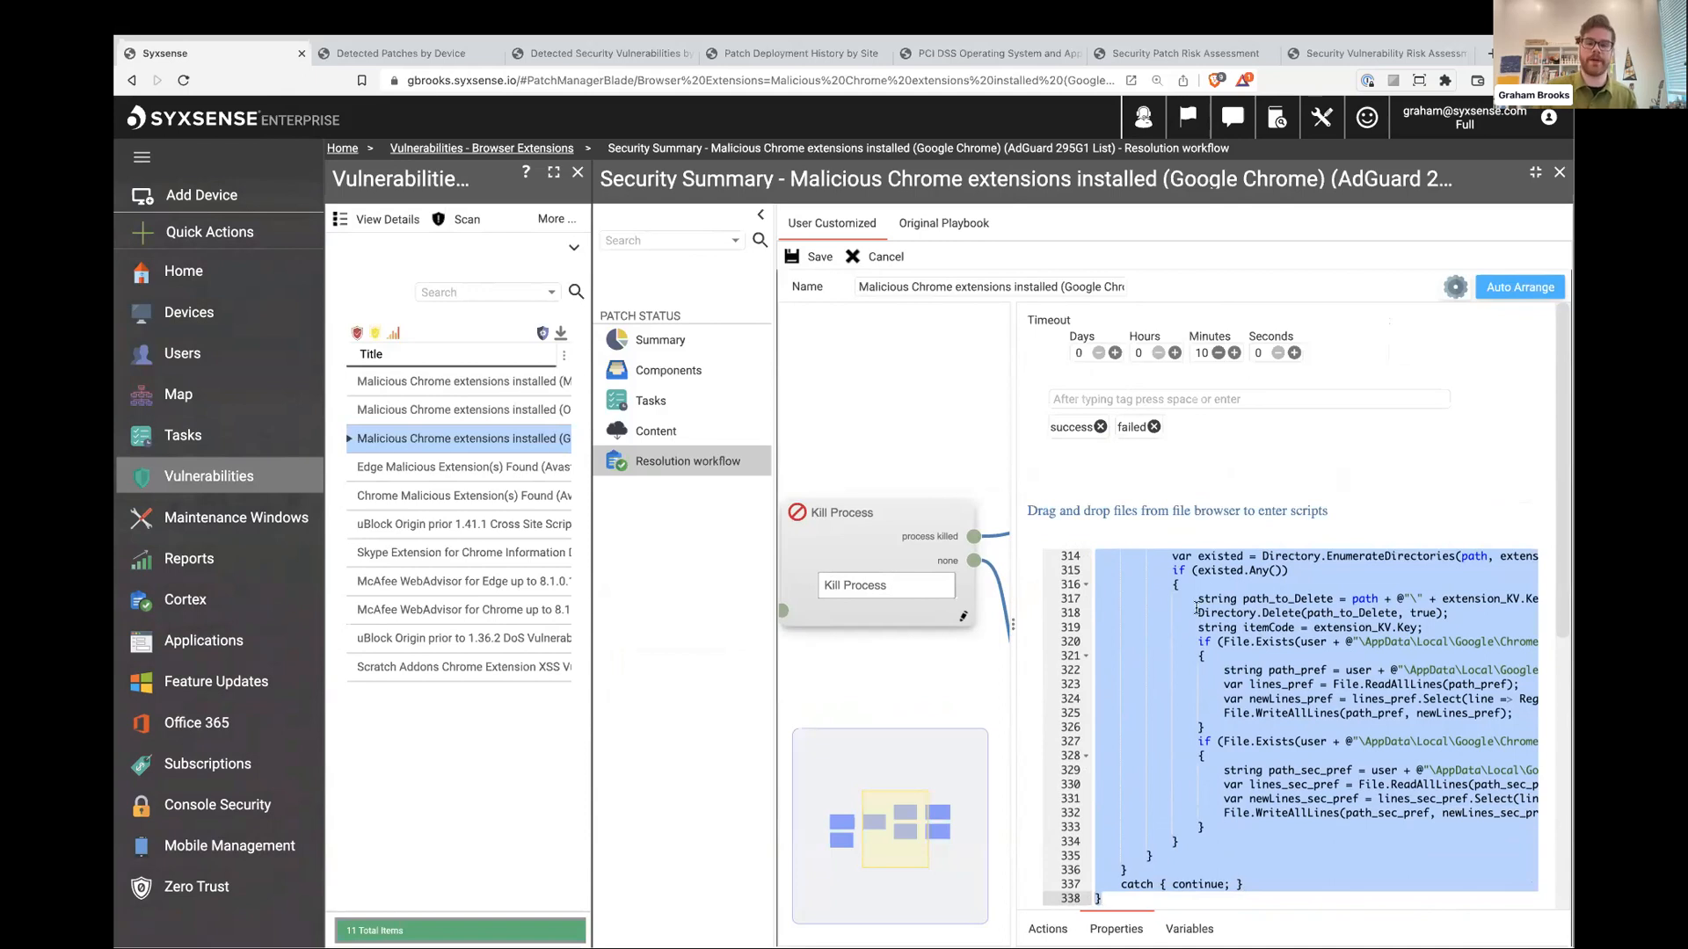
# Shrink the node properties area and examine the final Patch/Security Single Definition nodes of the workflow
pyautogui.moveTo(1014, 628); pyautogui.dragTo(1279, 633)
pyautogui.click(1064, 347)
pyautogui.moveTo(1121, 370); pyautogui.dragTo(770, 357)
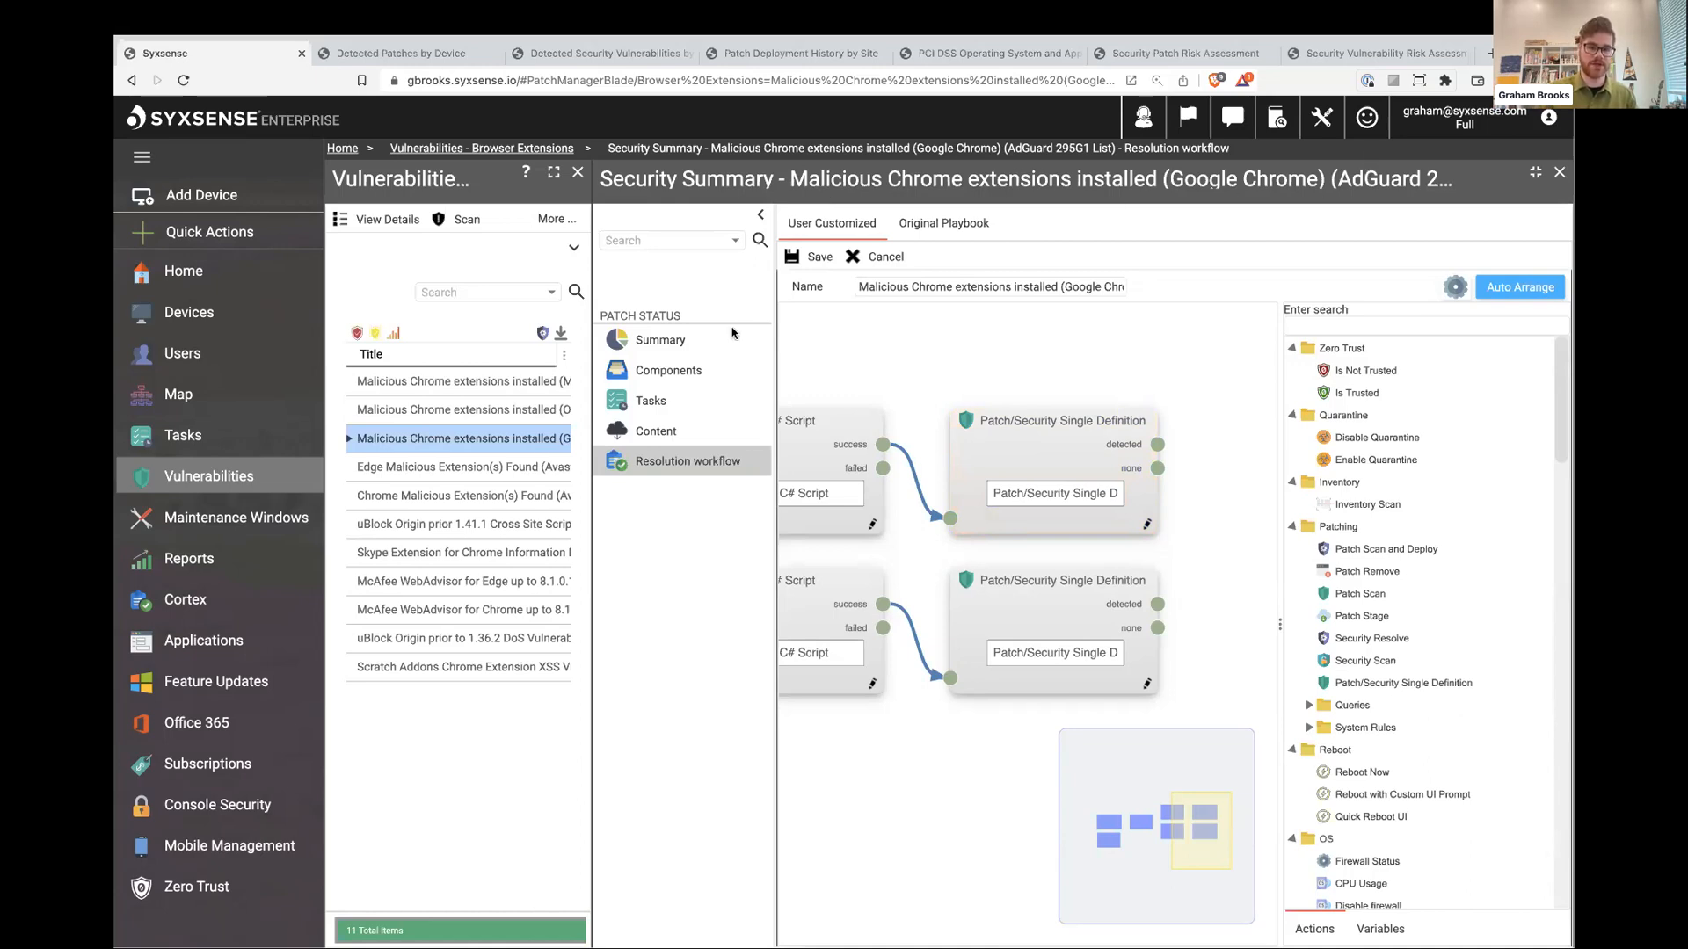
# Create a new blank workflow in Cortex
pyautogui.click(190, 605)
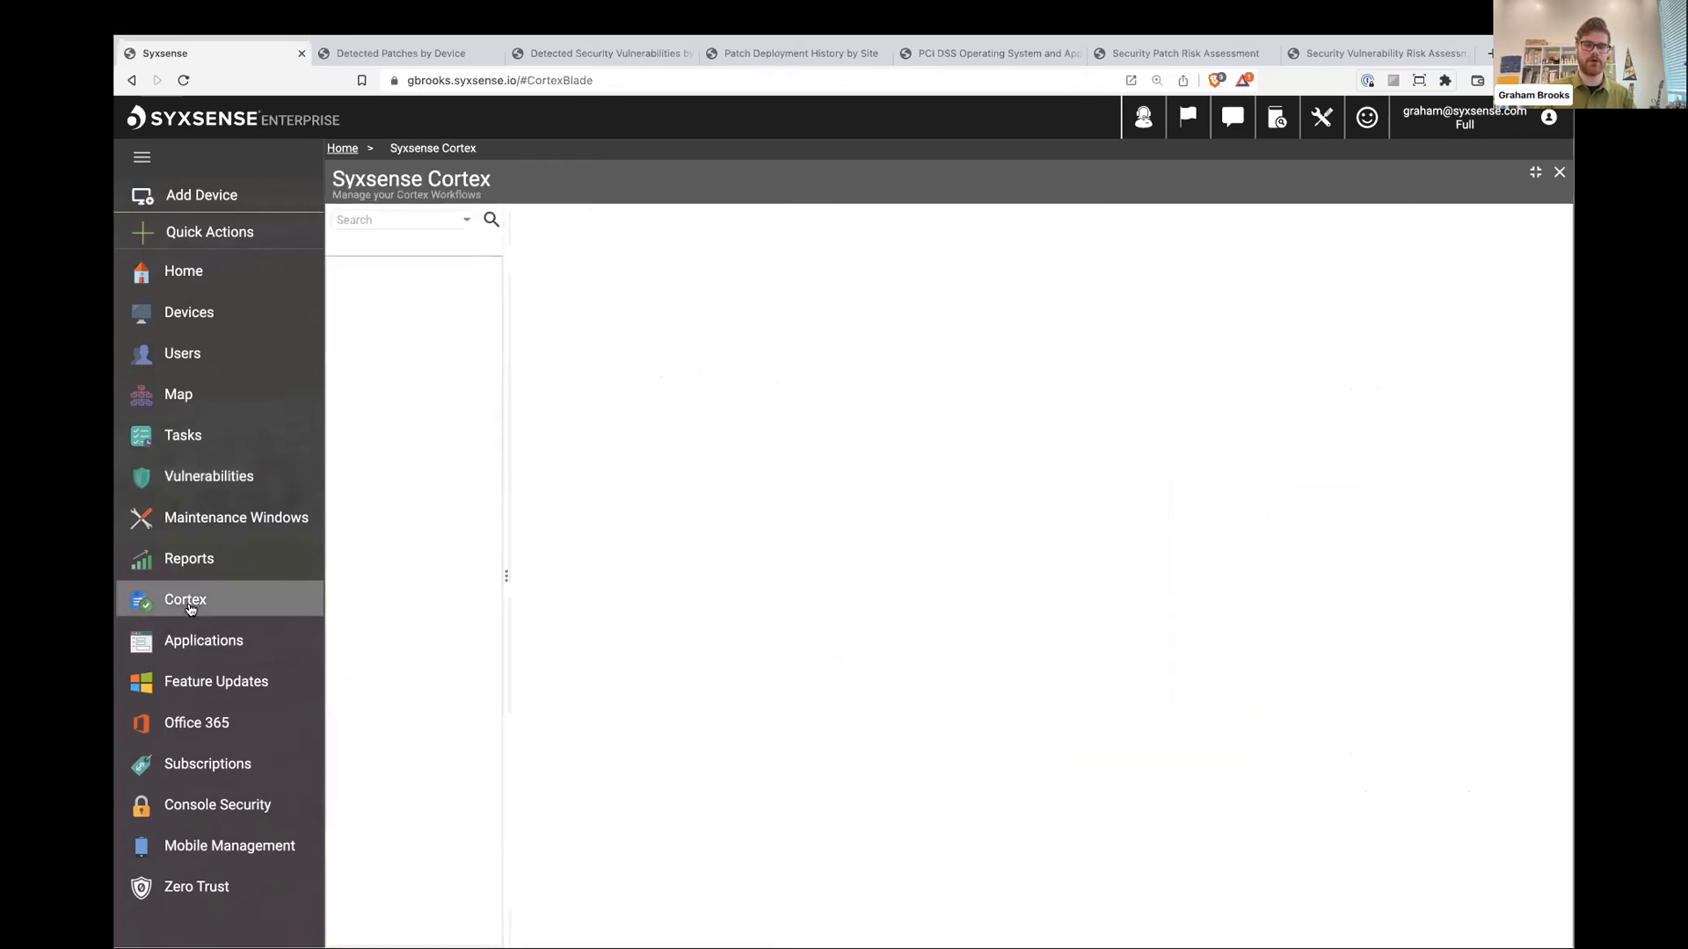
pyautogui.click(685, 218)
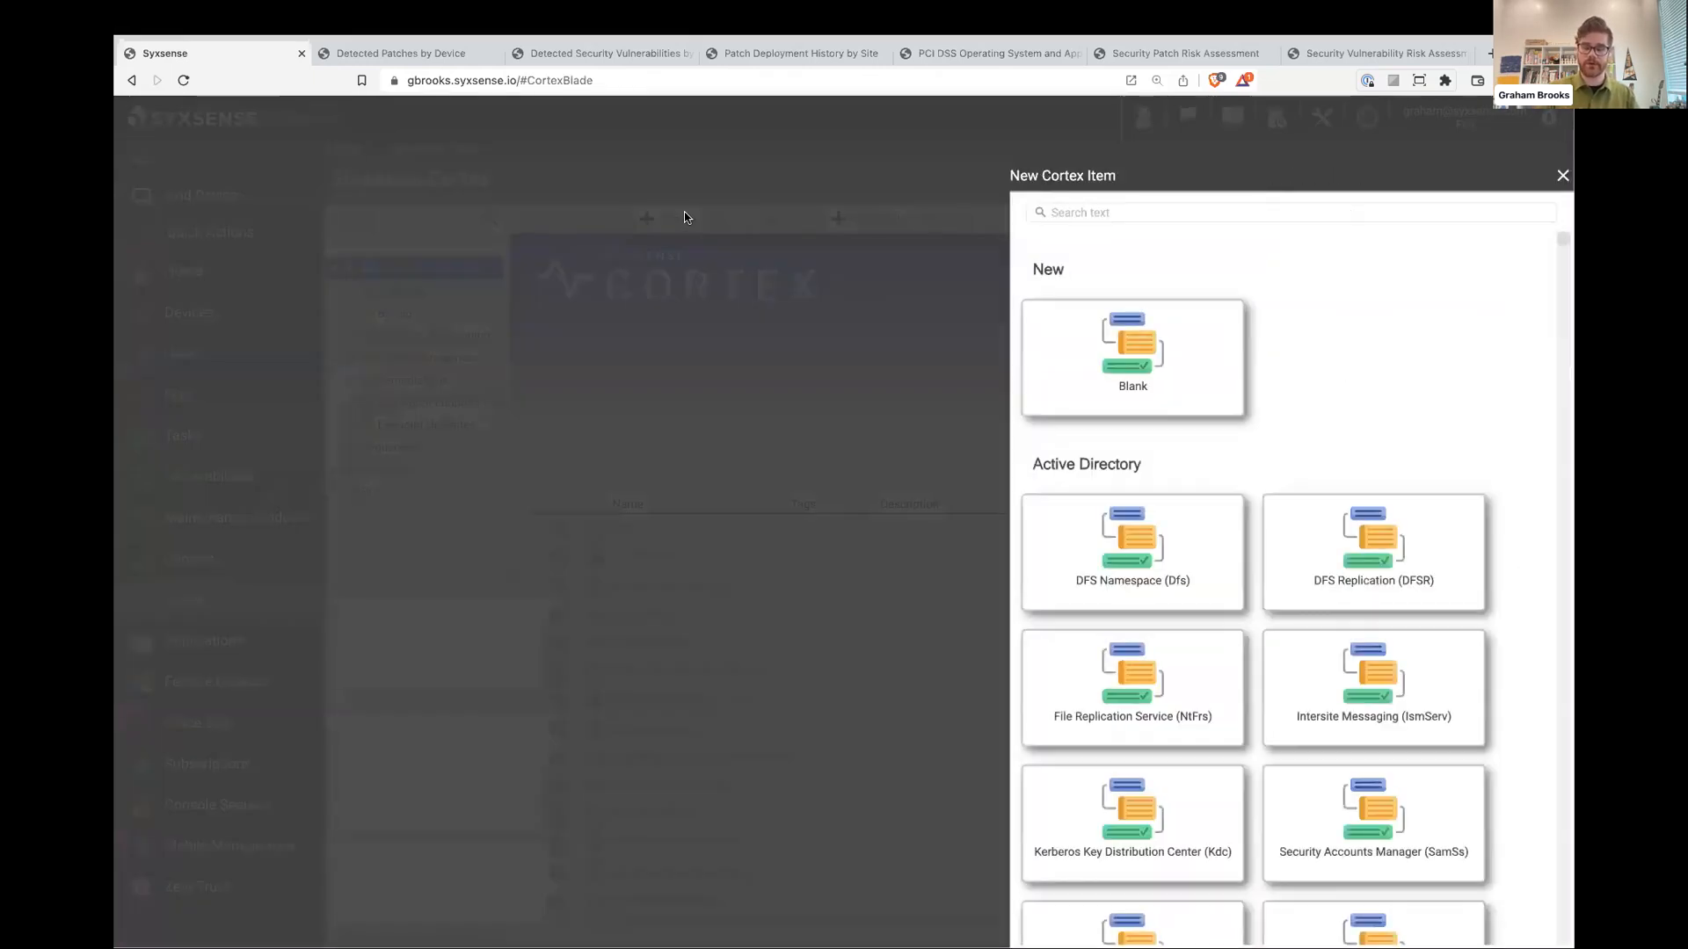
pyautogui.click(1095, 335)
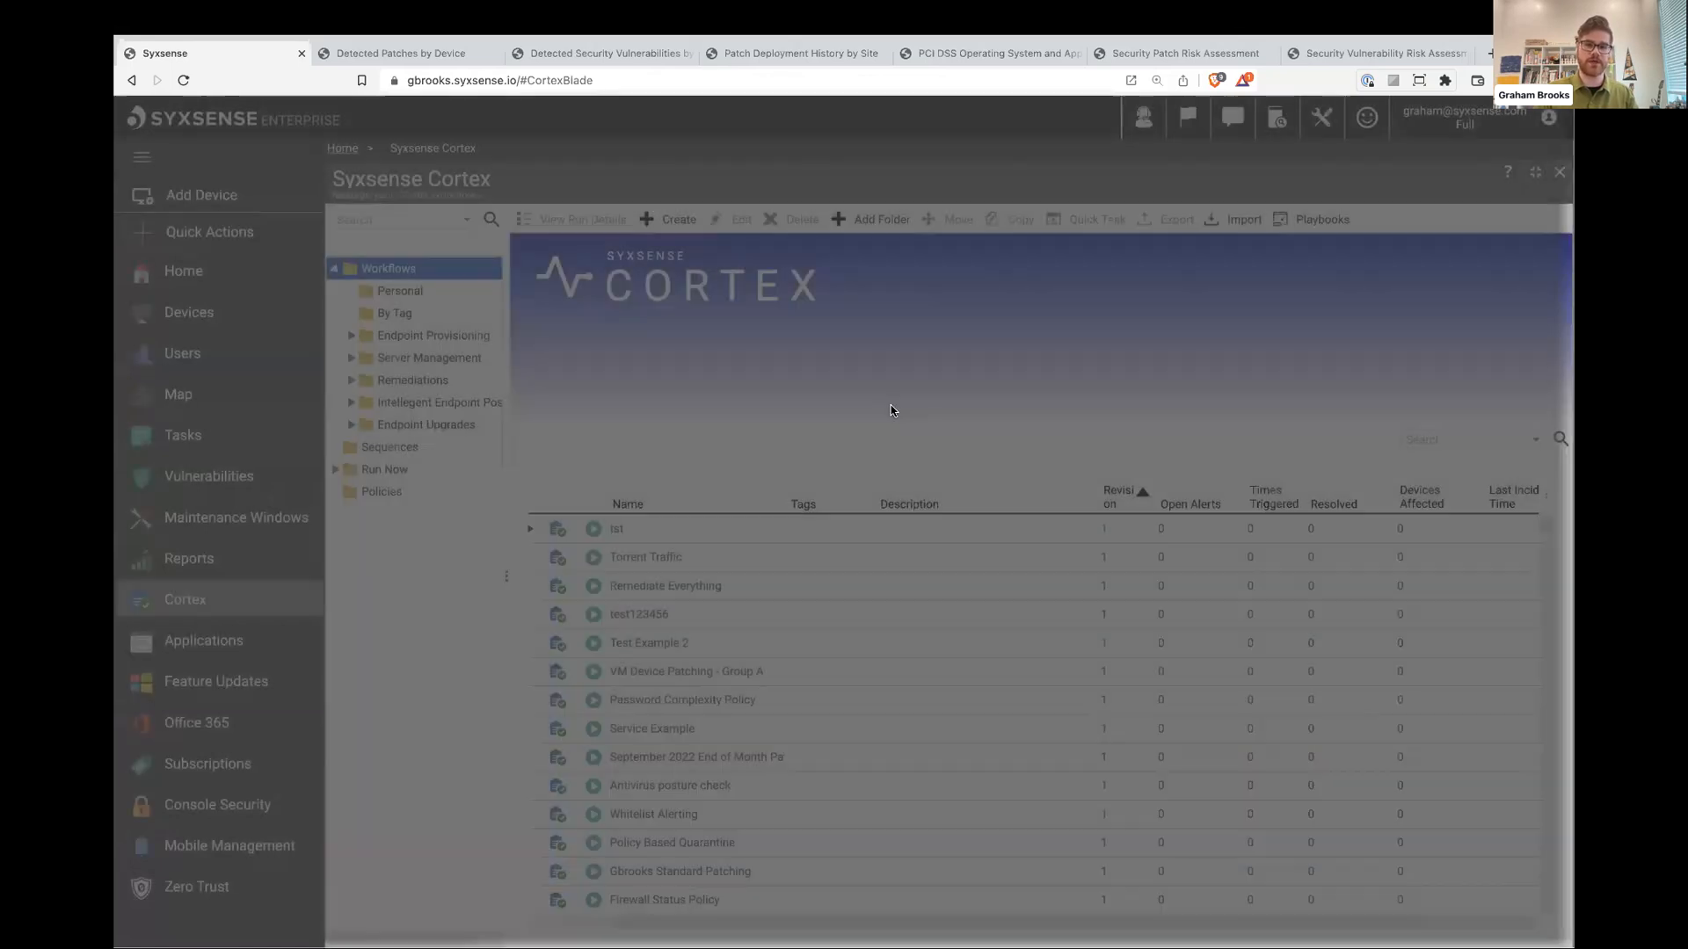
# Name the new workflow Browser Remediations, correcting the spelling of the first word
pyautogui.click(559, 249)
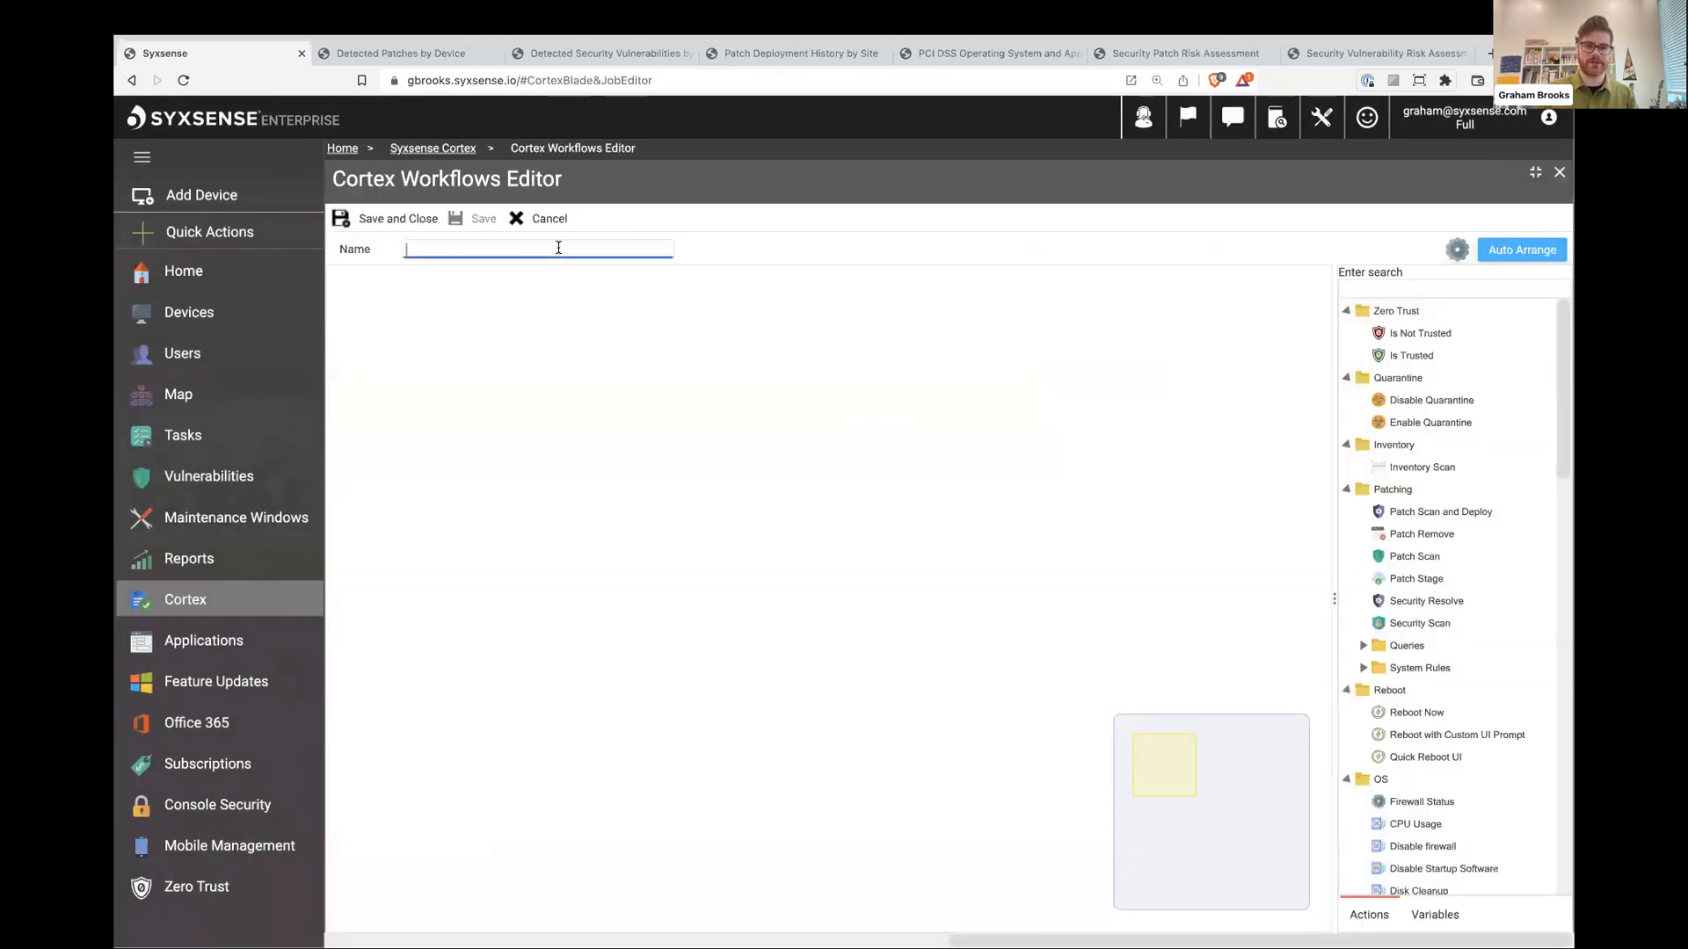
pyautogui.write('Broswer Remediations')
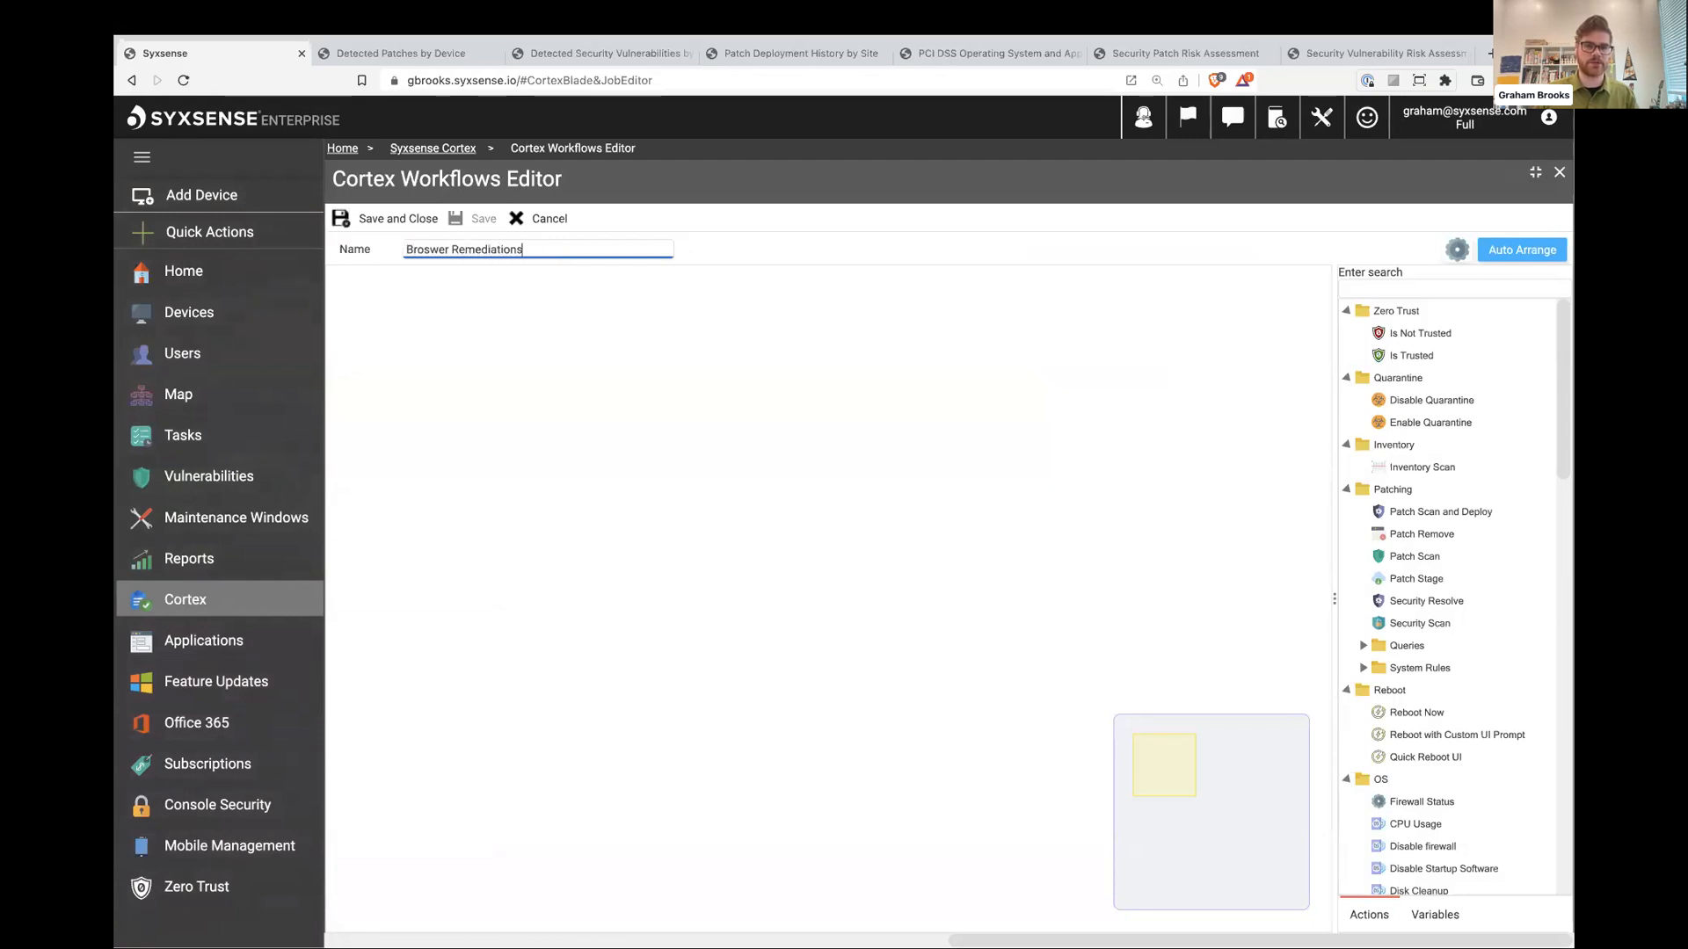
pyautogui.click(439, 250)
pyautogui.press('BackSpace')
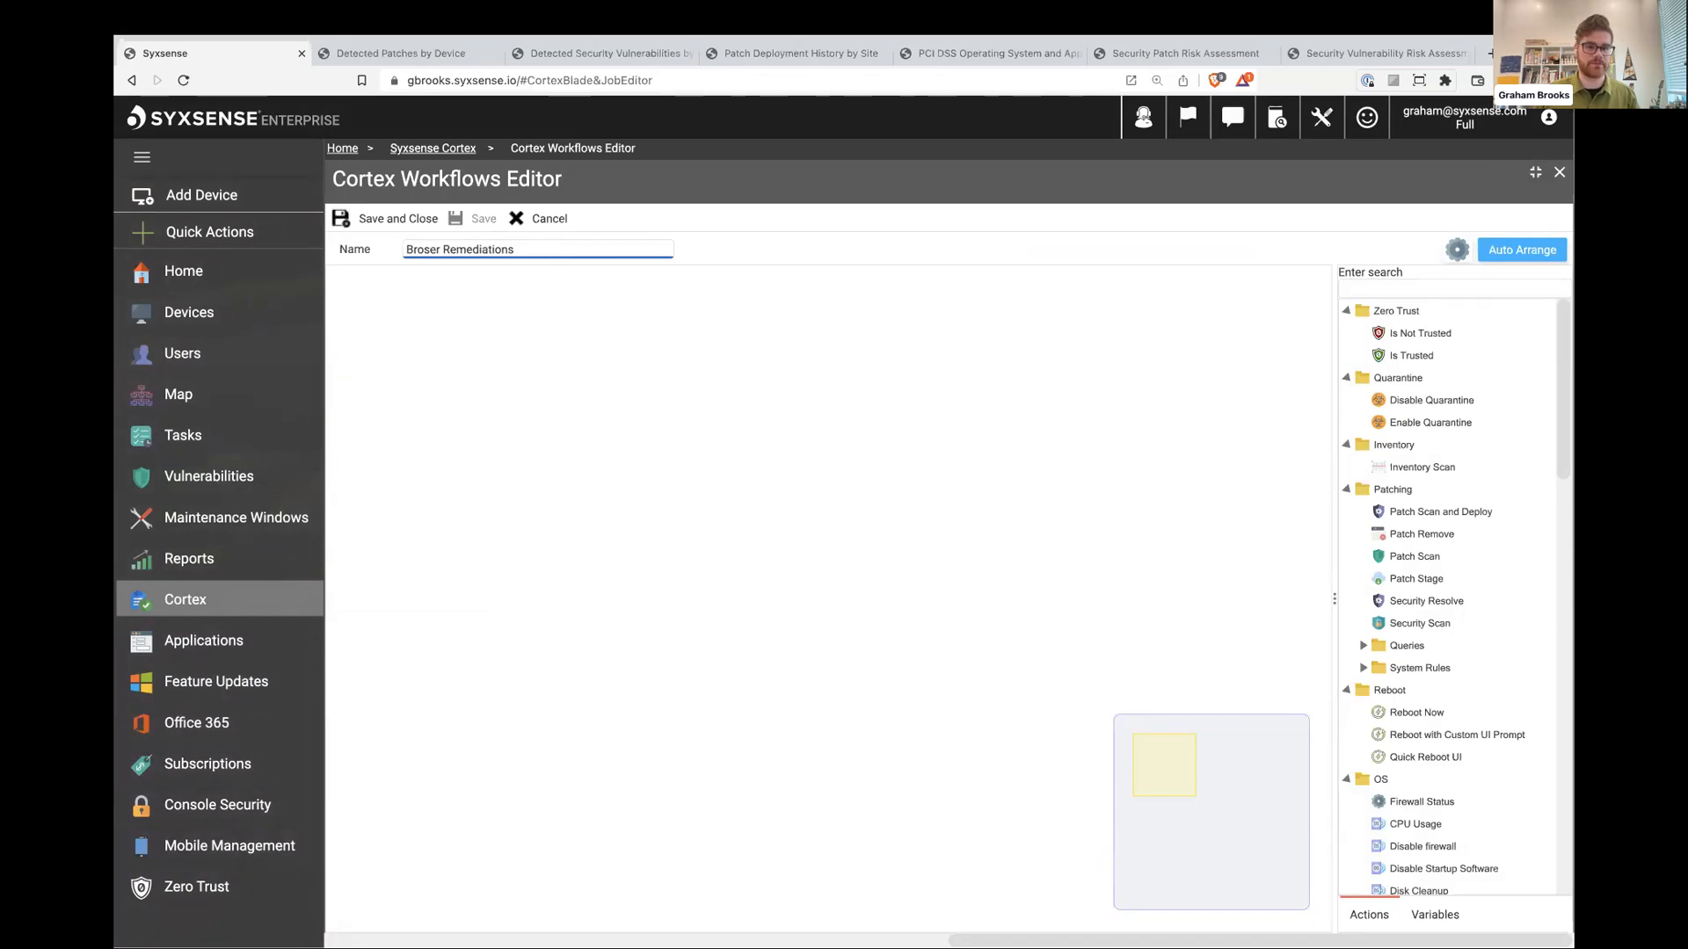
pyautogui.press('BackSpace')
pyautogui.write('ws')
pyautogui.click(844, 539)
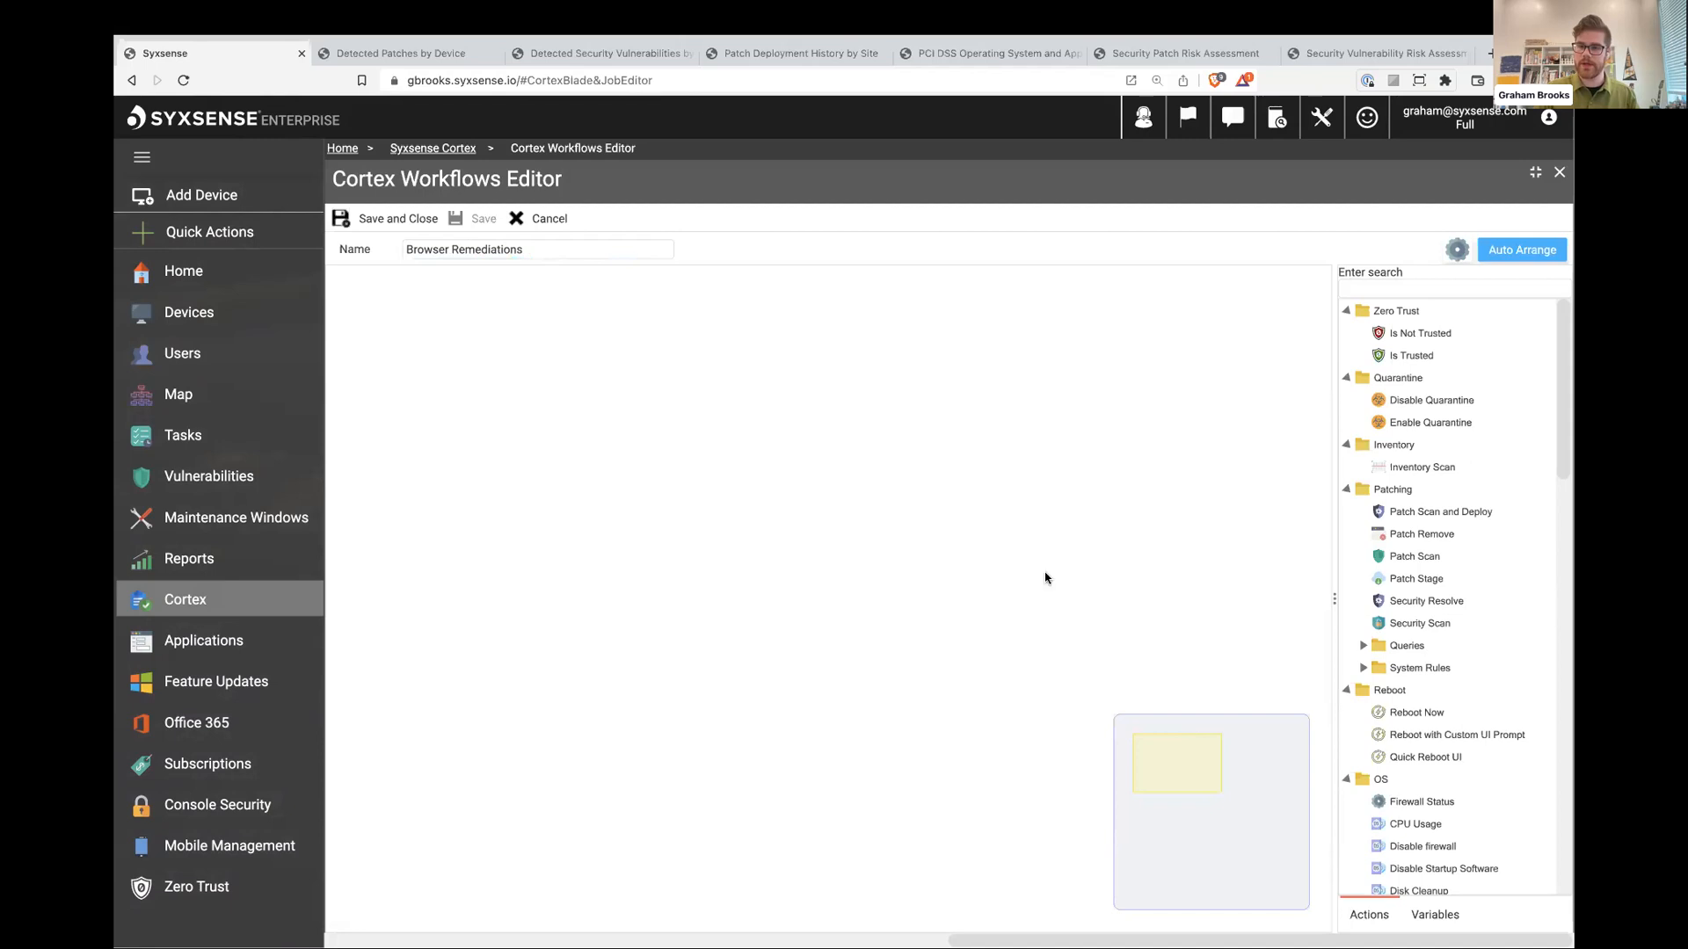
# Add a Security Scan node limited to the specific Browser Extensions vulnerability Malicious Chrome extensions installed (Google Chrome), and save its settings
pyautogui.click(1476, 628)
pyautogui.moveTo(1476, 628); pyautogui.dragTo(653, 520)
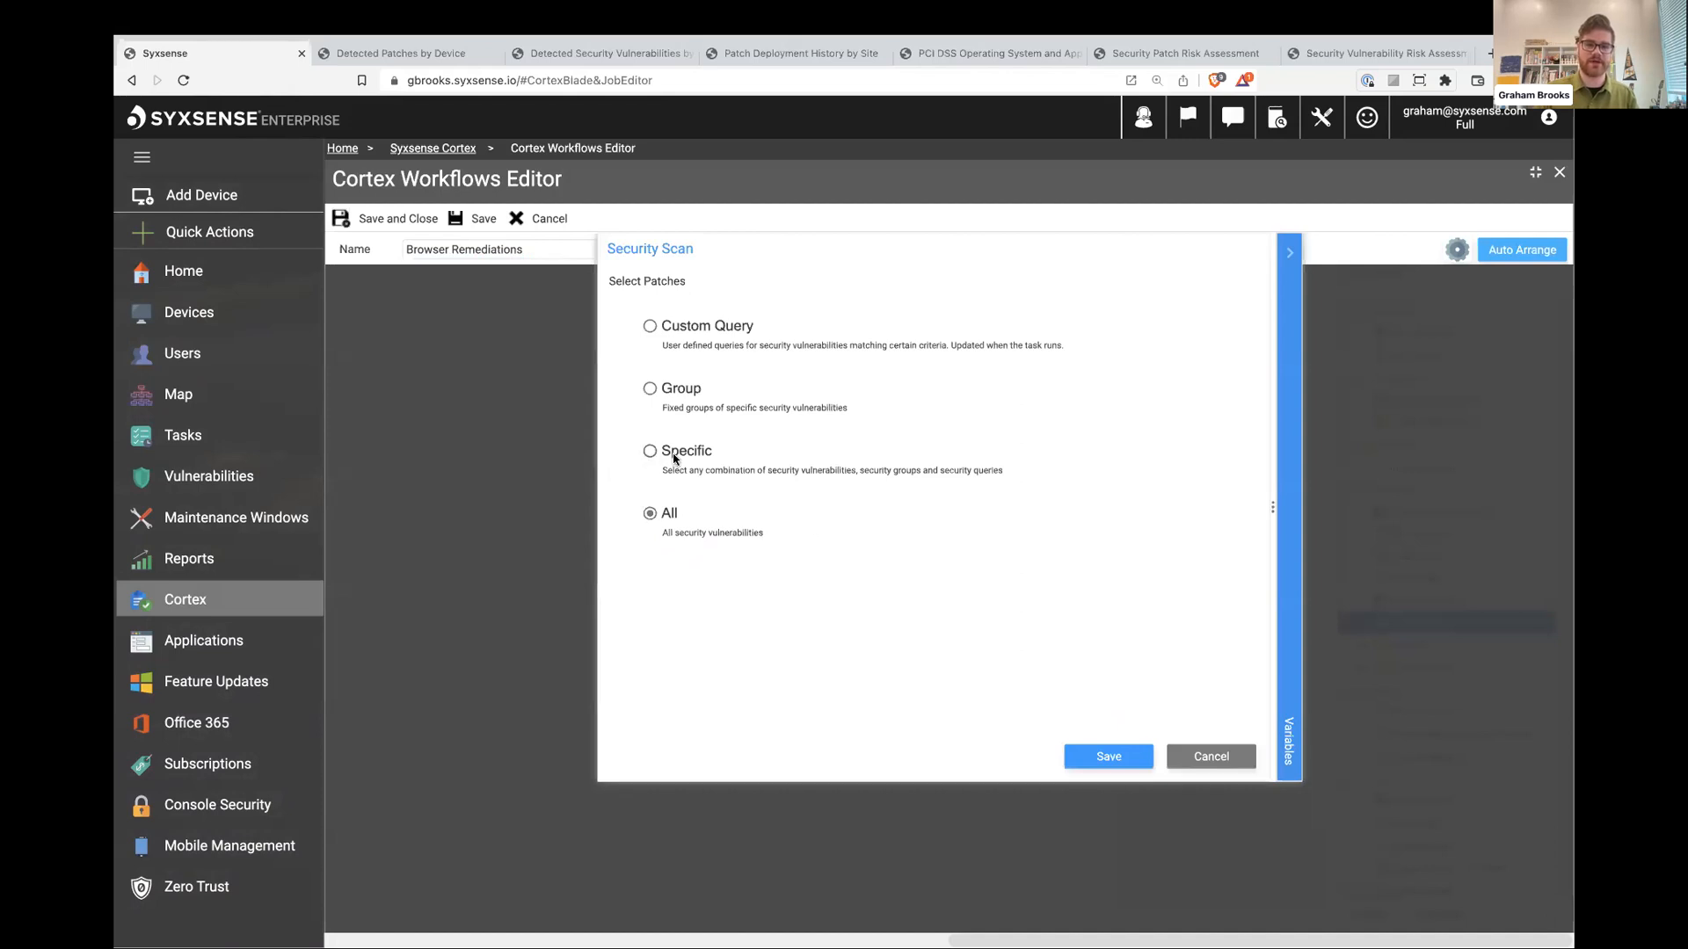
pyautogui.click(674, 456)
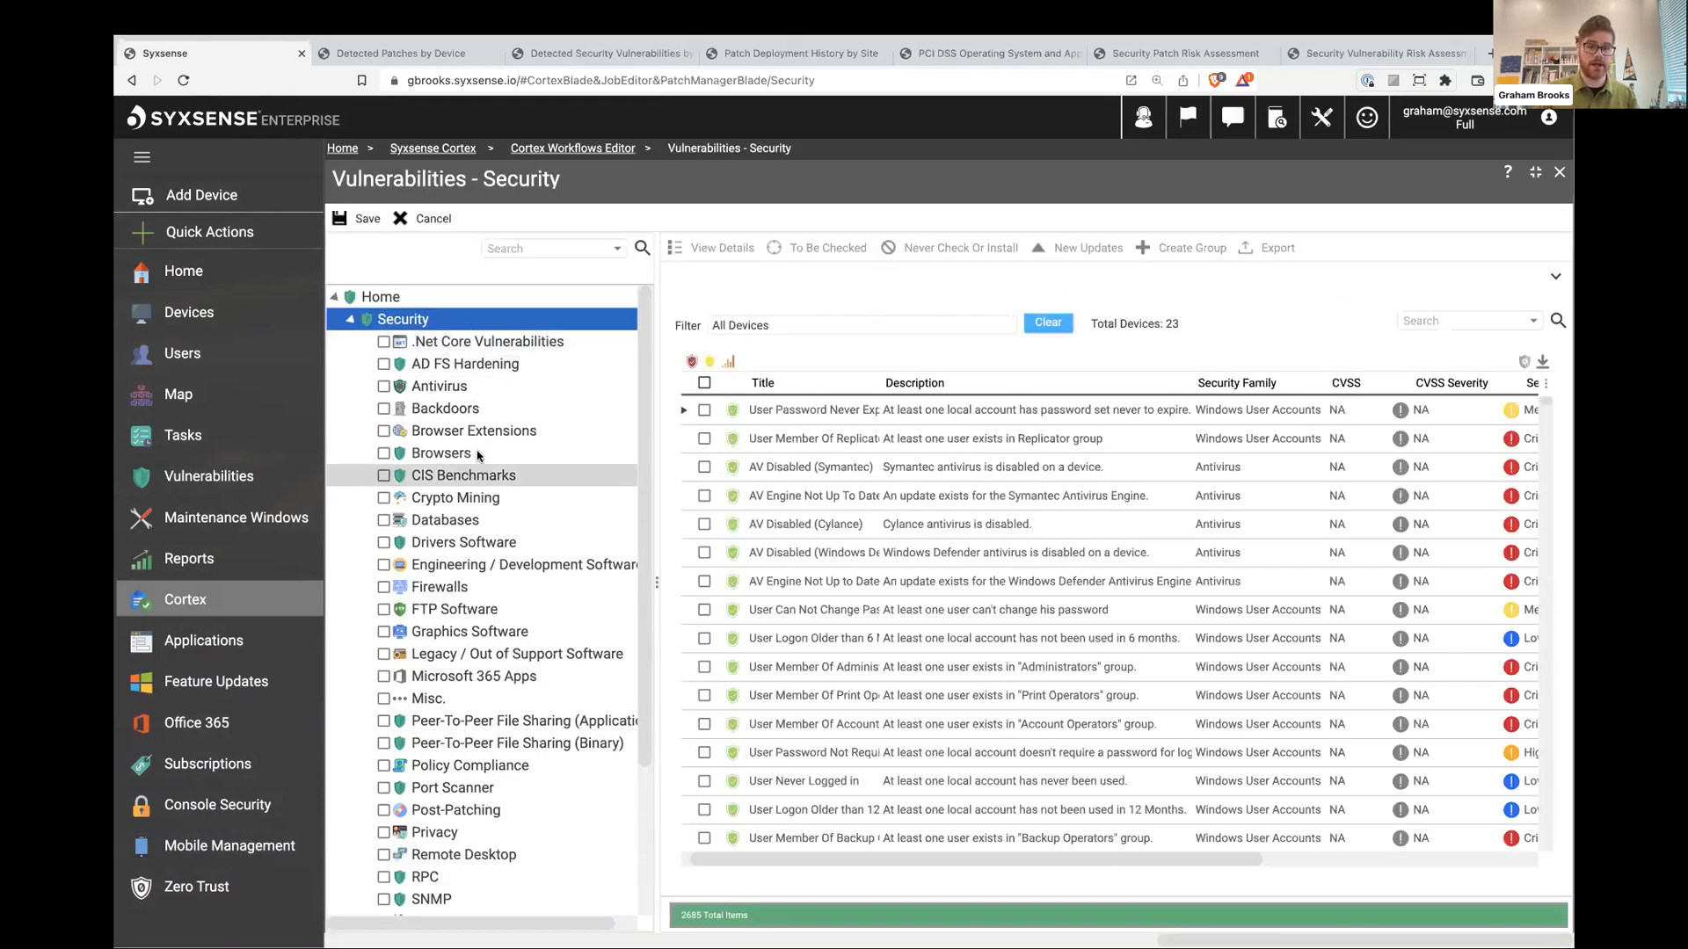
pyautogui.click(540, 431)
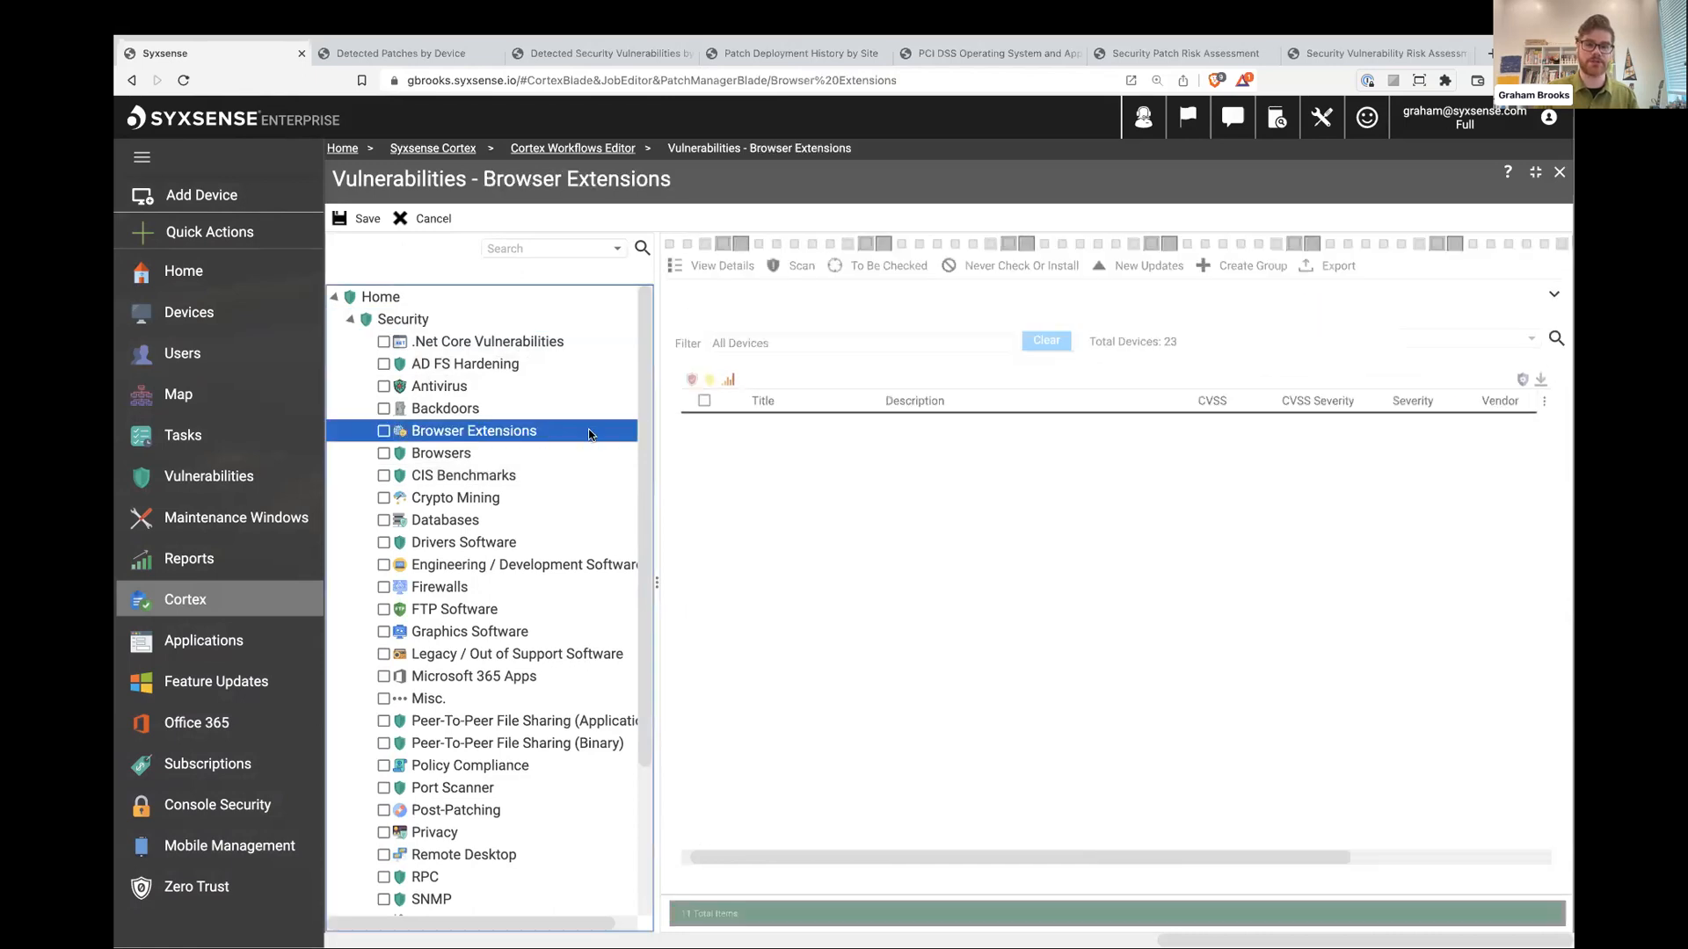
pyautogui.moveTo(882, 384); pyautogui.dragTo(1068, 384)
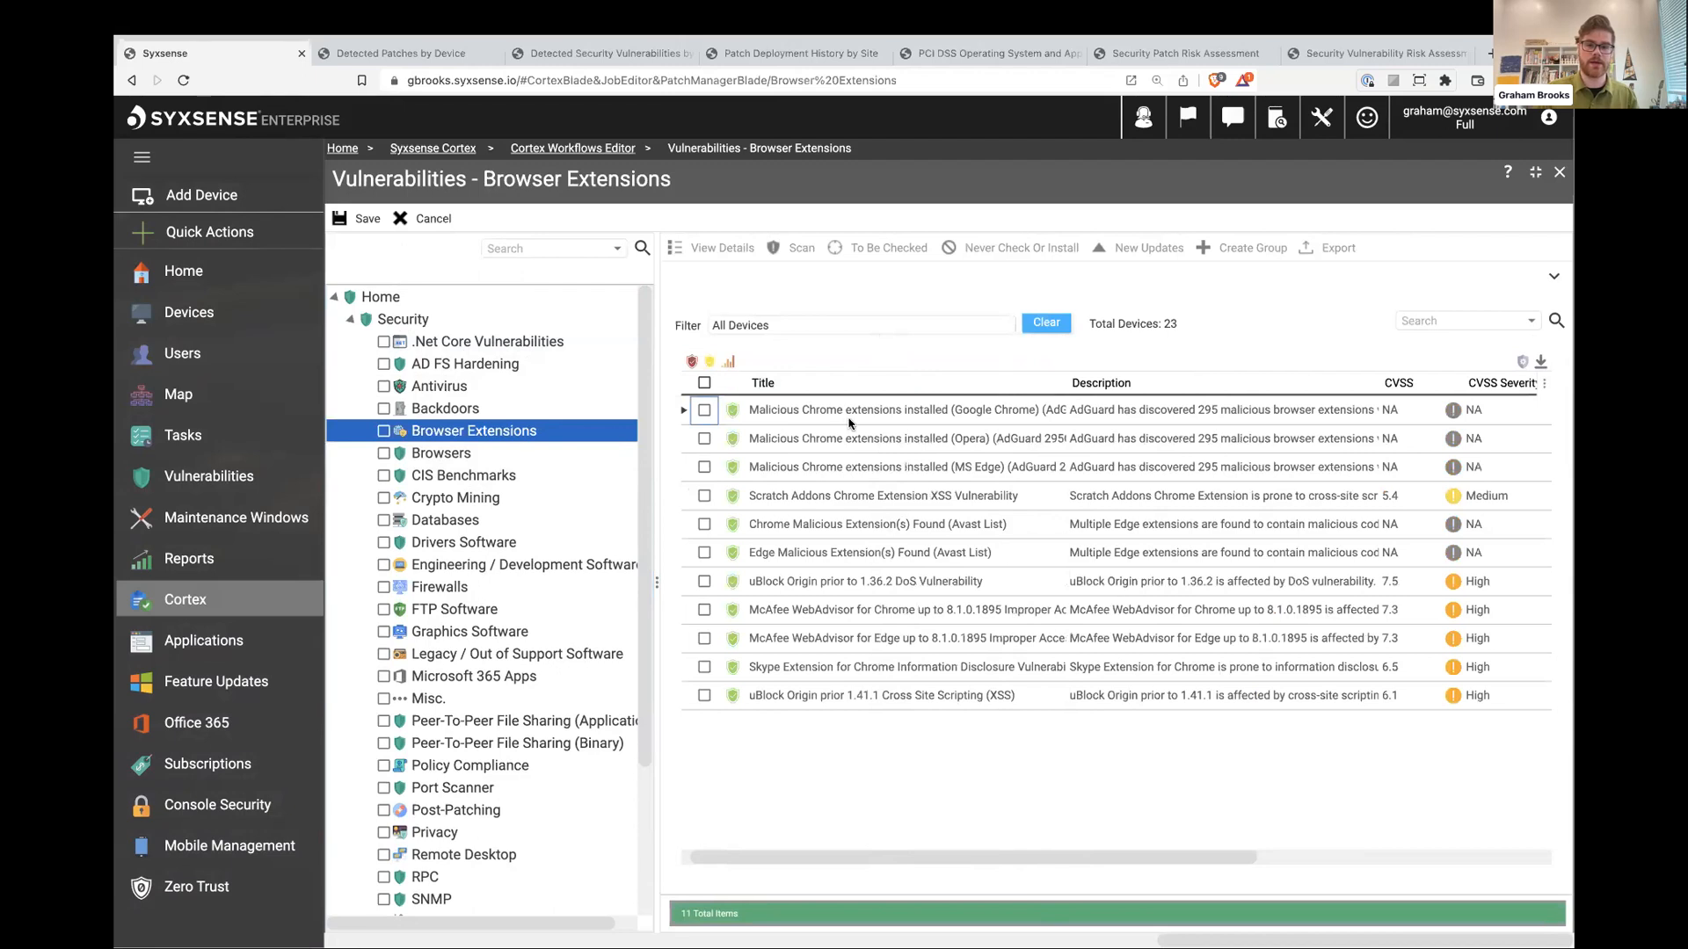
pyautogui.click(704, 410)
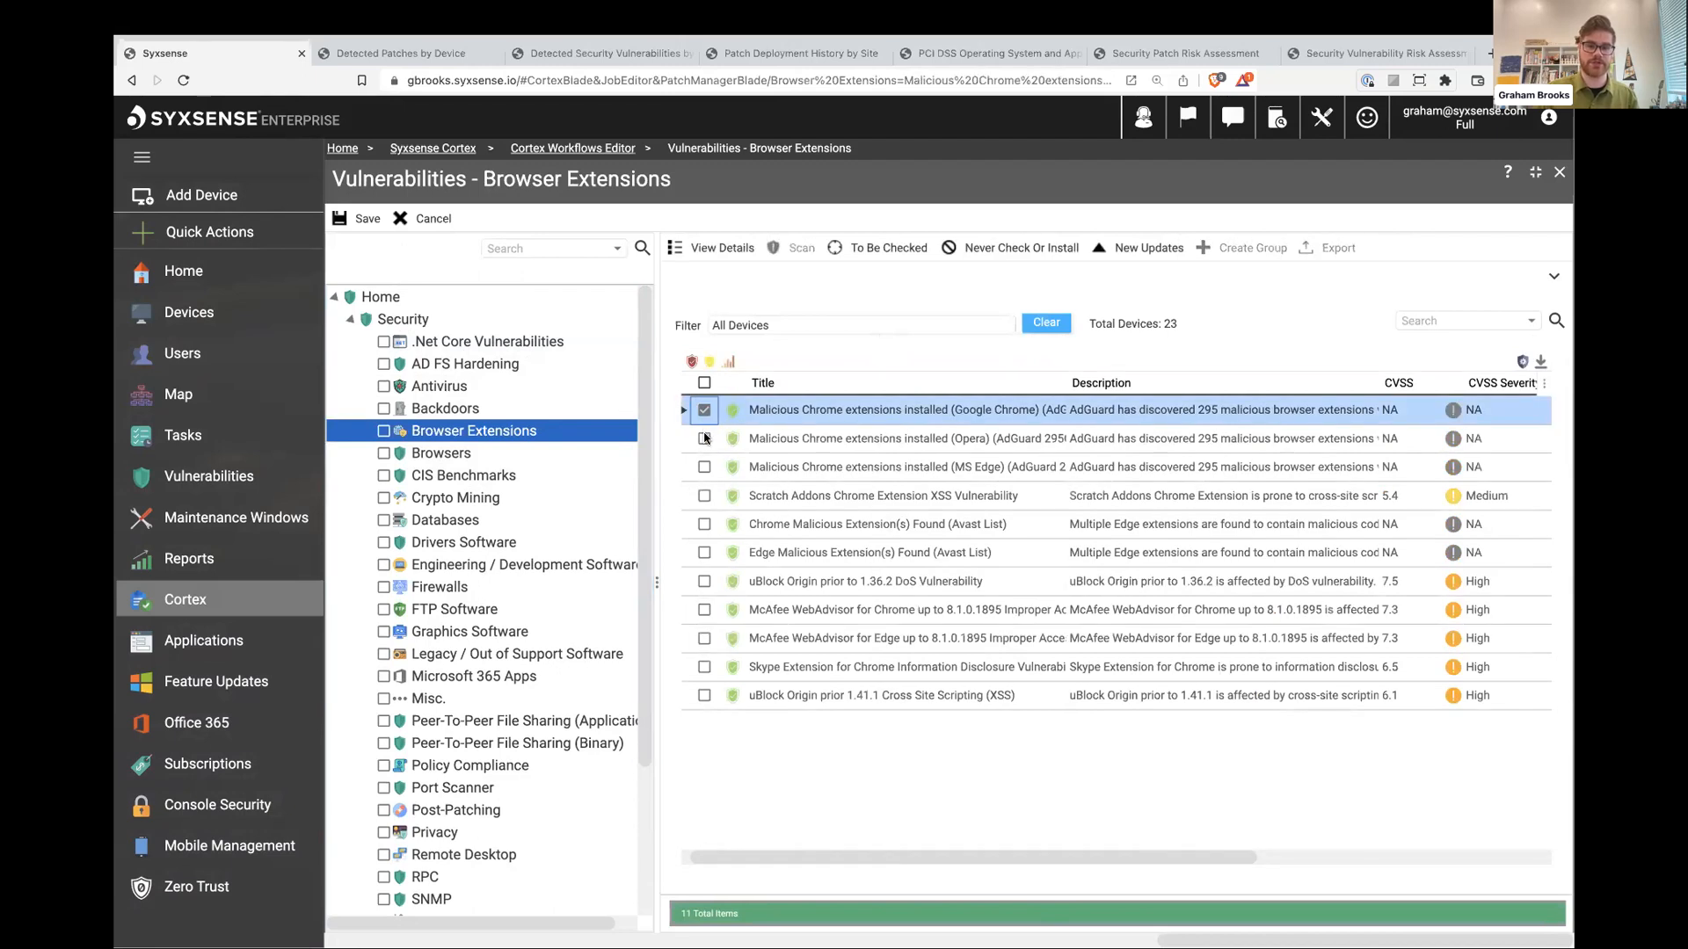
pyautogui.click(365, 218)
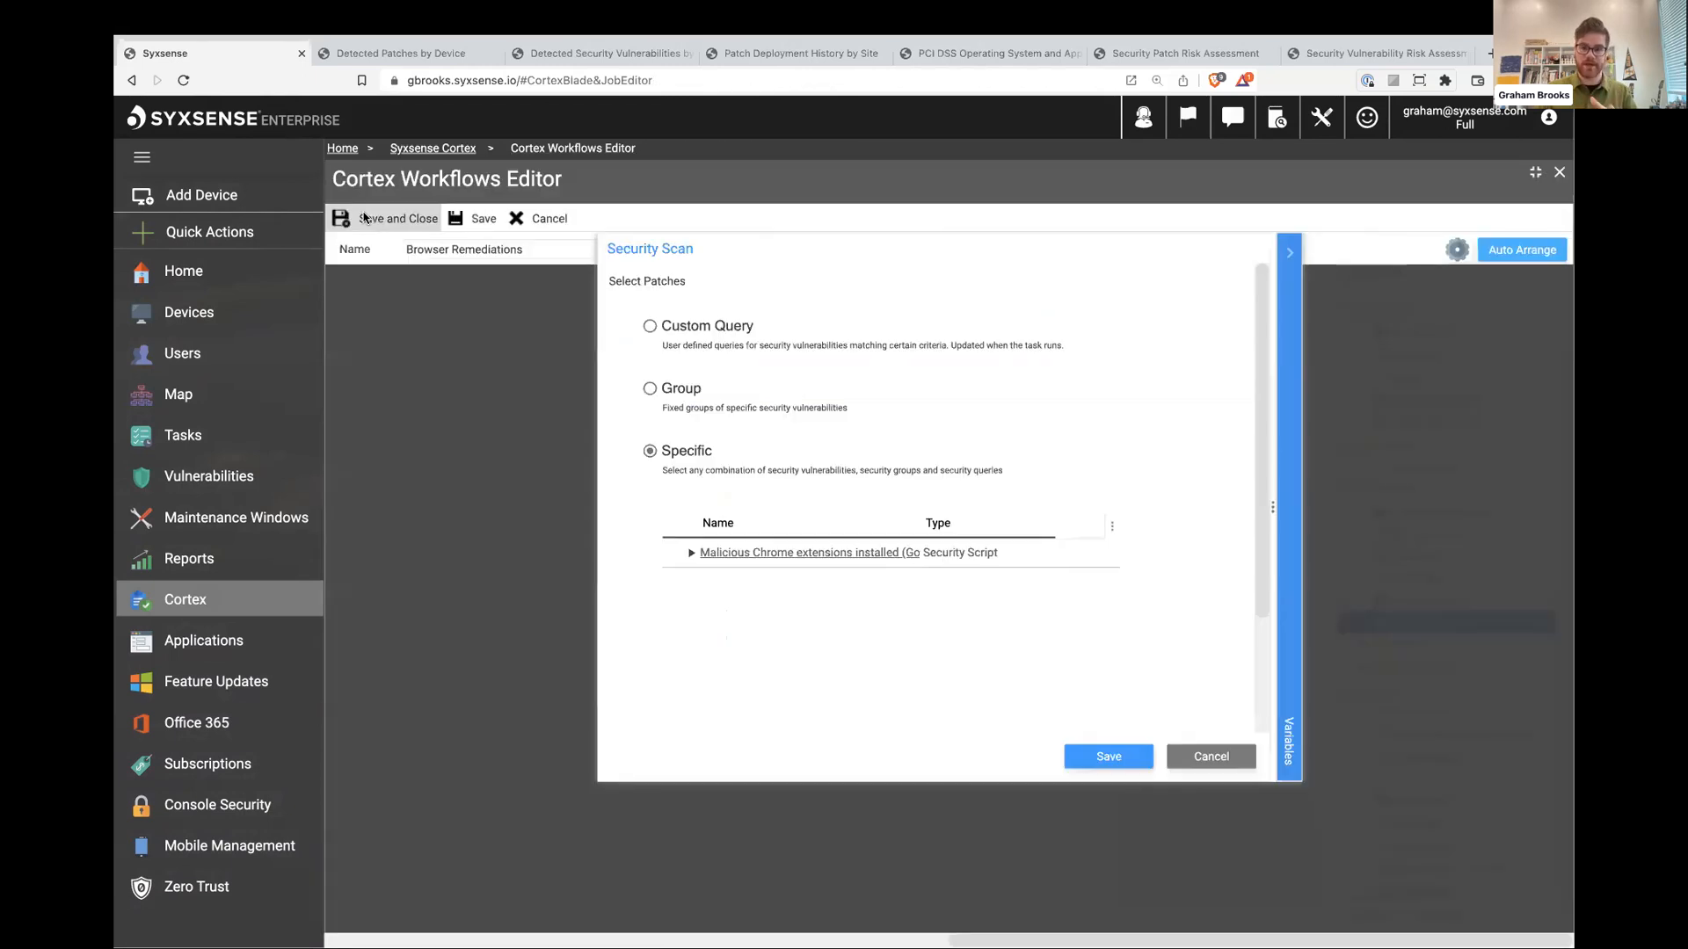
pyautogui.click(1112, 757)
# Add a Security Resolve node on the scan's detected output, set to resolve Malicious Chrome extensions installed (Google Chrome)
pyautogui.moveTo(1470, 600); pyautogui.dragTo(914, 567)
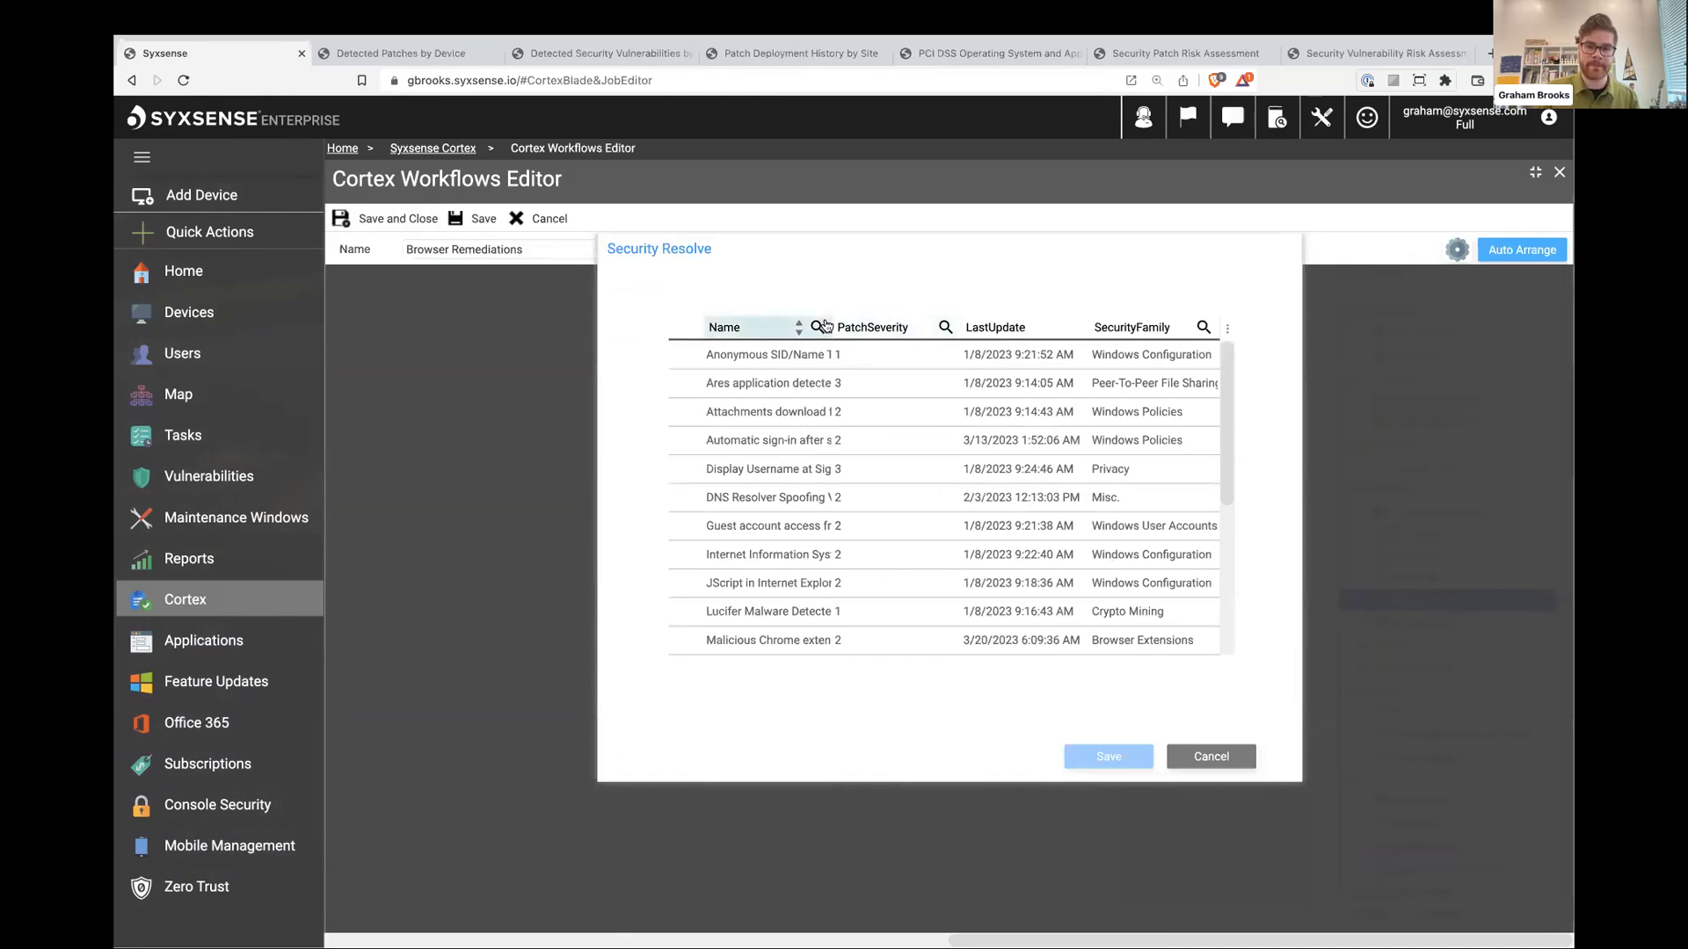
pyautogui.moveTo(822, 328); pyautogui.dragTo(1030, 334)
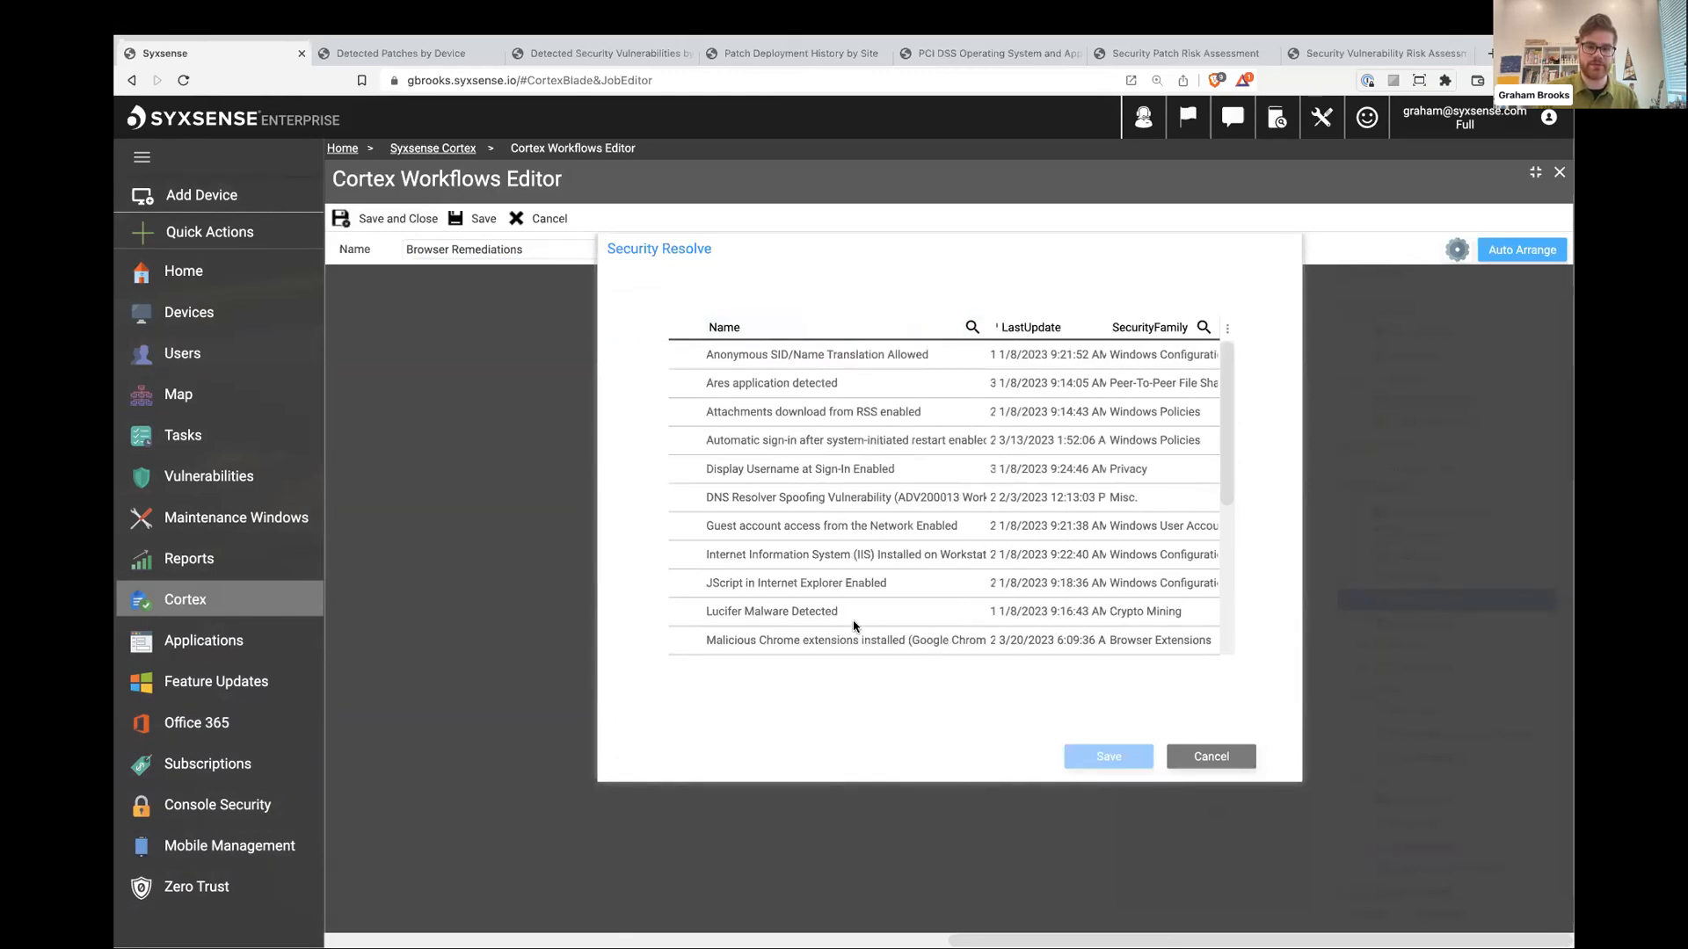
pyautogui.click(851, 642)
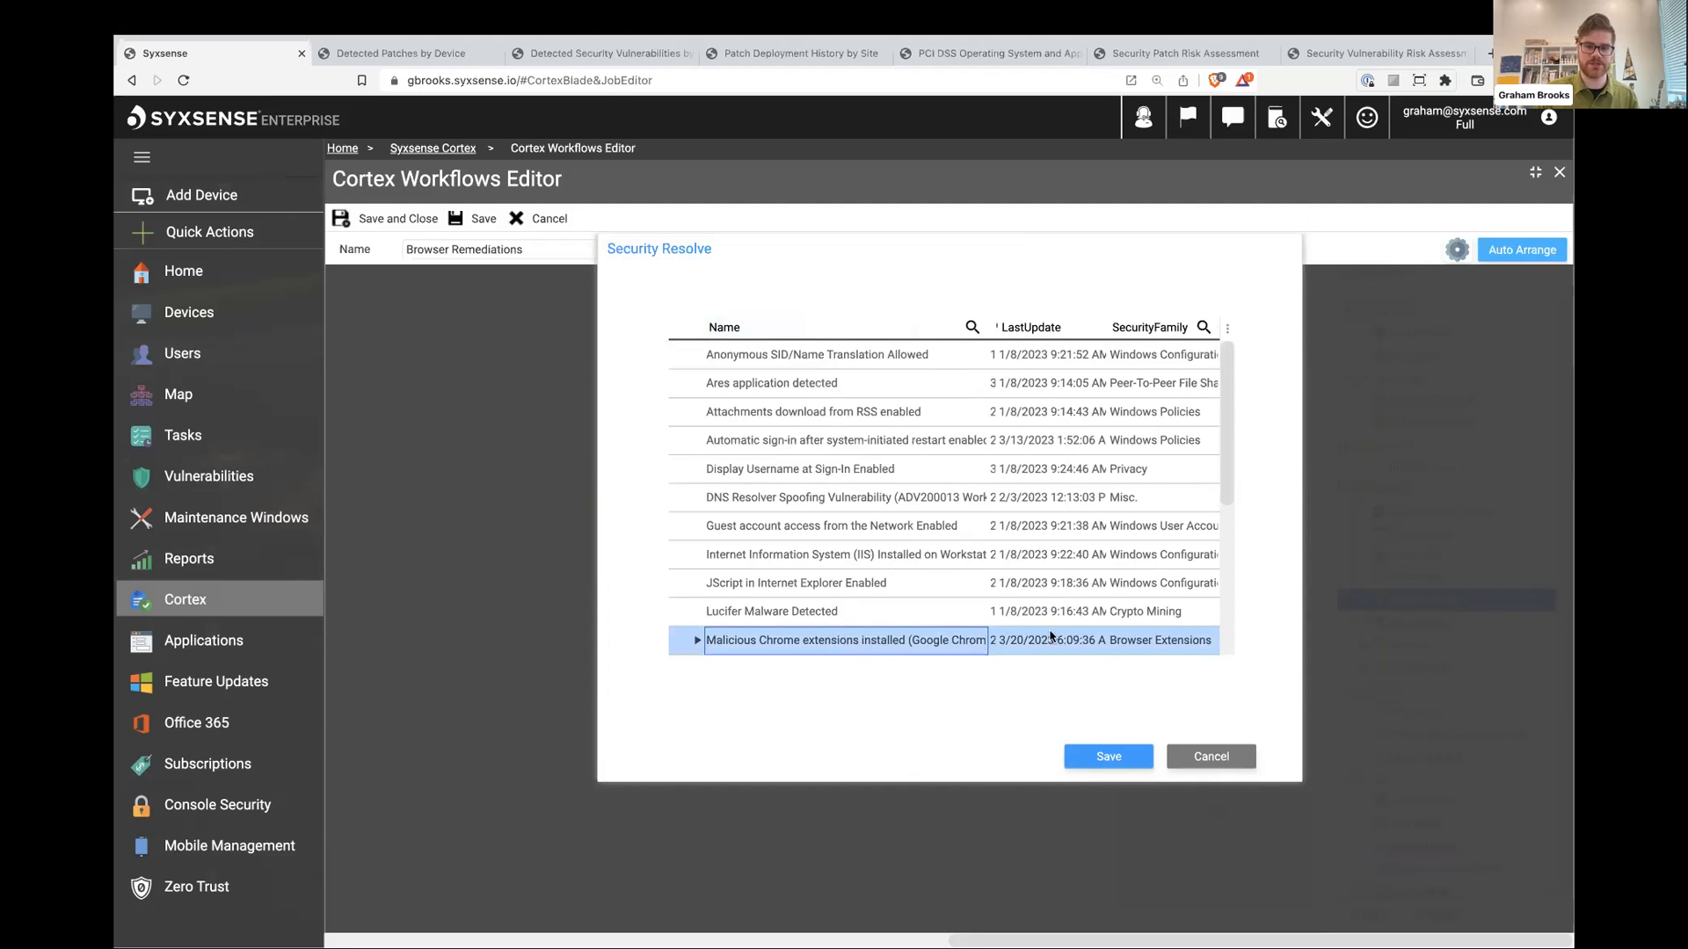
pyautogui.click(1120, 758)
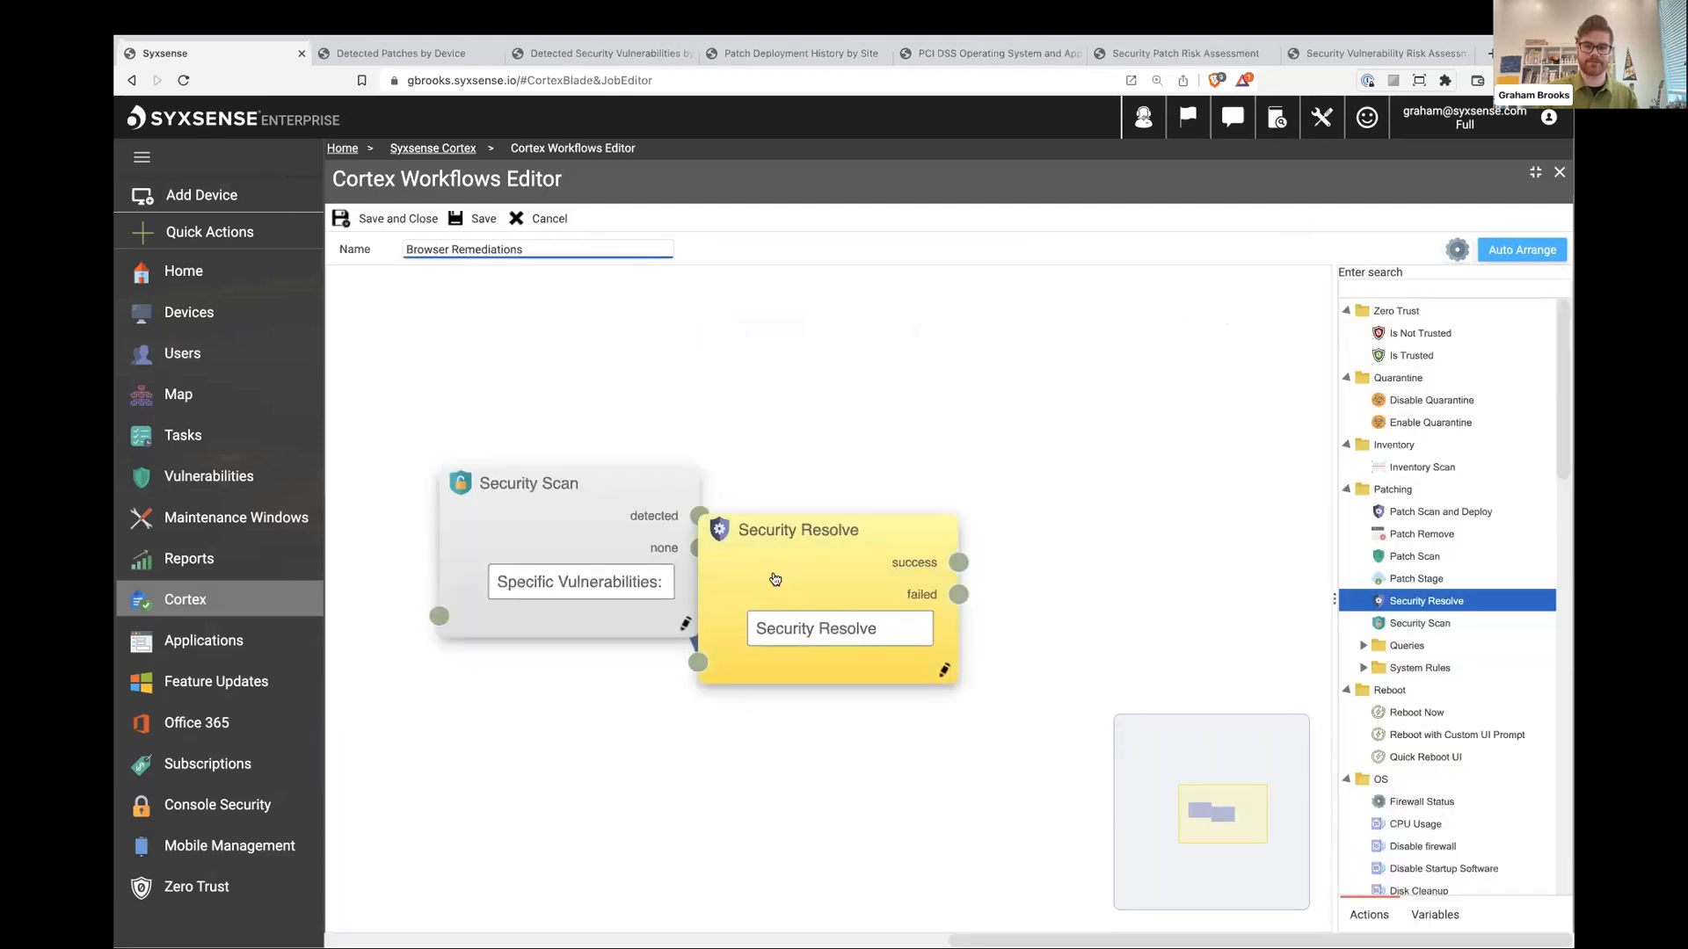
# Place the Security Resolve node level with the Security Scan node without overlap, and save and close the workflow
pyautogui.moveTo(775, 580); pyautogui.dragTo(834, 537)
pyautogui.click(525, 368)
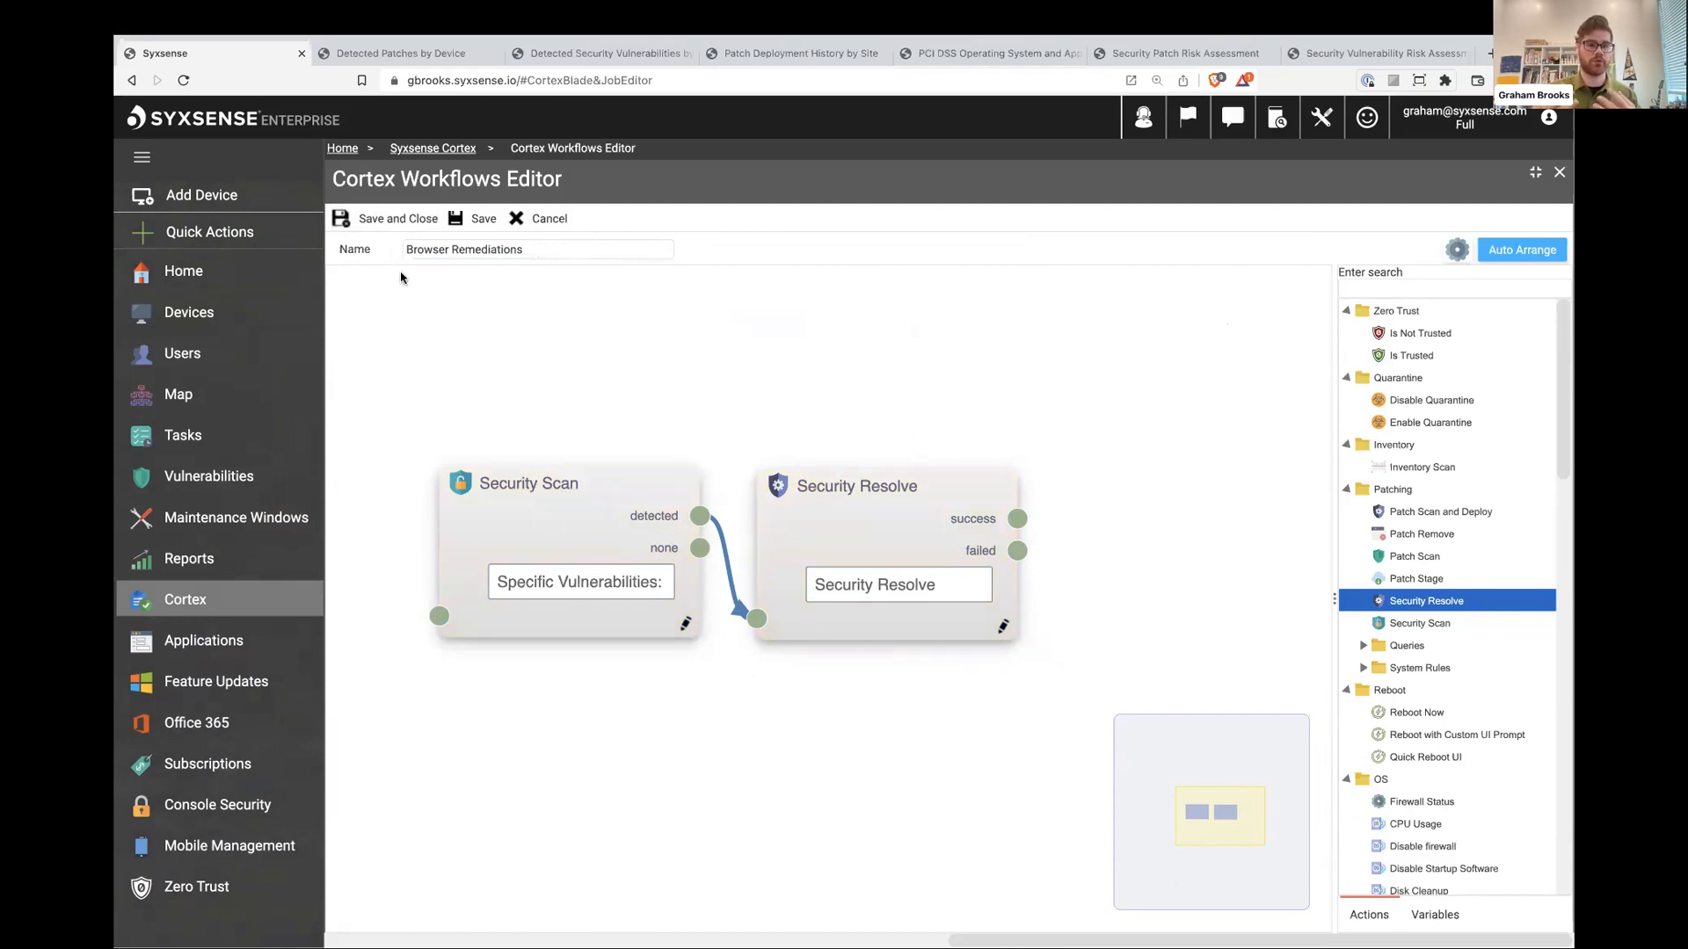
pyautogui.click(392, 211)
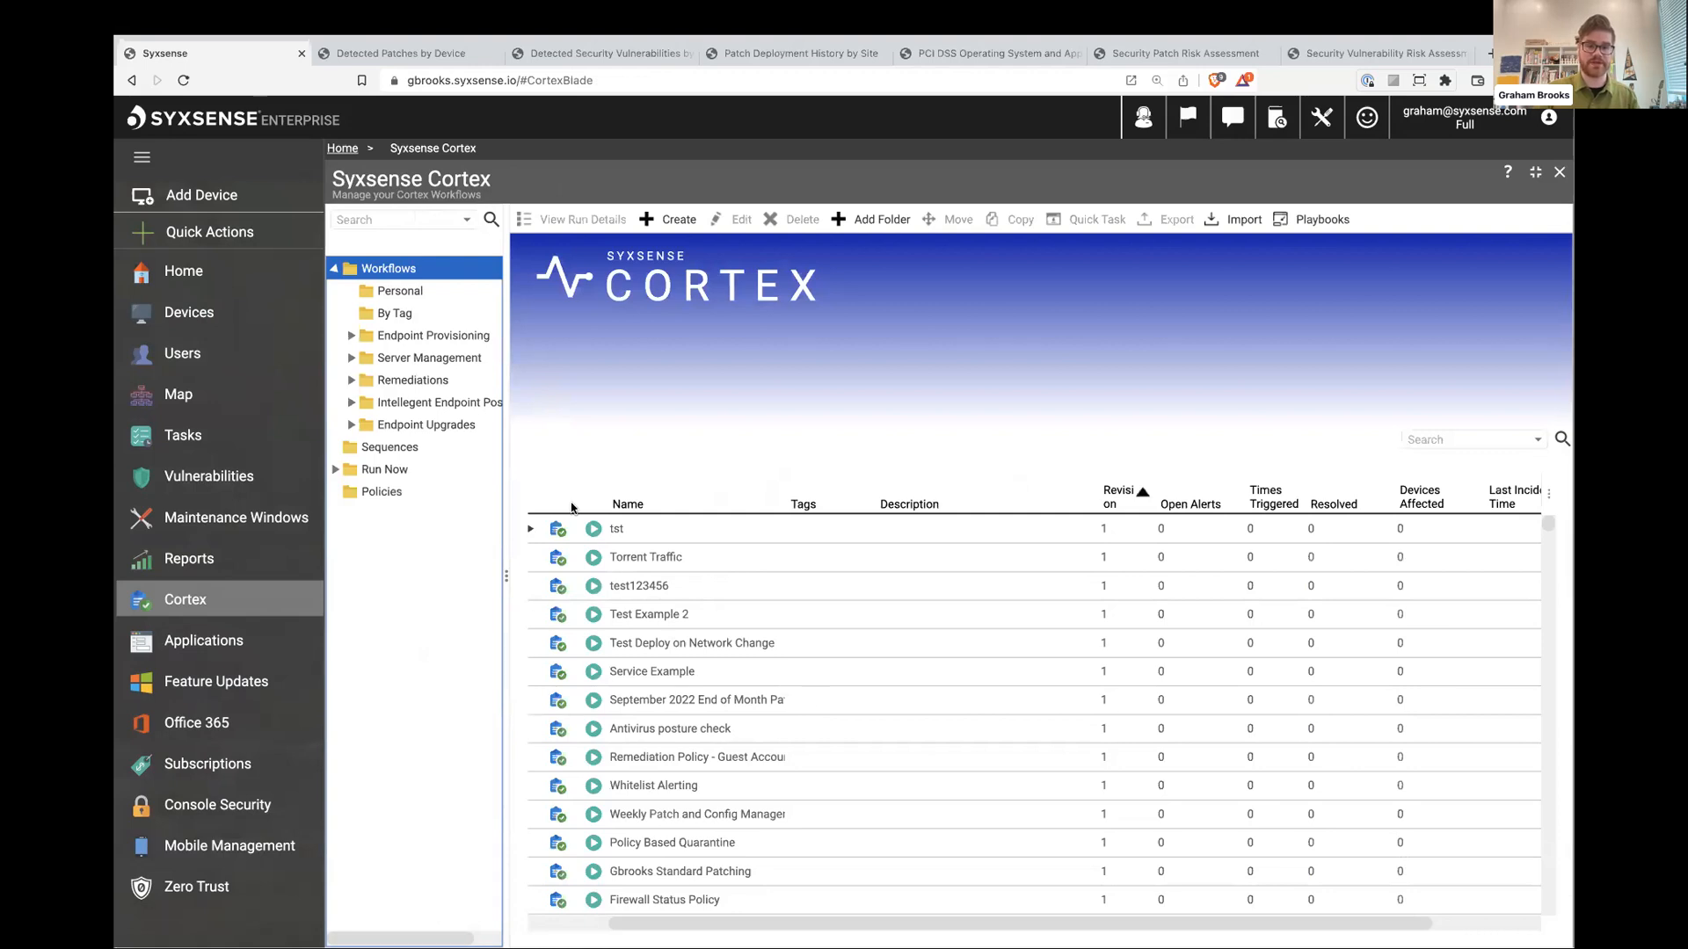
# Search all Cortex workflows for "browser" and open the Browser Remediations workflow
pyautogui.click(435, 403)
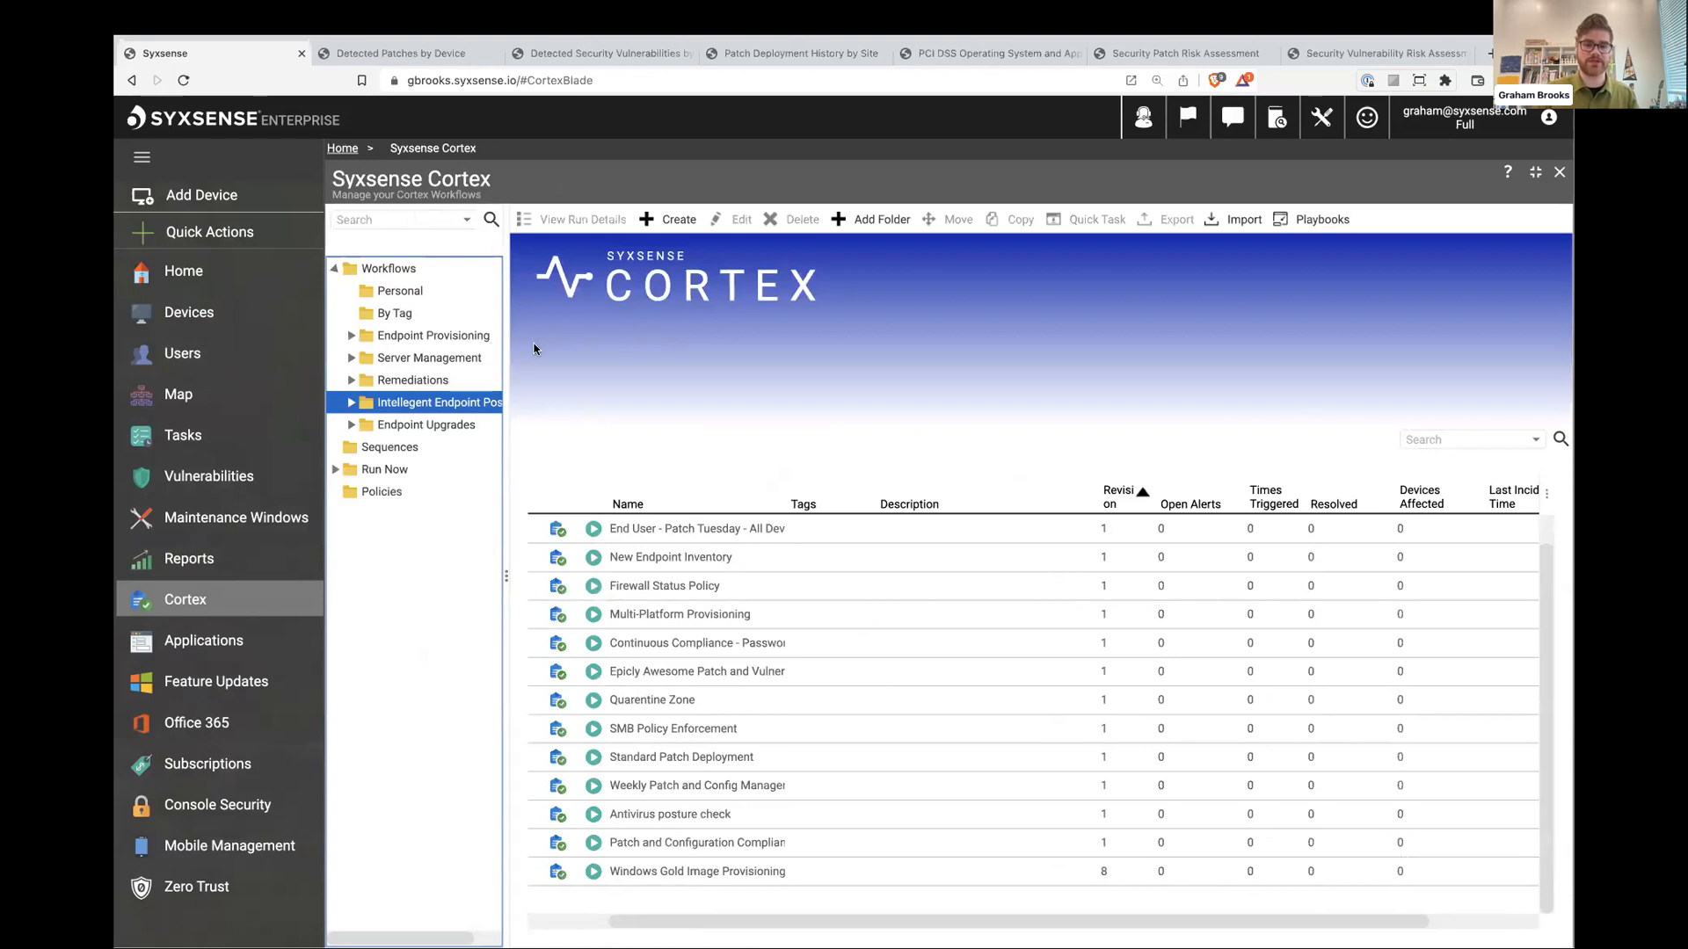
pyautogui.click(403, 269)
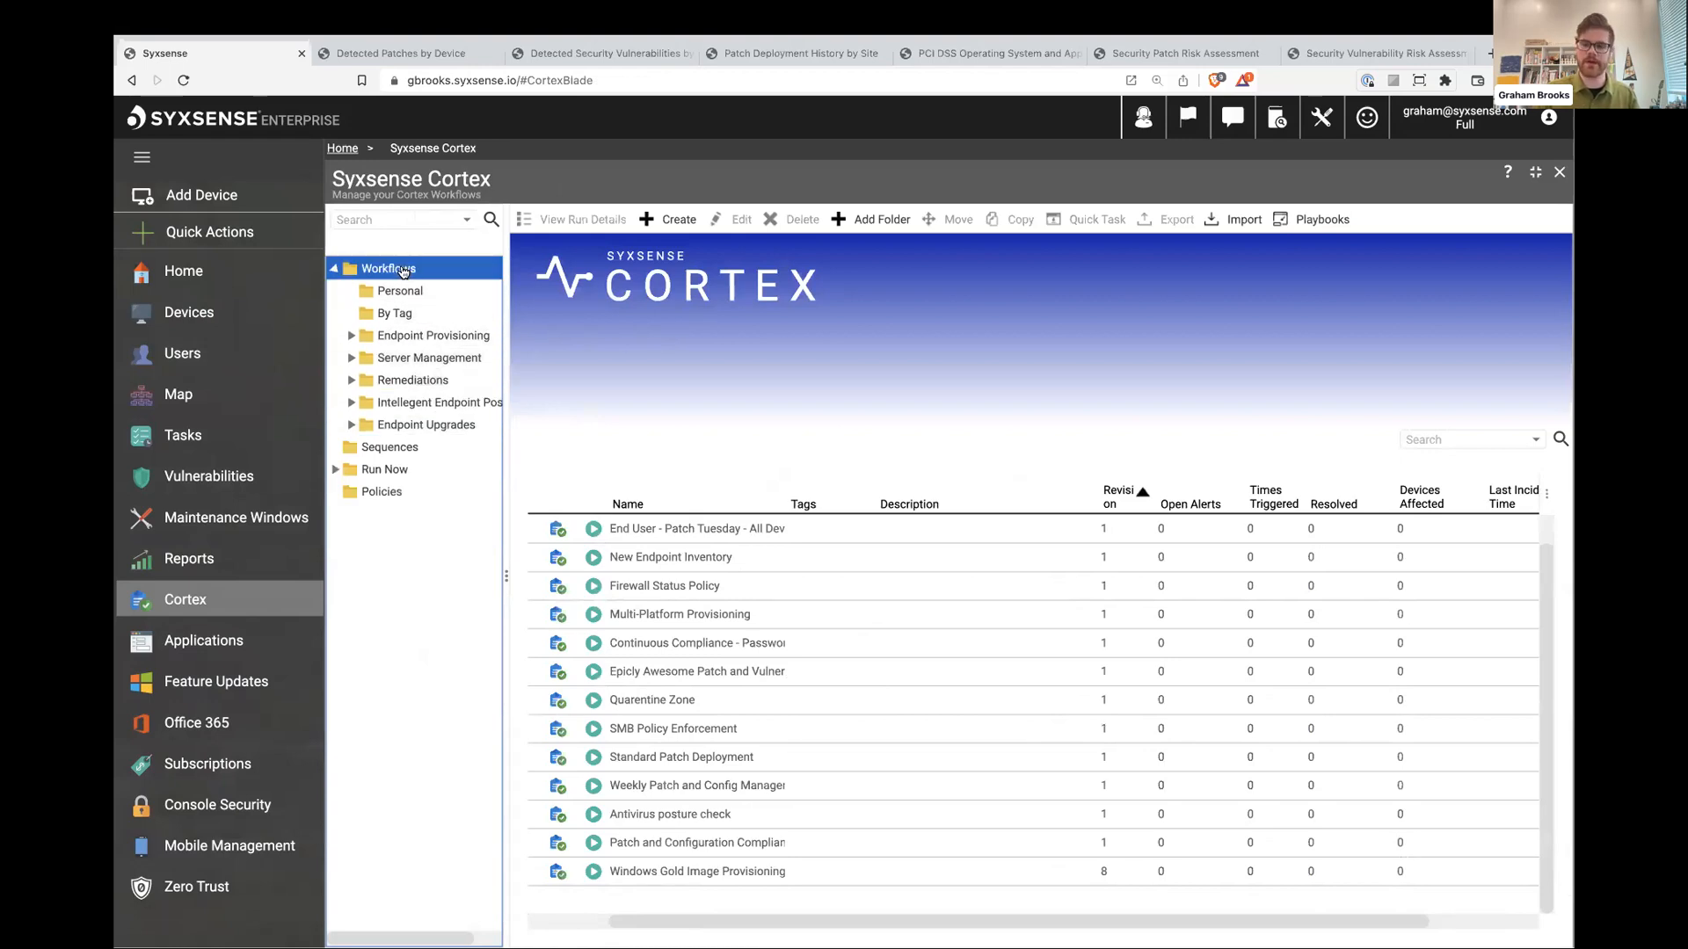
pyautogui.click(1452, 436)
pyautogui.write('browser')
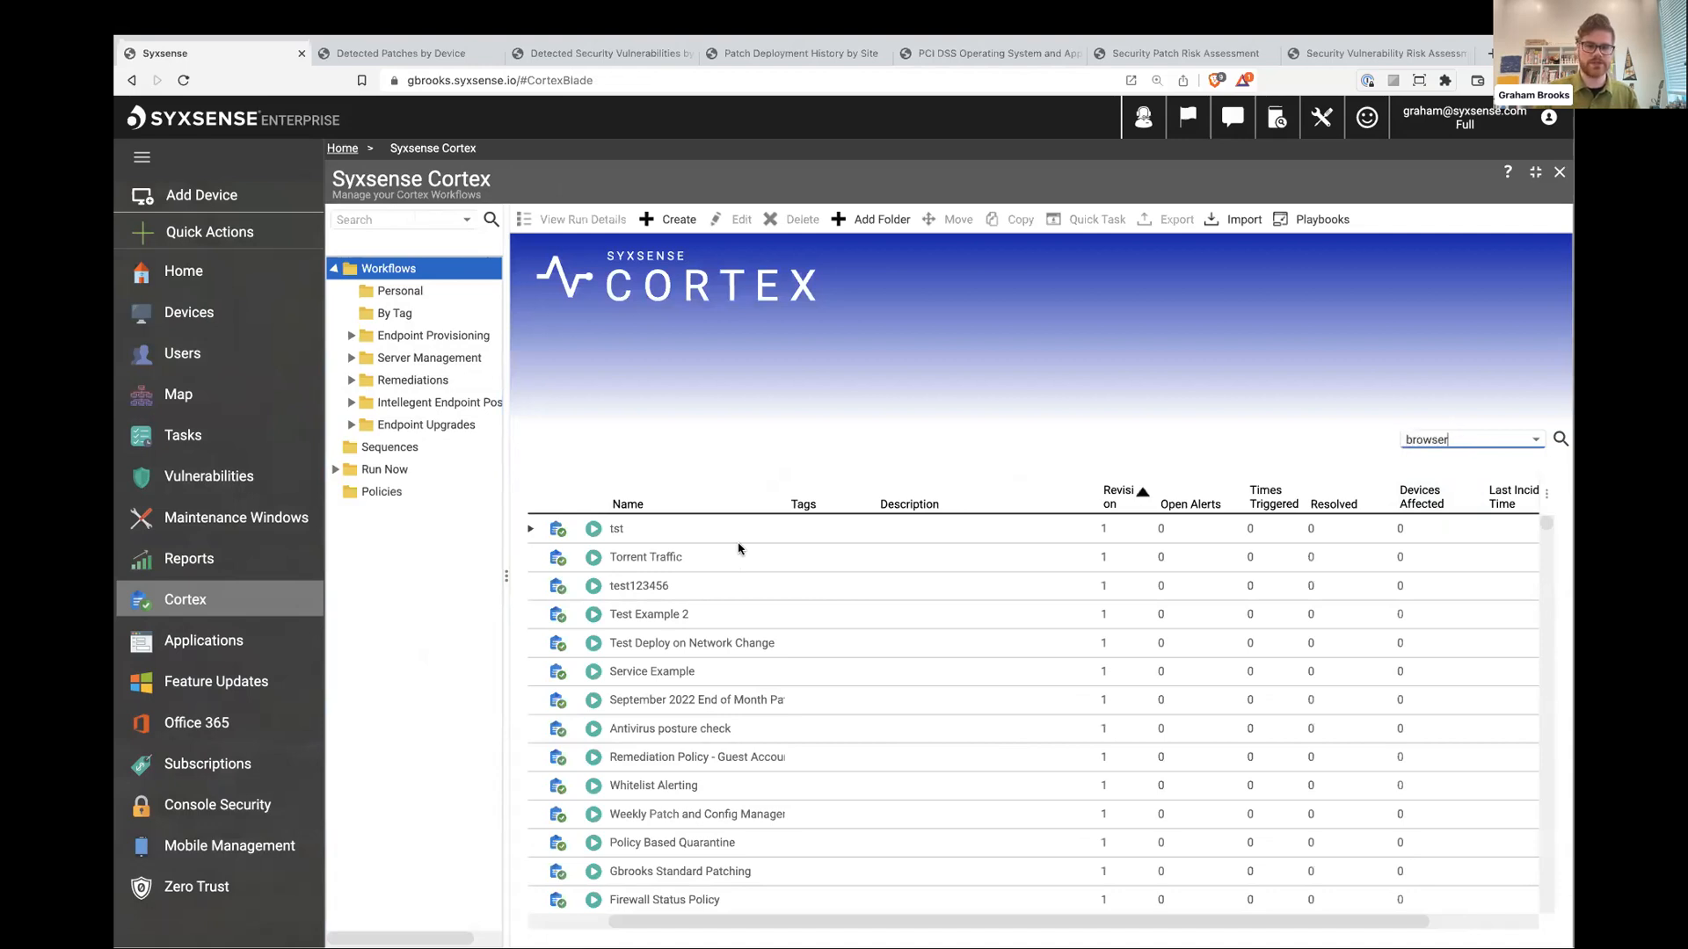
pyautogui.press('Return')
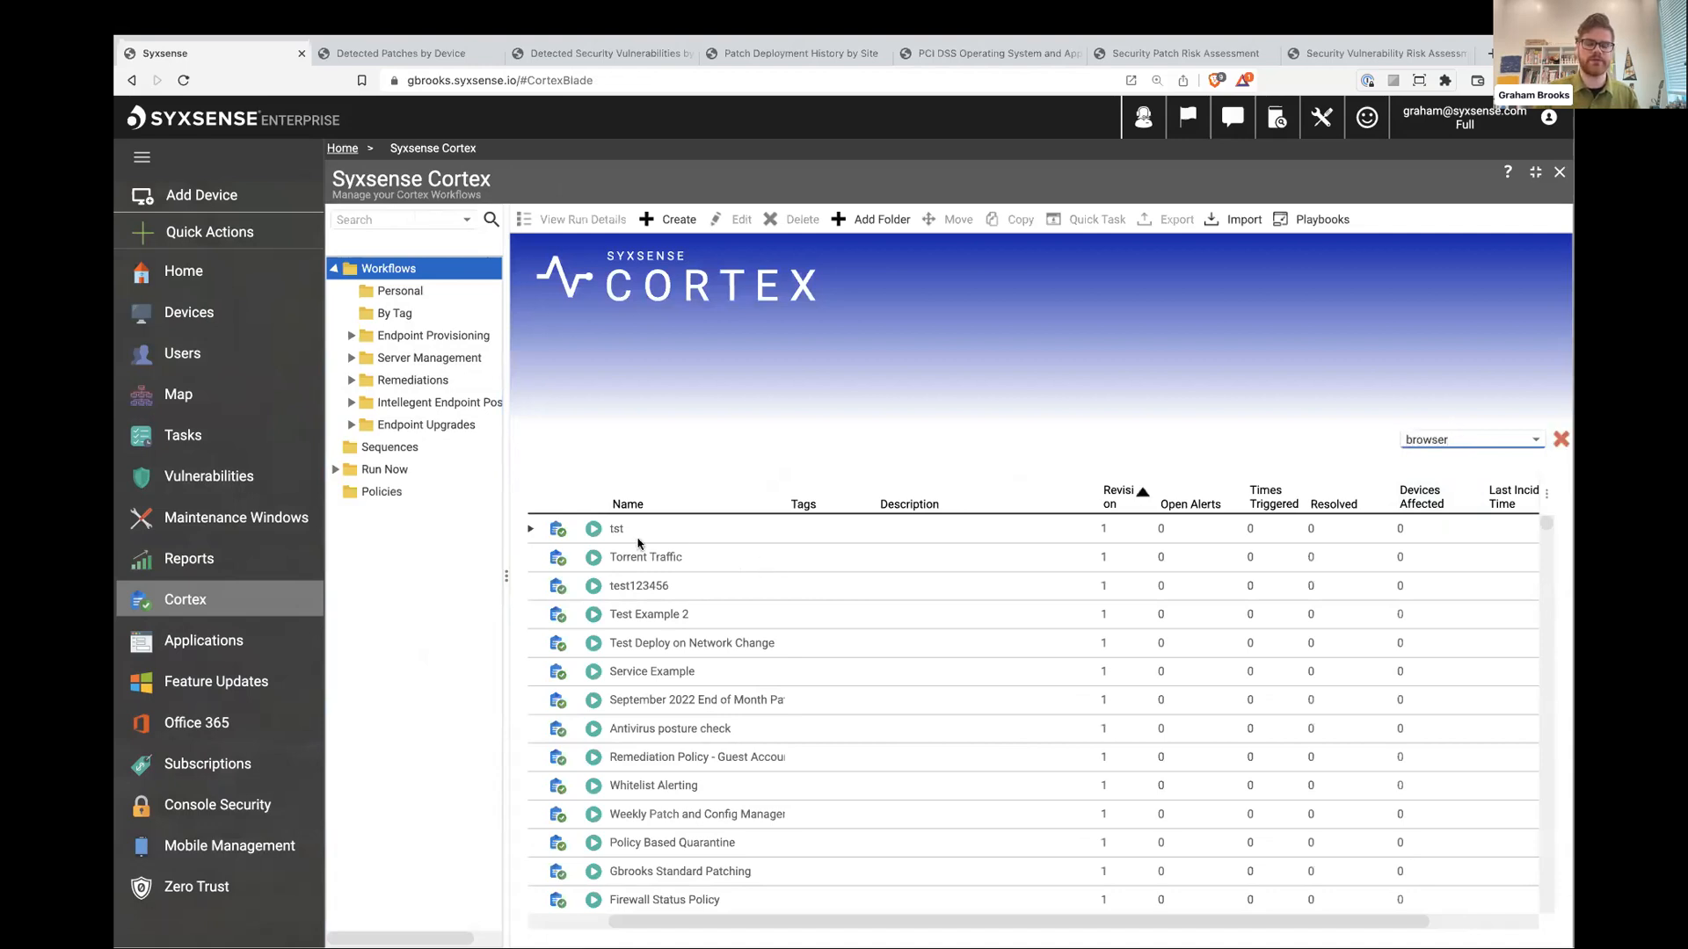
pyautogui.click(668, 559)
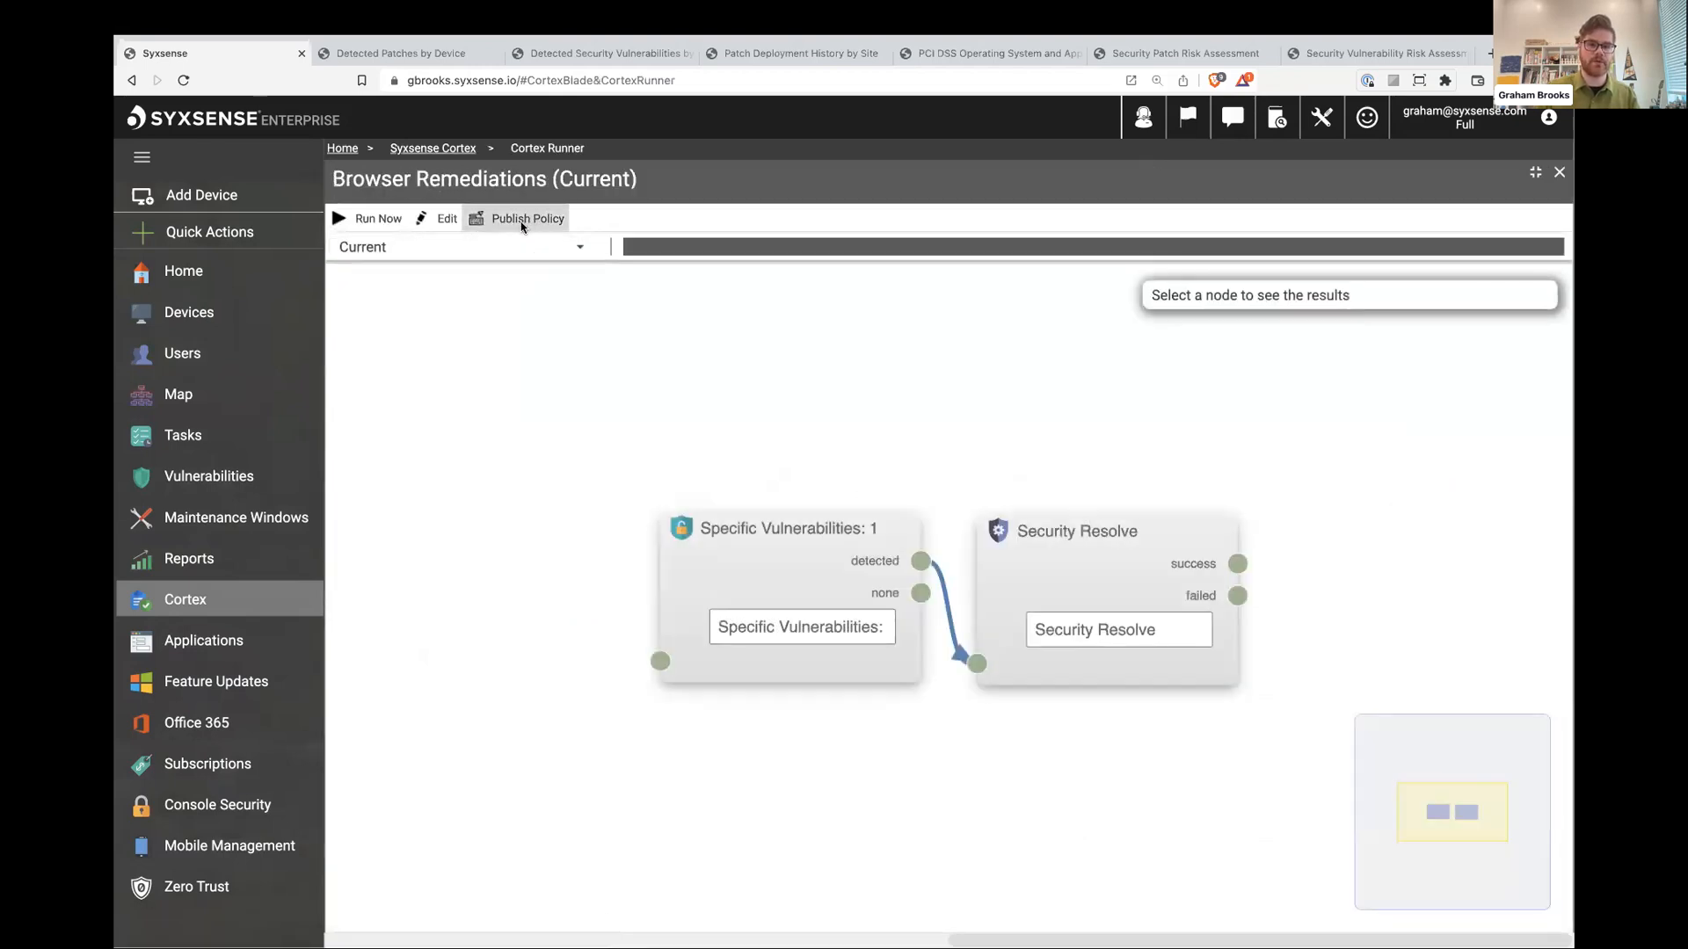
# Start publishing the Browser Remediations workflow as a policy with its recurrence trigger set to Interval
pyautogui.click(534, 219)
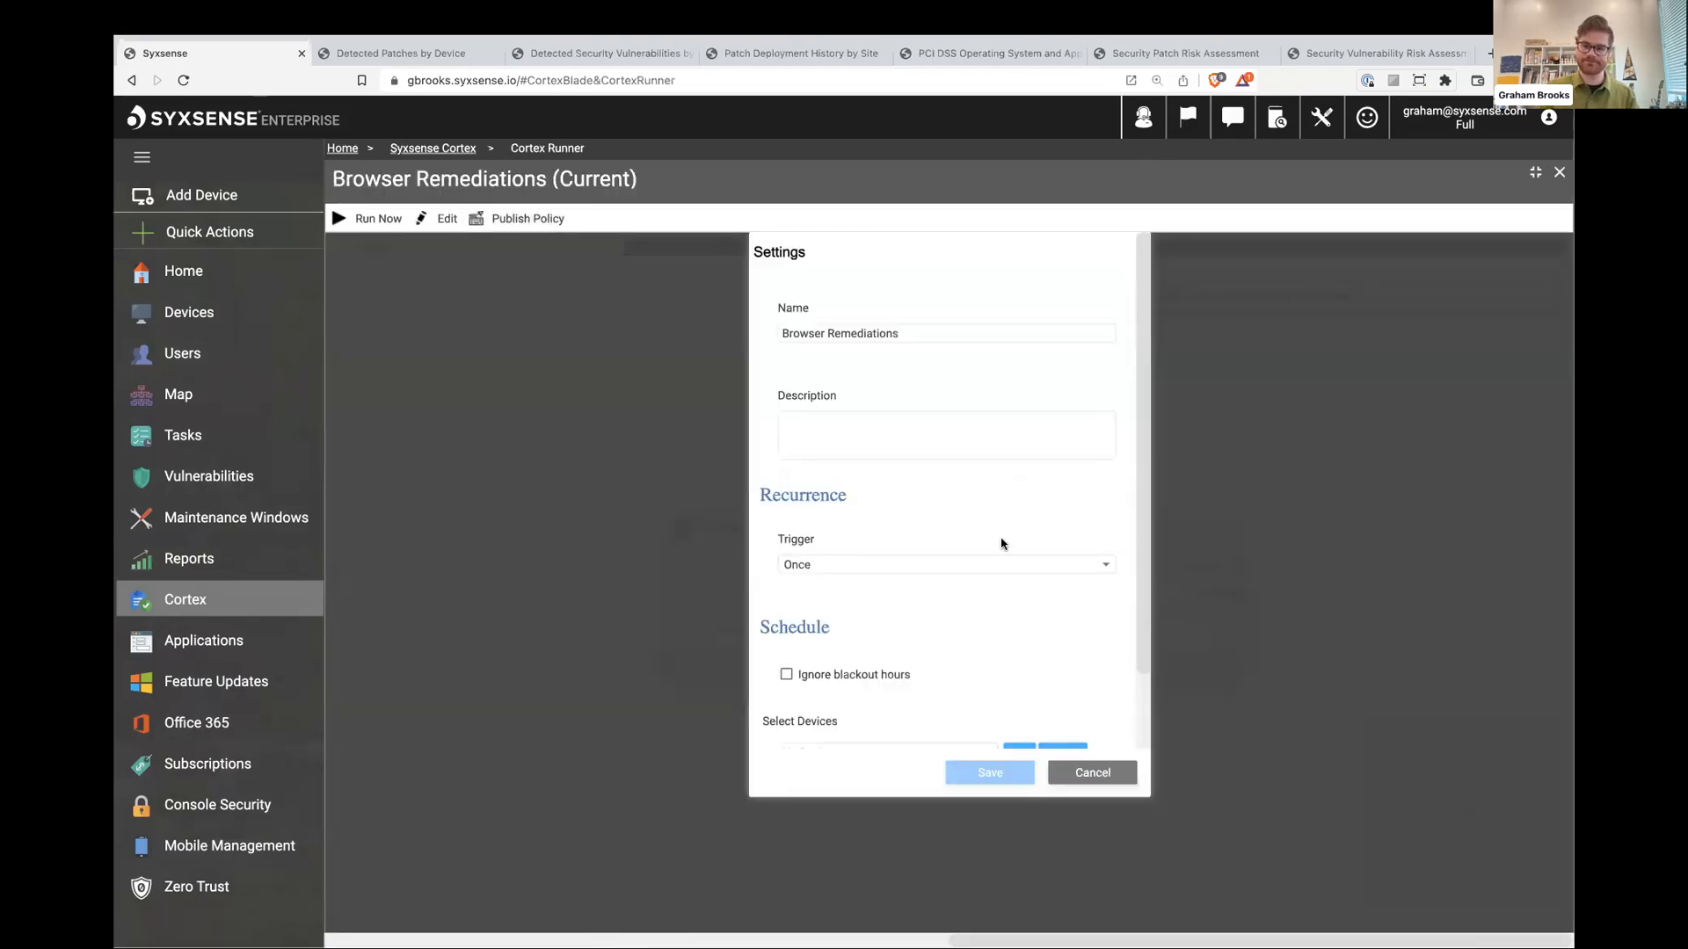
pyautogui.click(1002, 564)
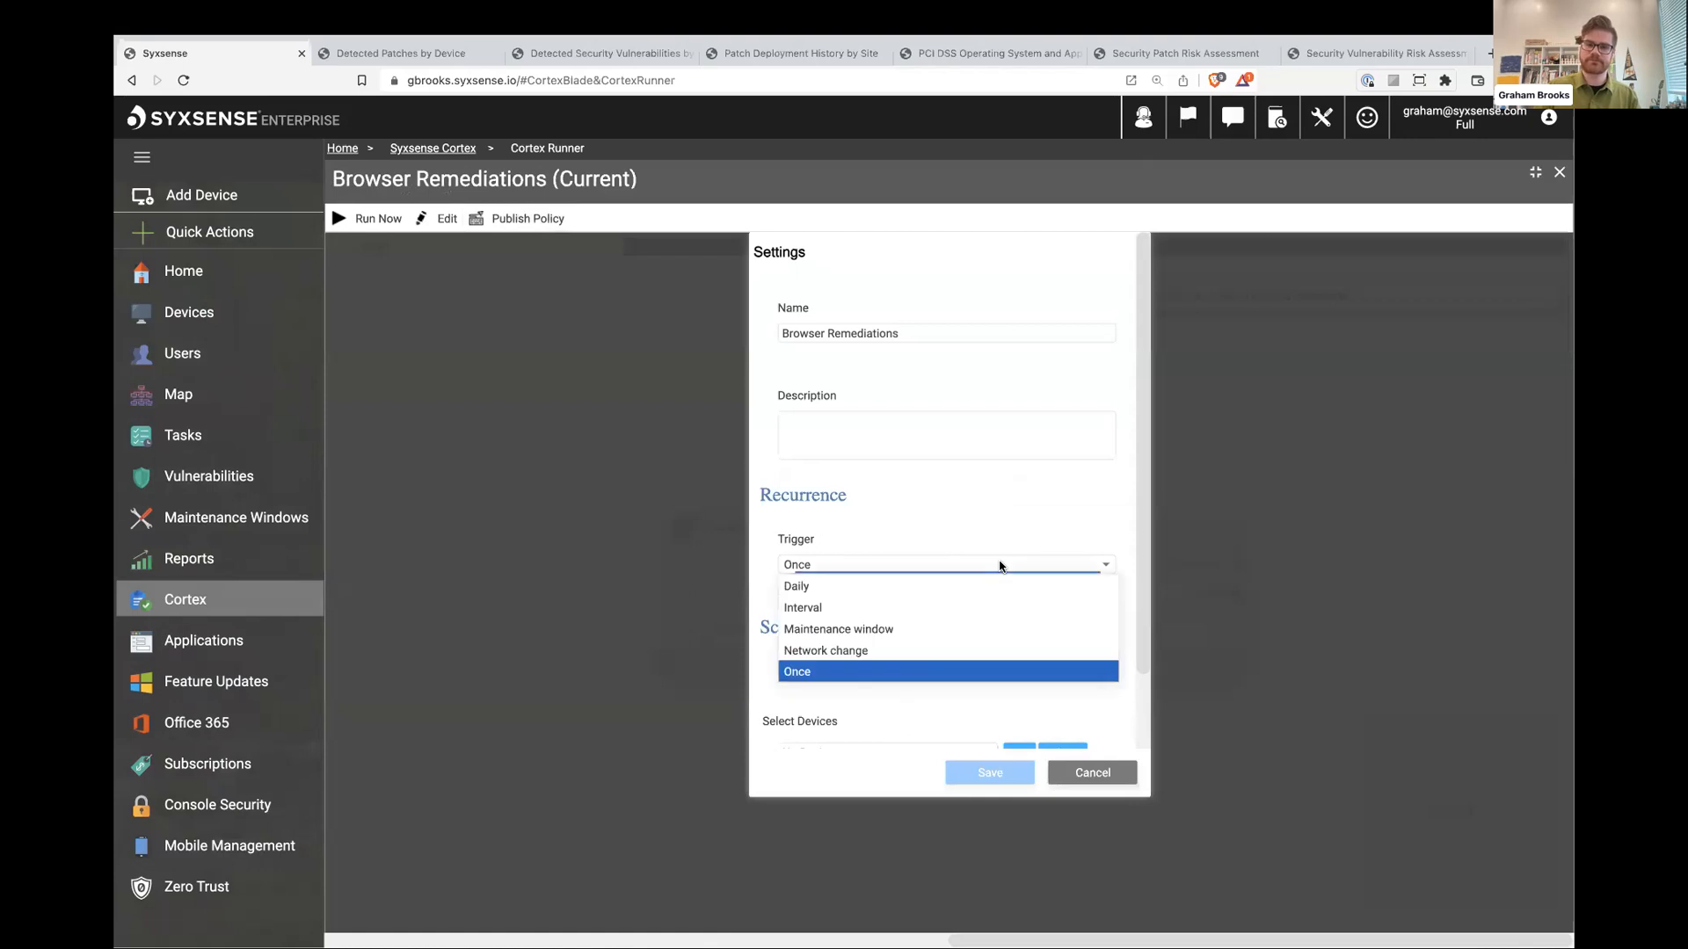
pyautogui.click(899, 606)
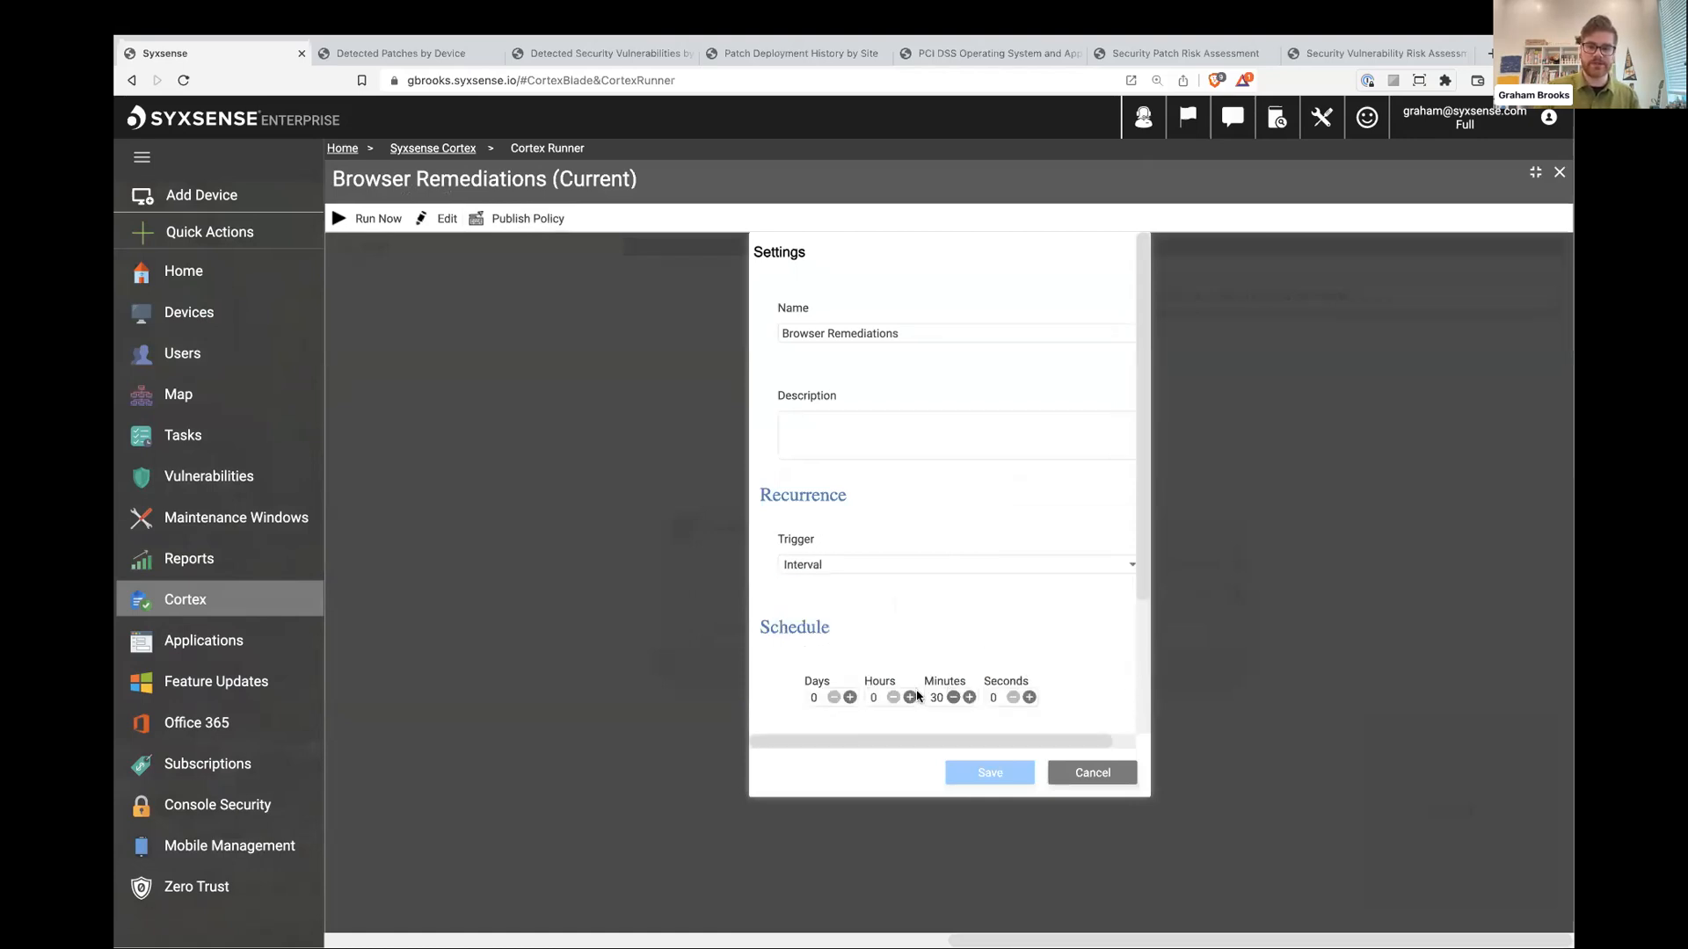
# Target the policy at the Cust-A-Office-B site under Customers > Cust-A and save the device selection
pyautogui.scroll(-1, 998, 633)
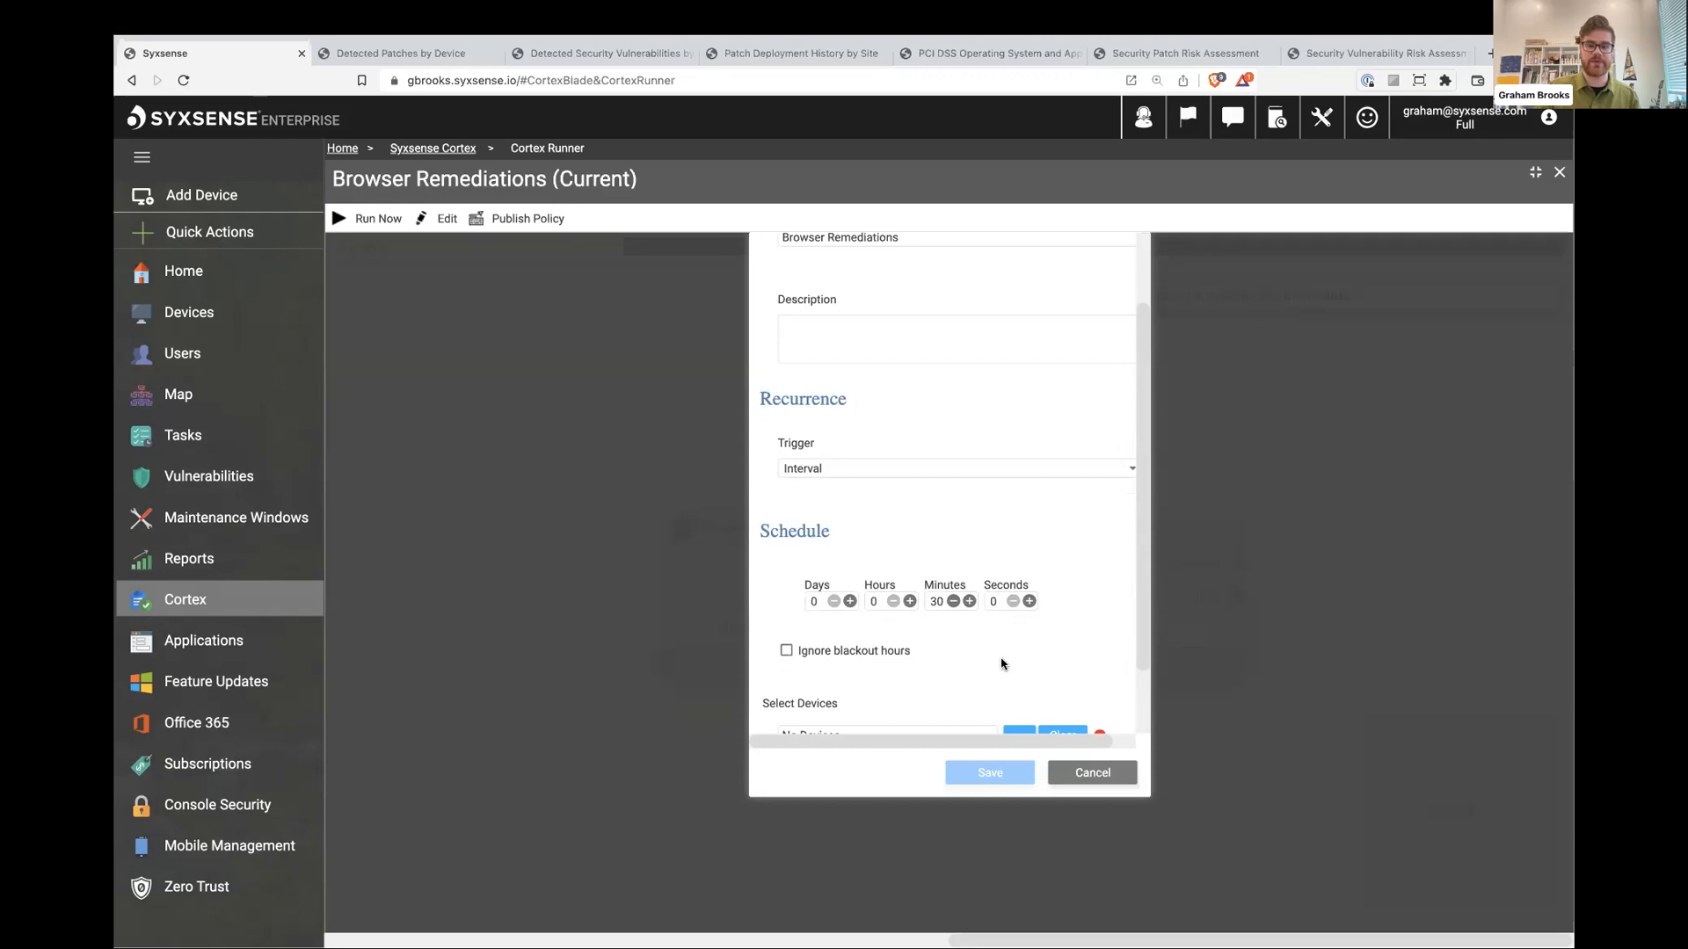
pyautogui.scroll(-1, 1005, 663)
pyautogui.click(1019, 652)
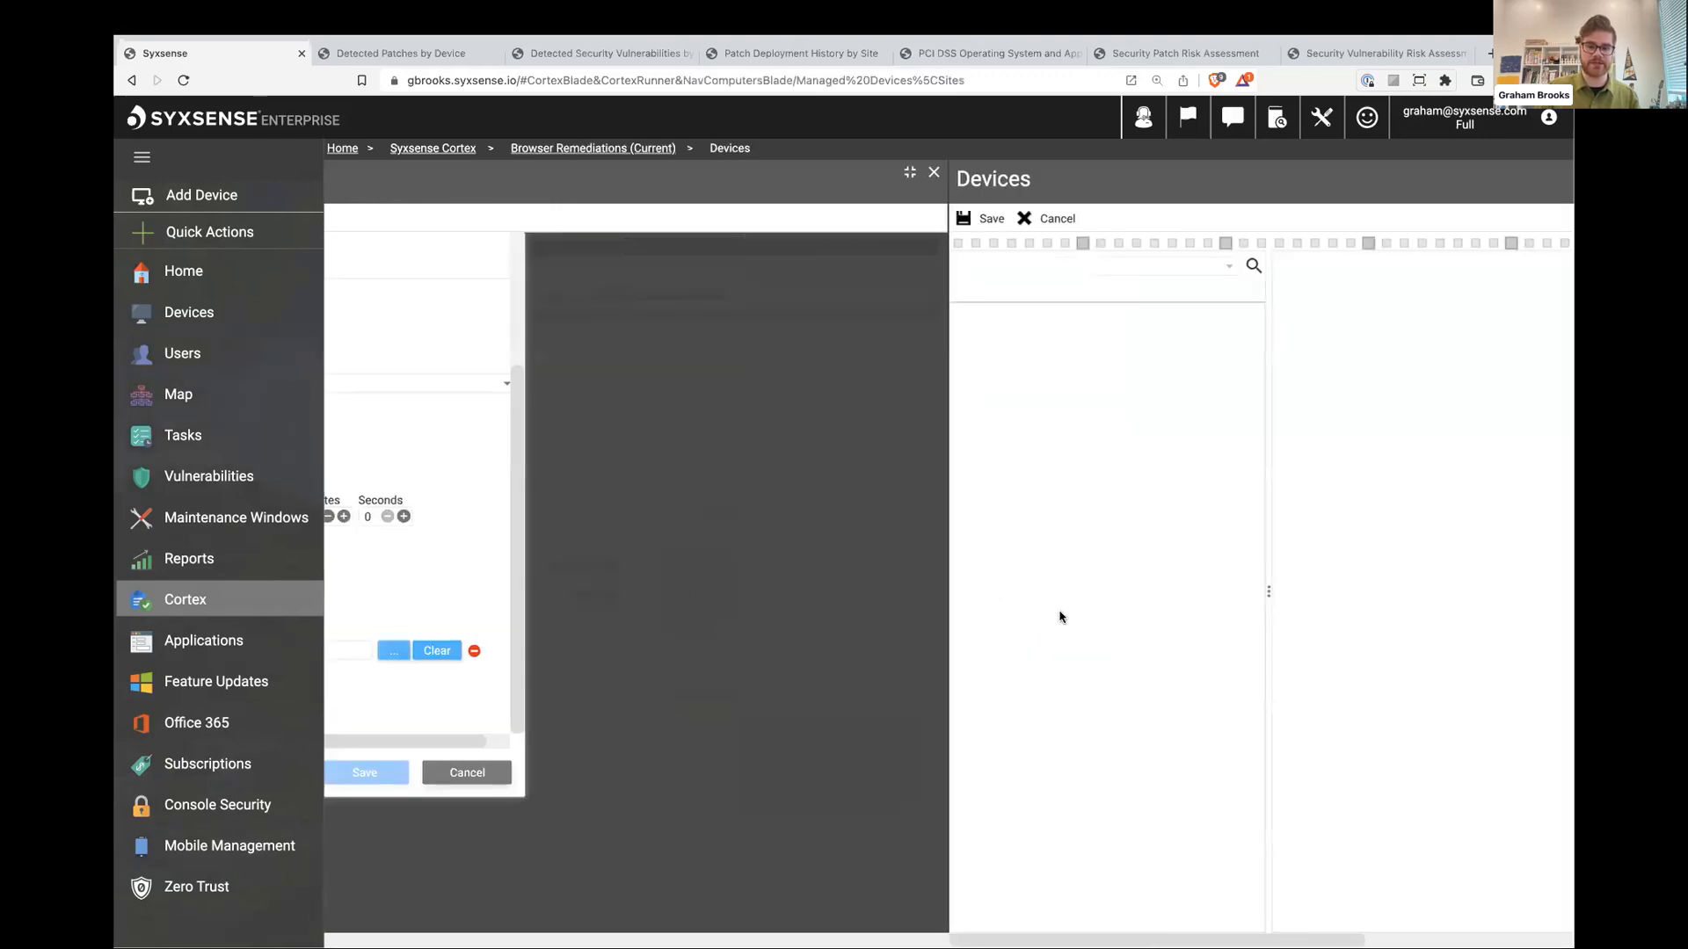
pyautogui.click(366, 364)
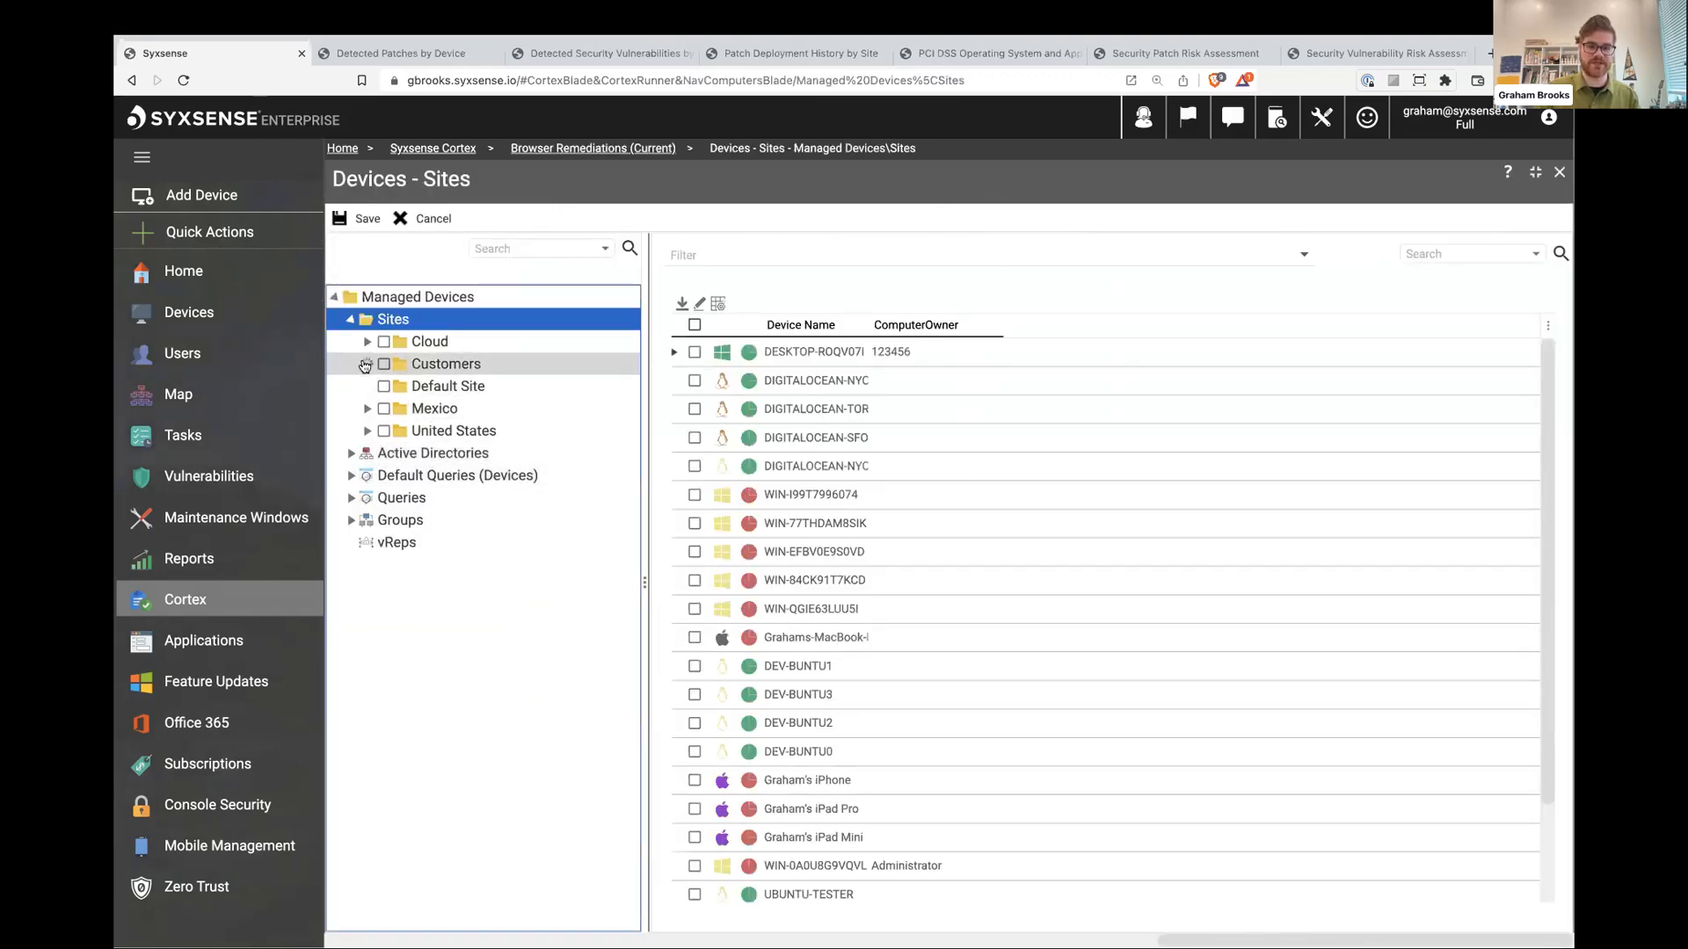
pyautogui.click(383, 387)
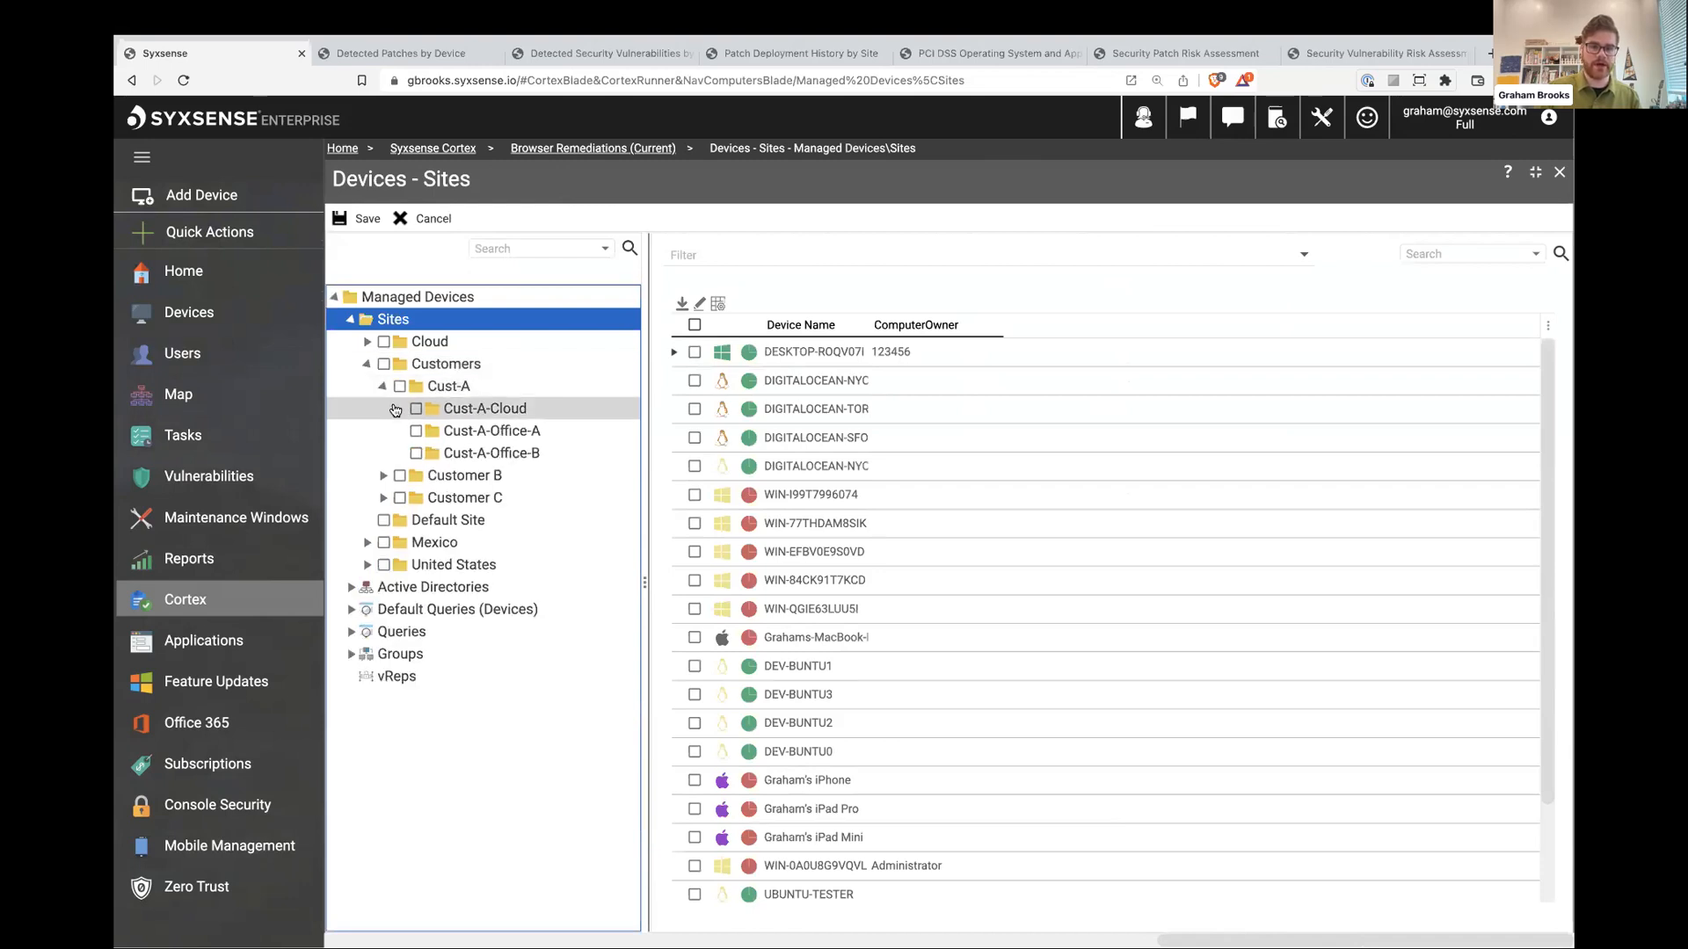
pyautogui.click(462, 439)
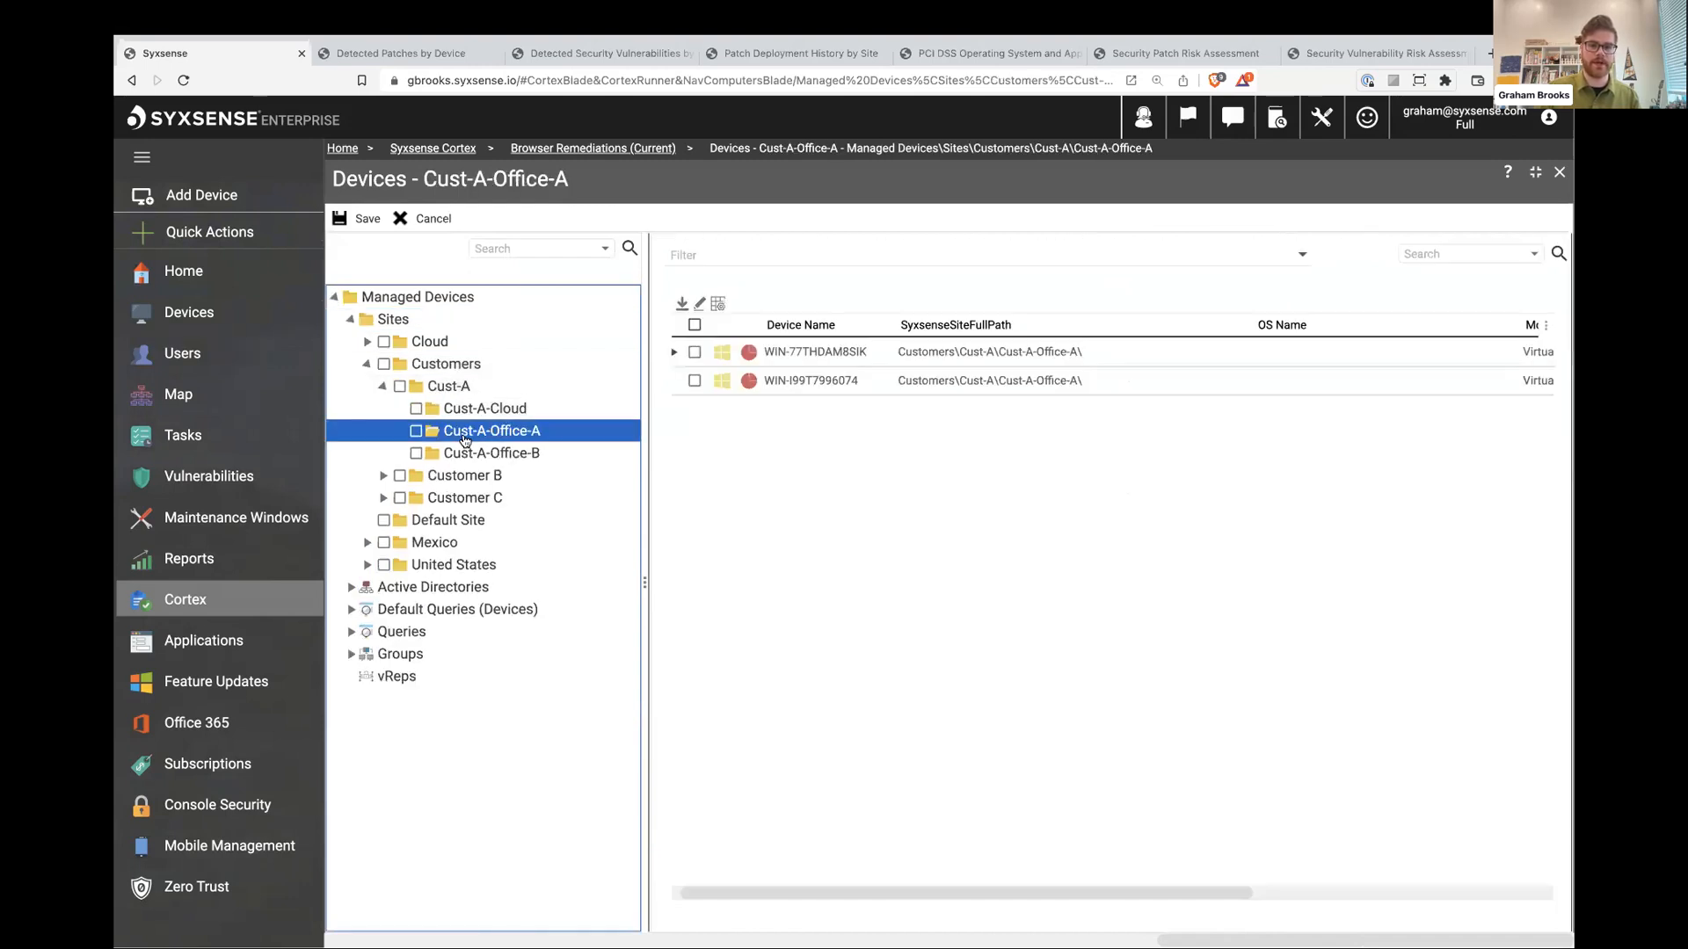
pyautogui.click(479, 453)
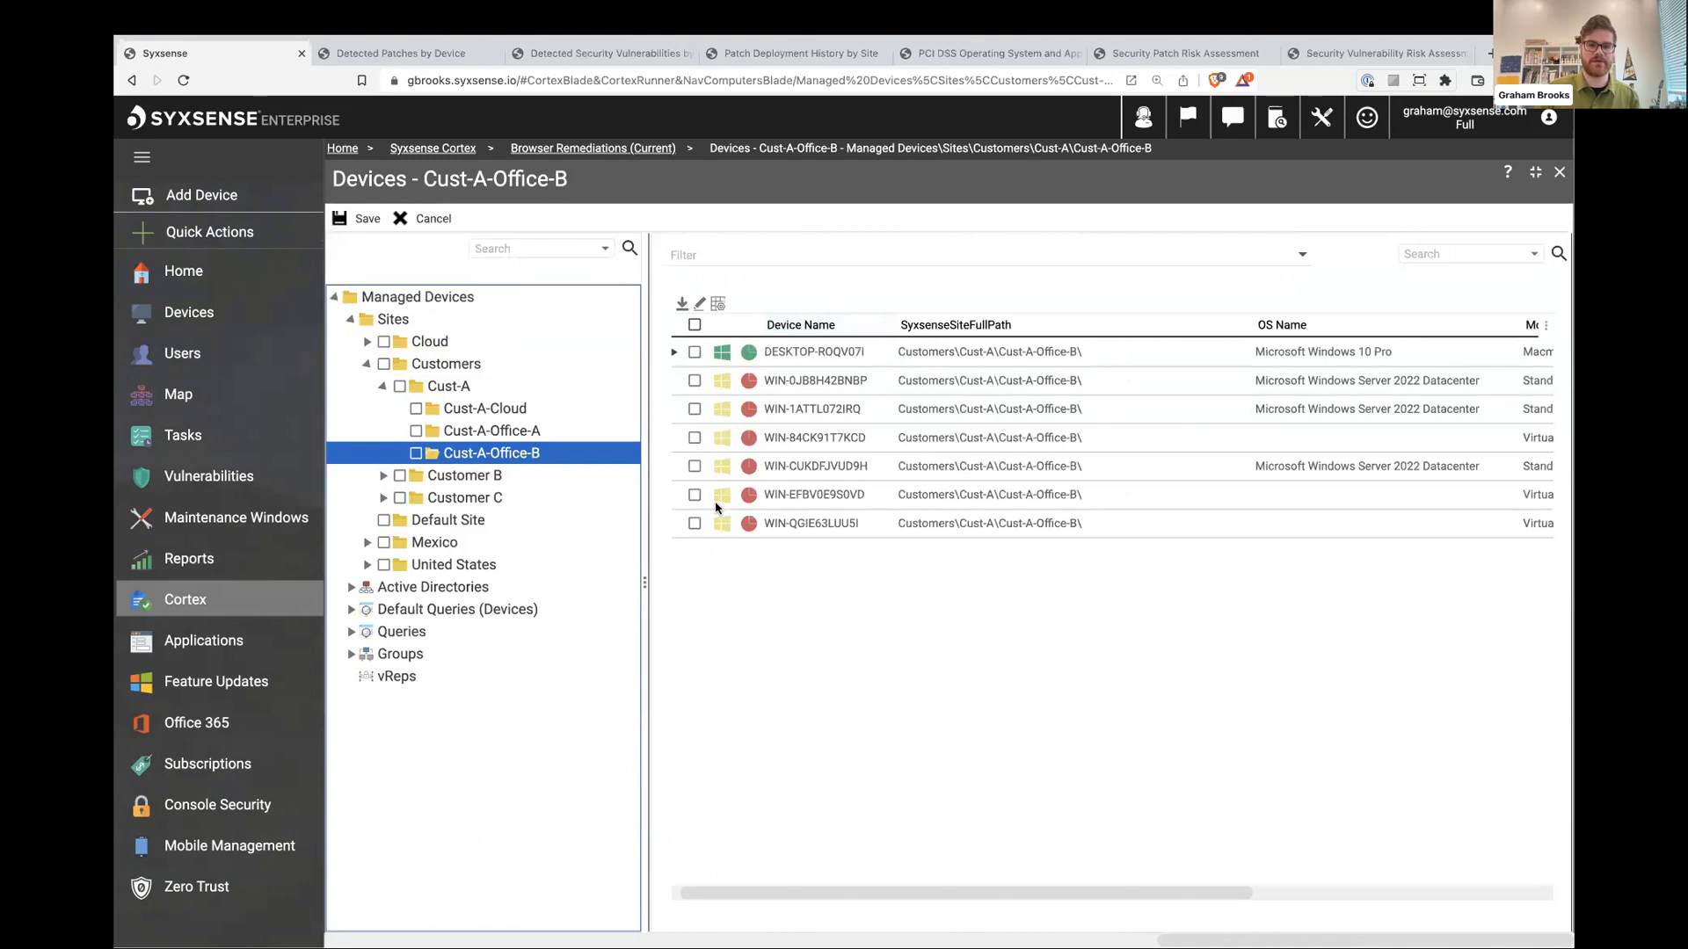
pyautogui.click(418, 459)
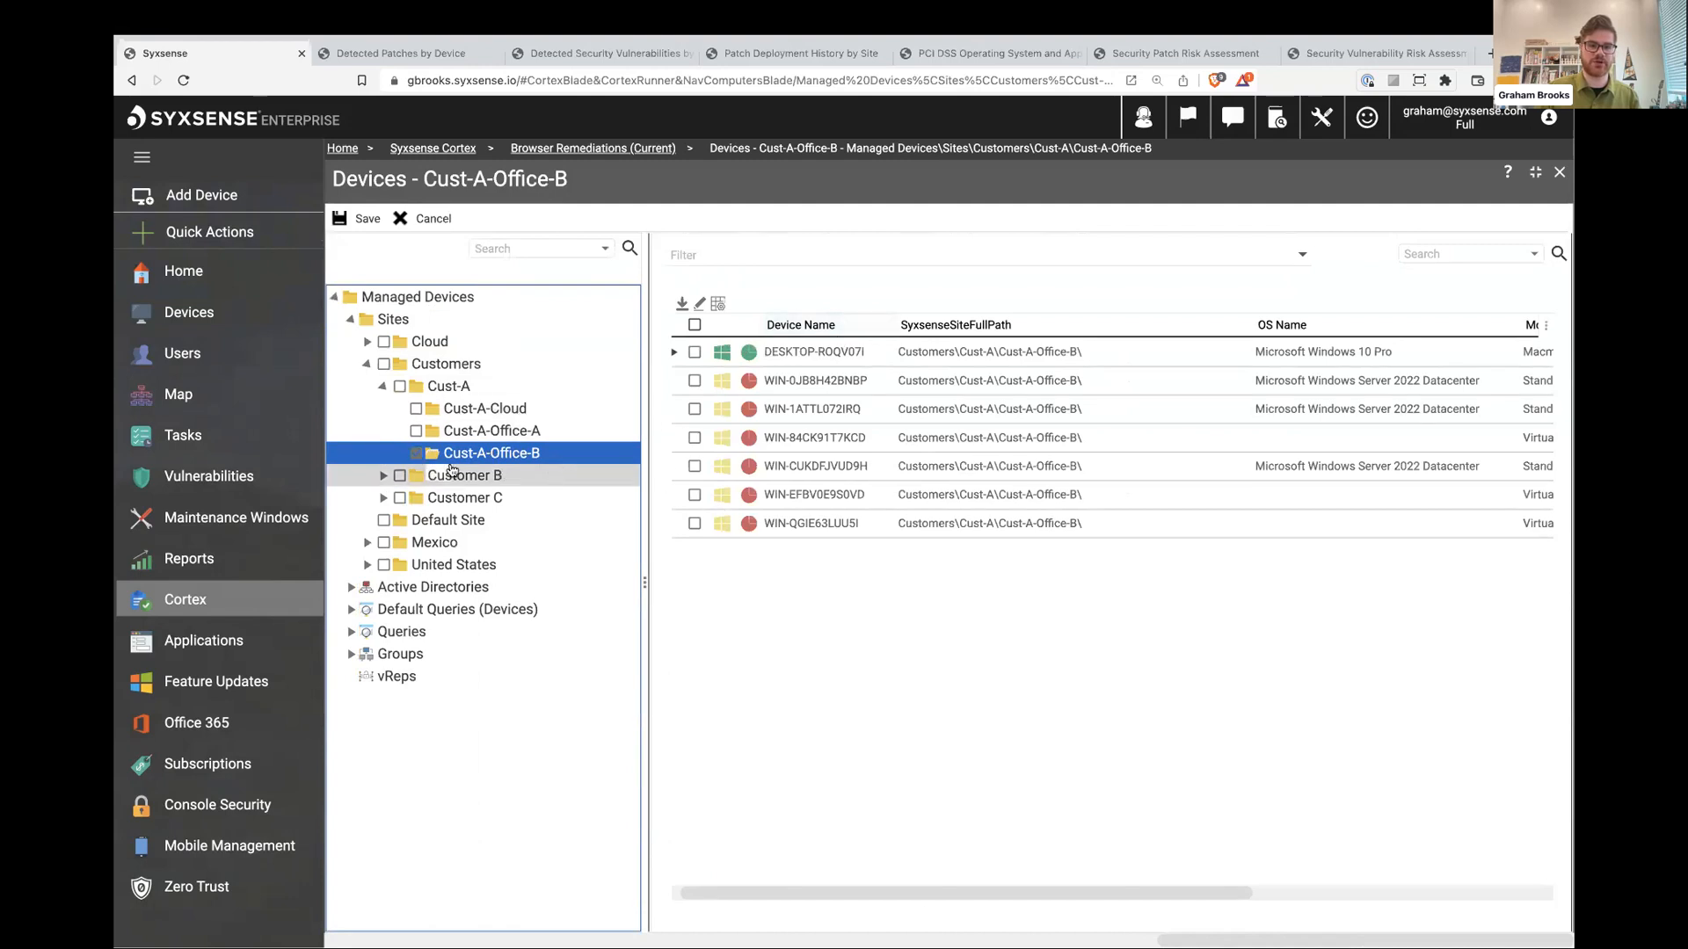
pyautogui.click(361, 218)
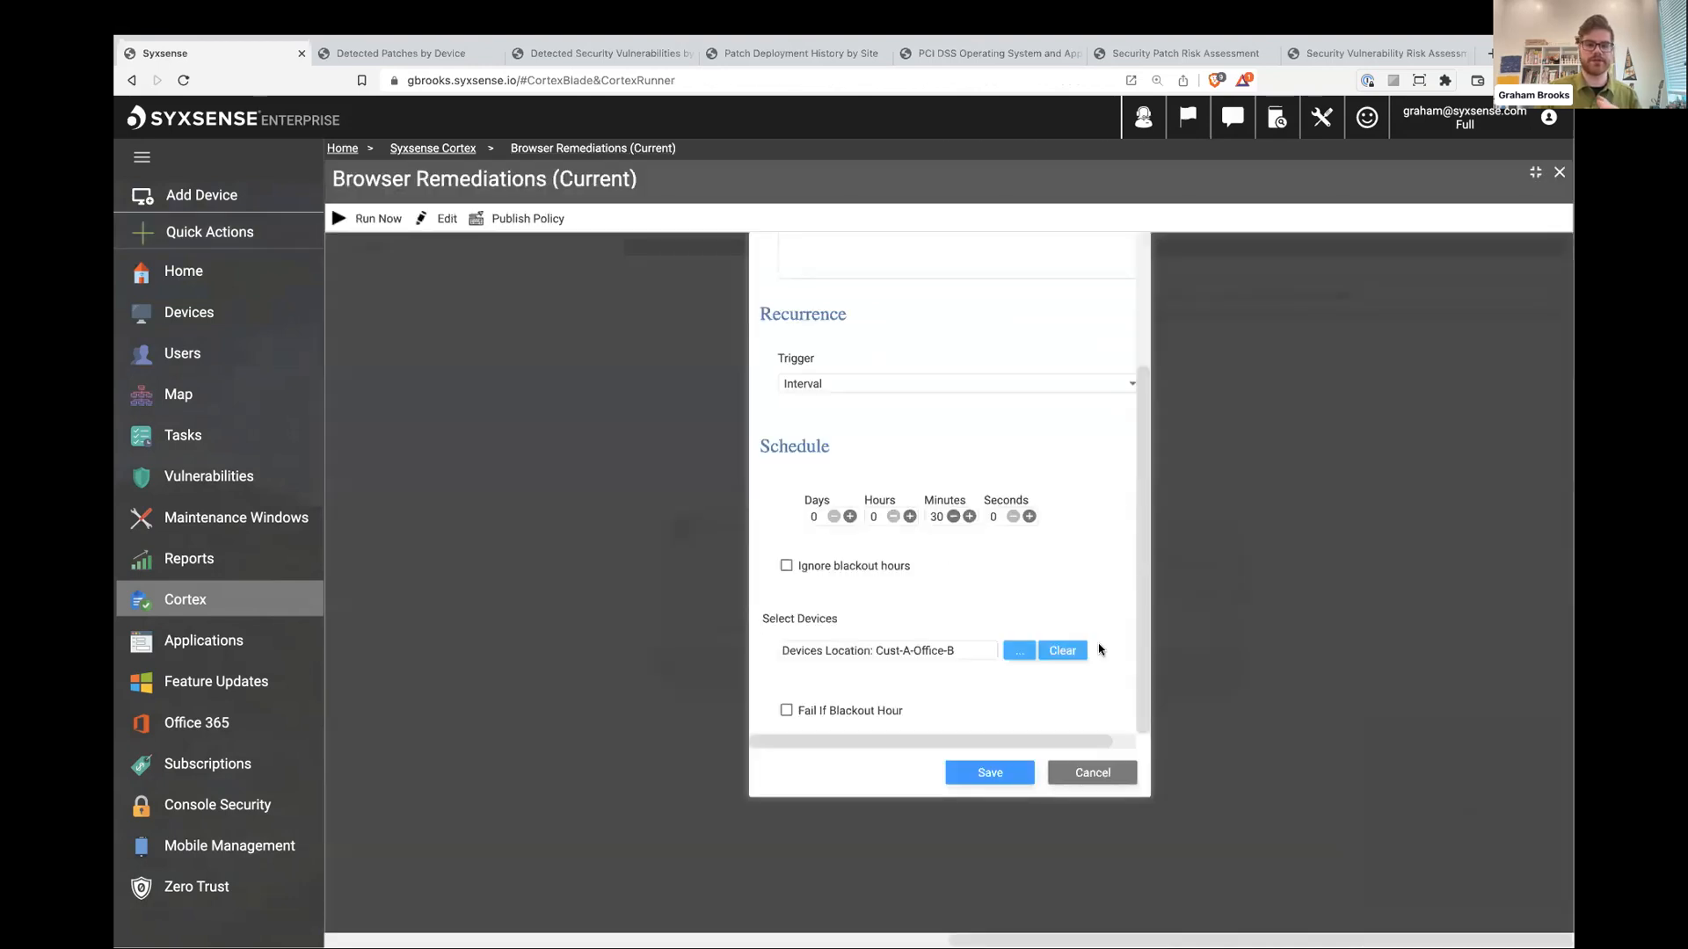
# Save the Browser Remediations policy and check the results of its Specific Vulnerabilities node
pyautogui.click(989, 781)
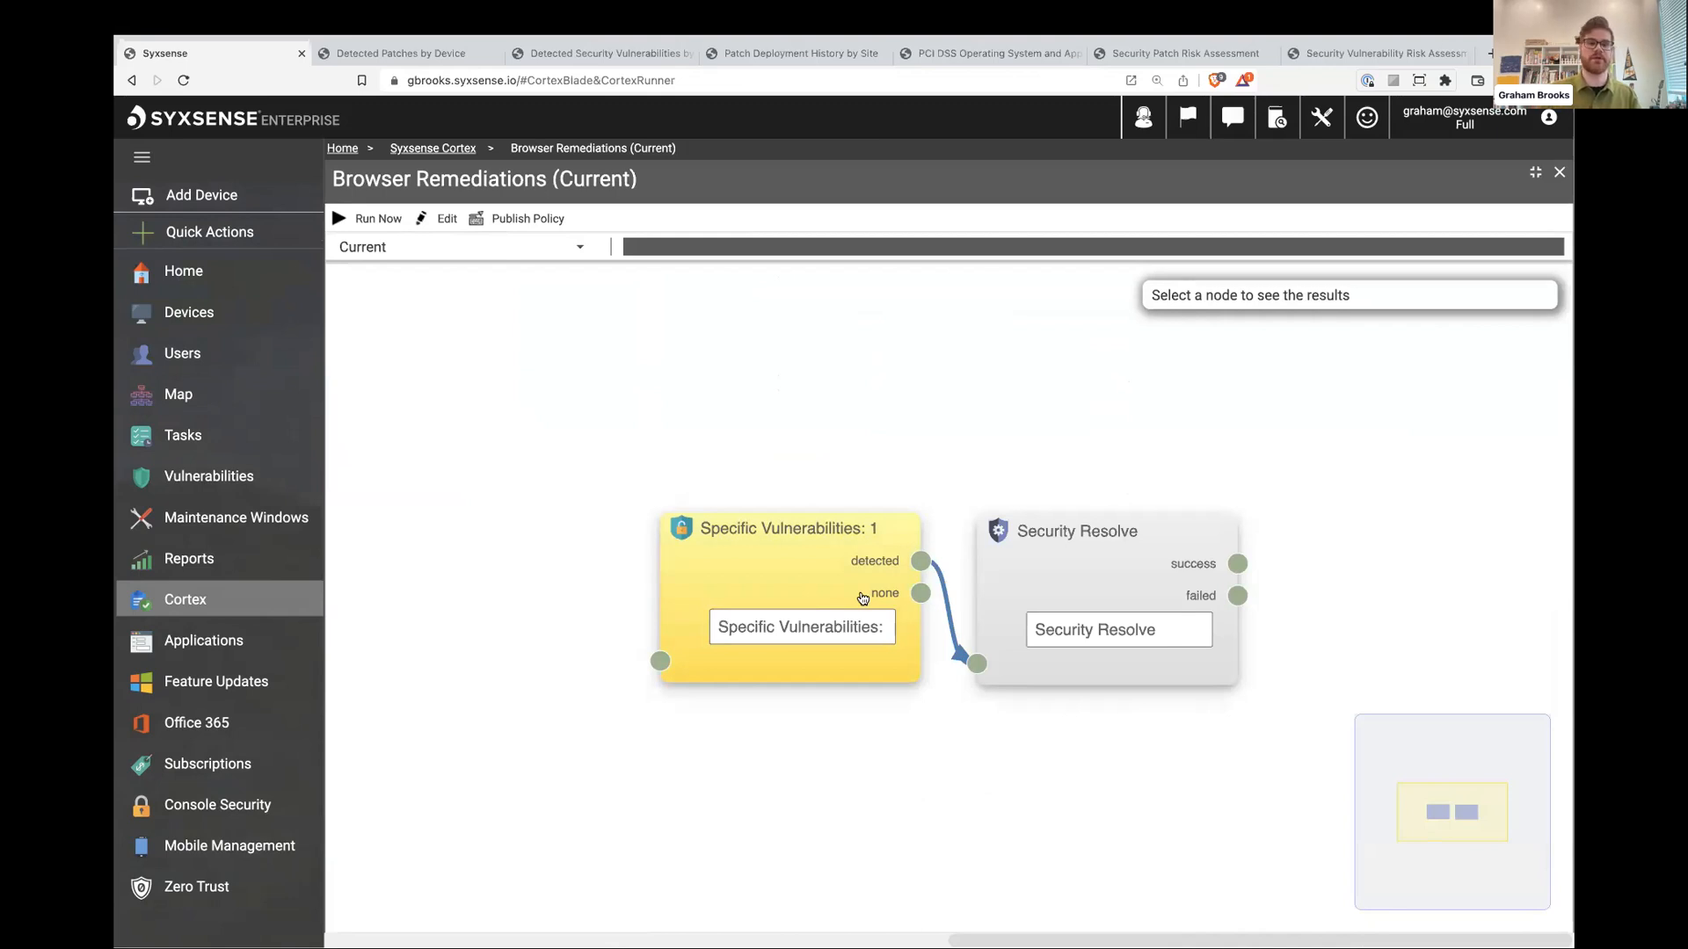
pyautogui.click(752, 552)
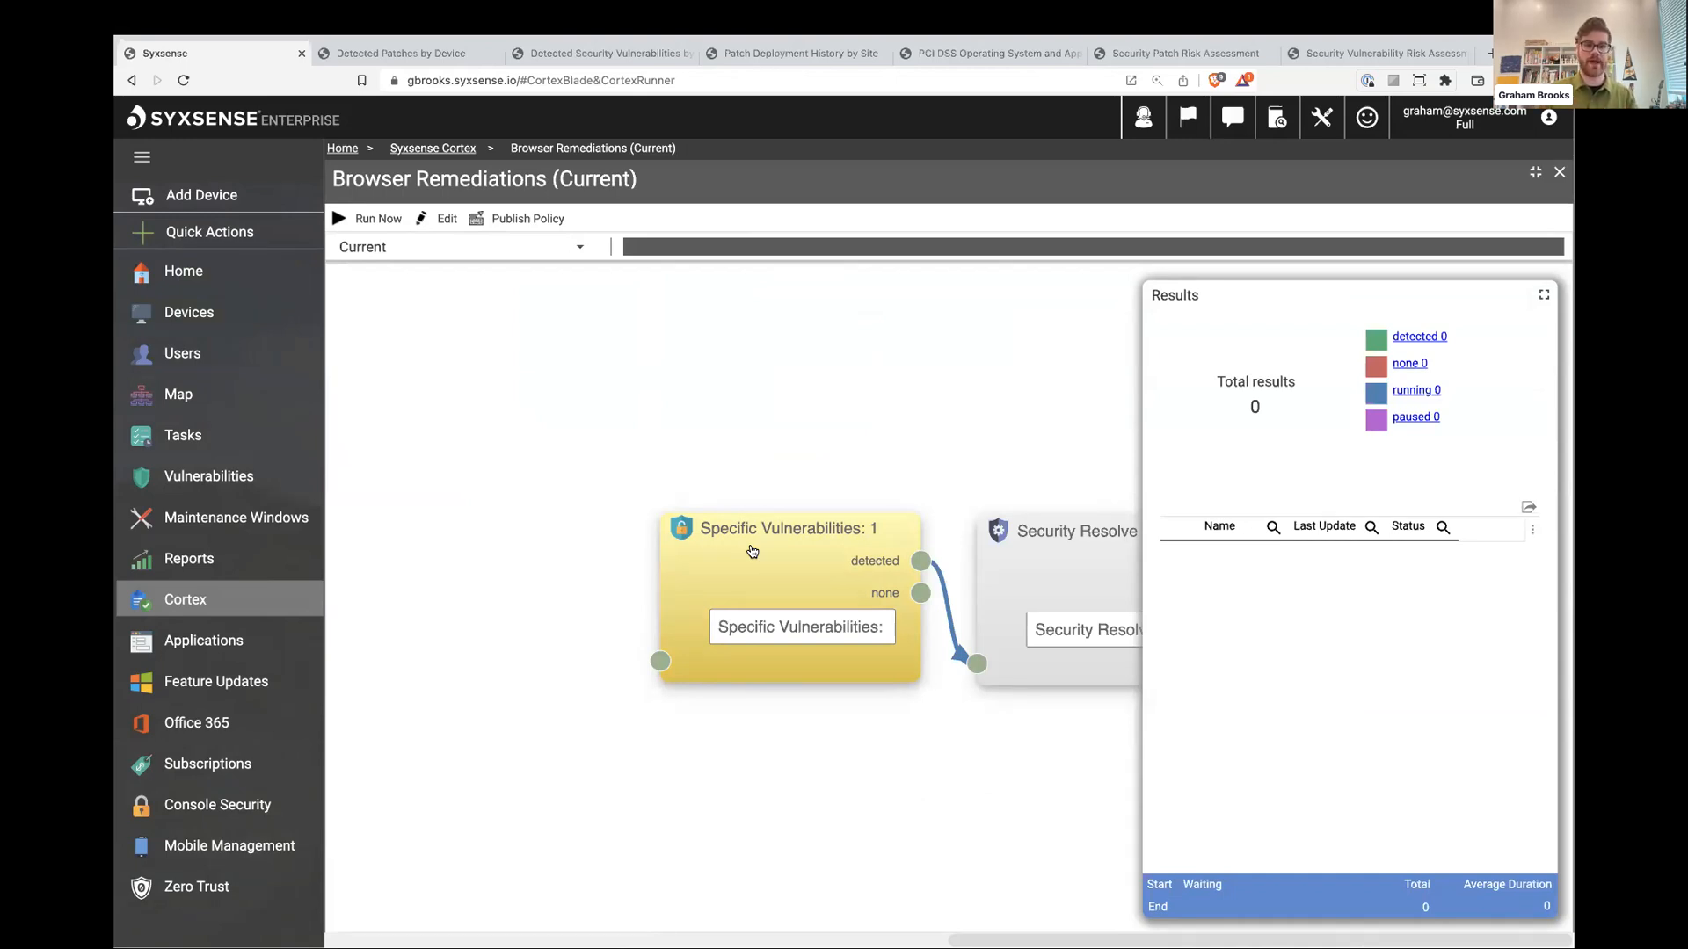
pyautogui.click(536, 410)
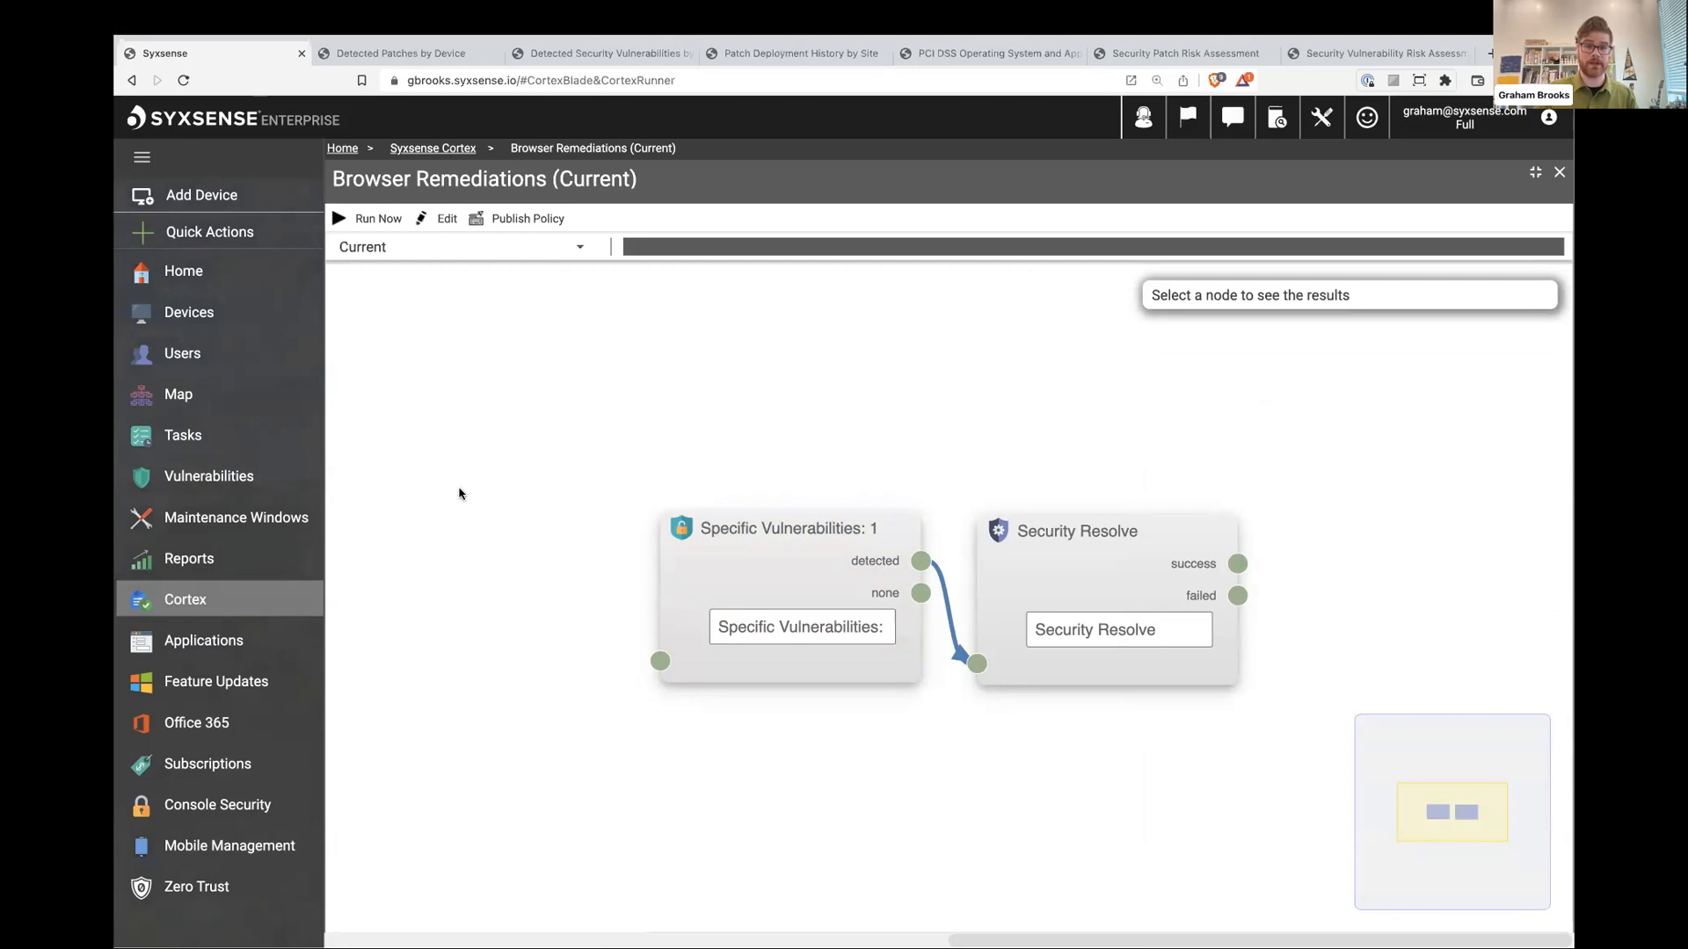
# Open the Quarentine Zone workflow from the Intellegent Endpoint folder of the Cortex workflows
pyautogui.click(233, 611)
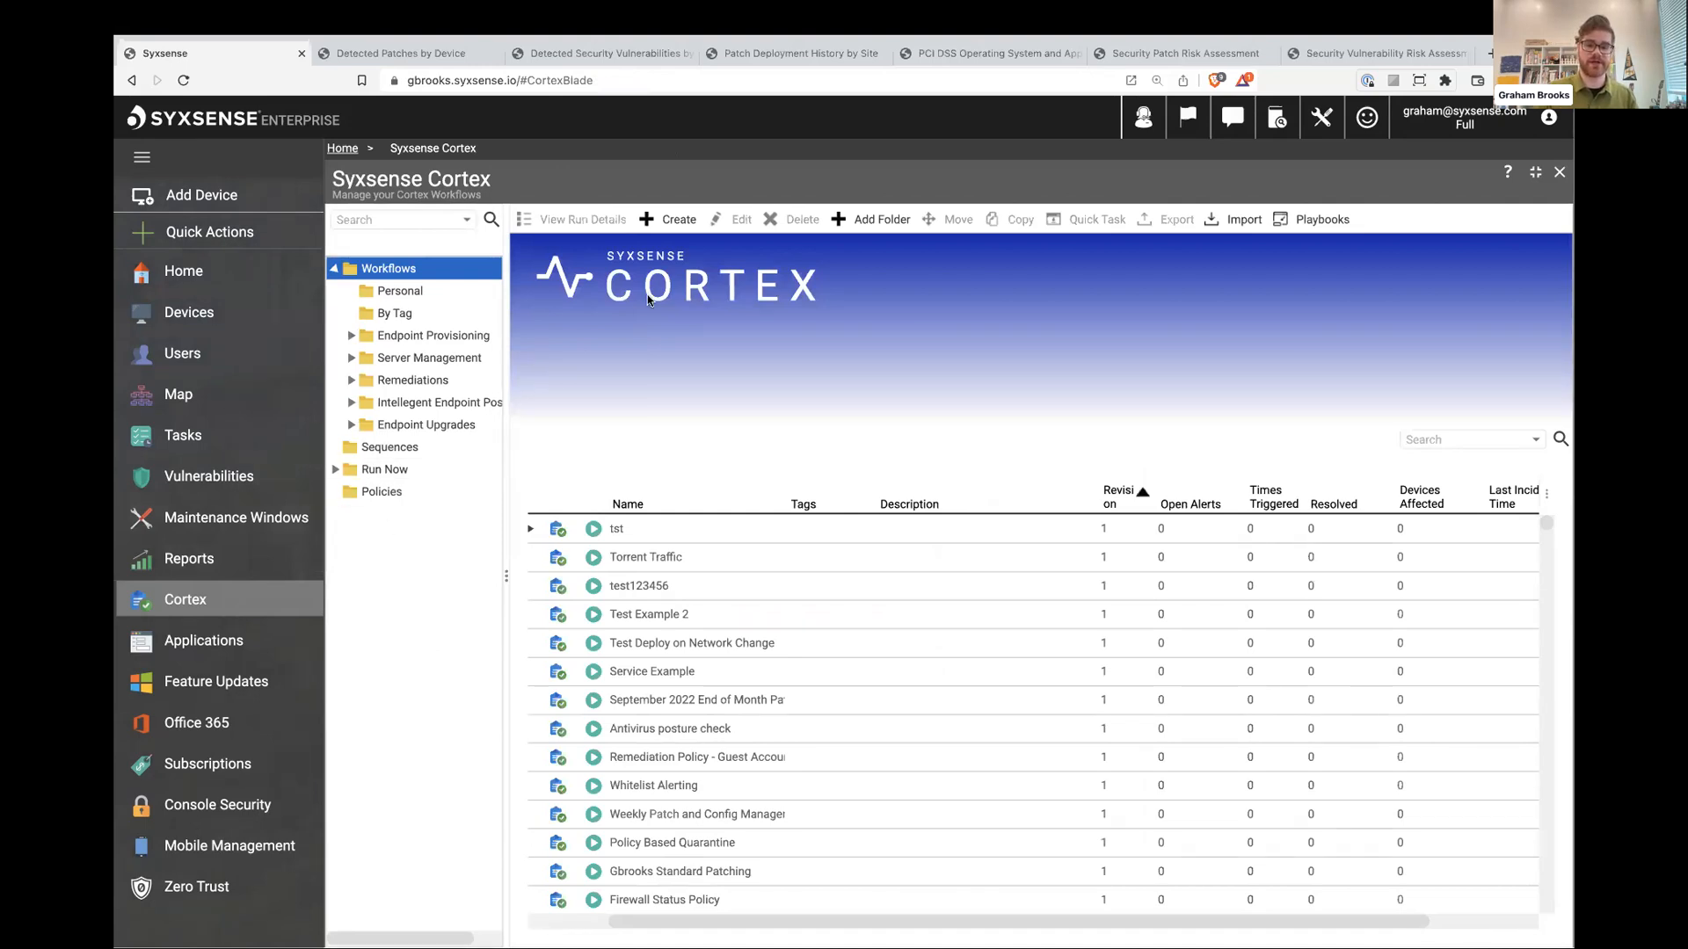
pyautogui.click(461, 410)
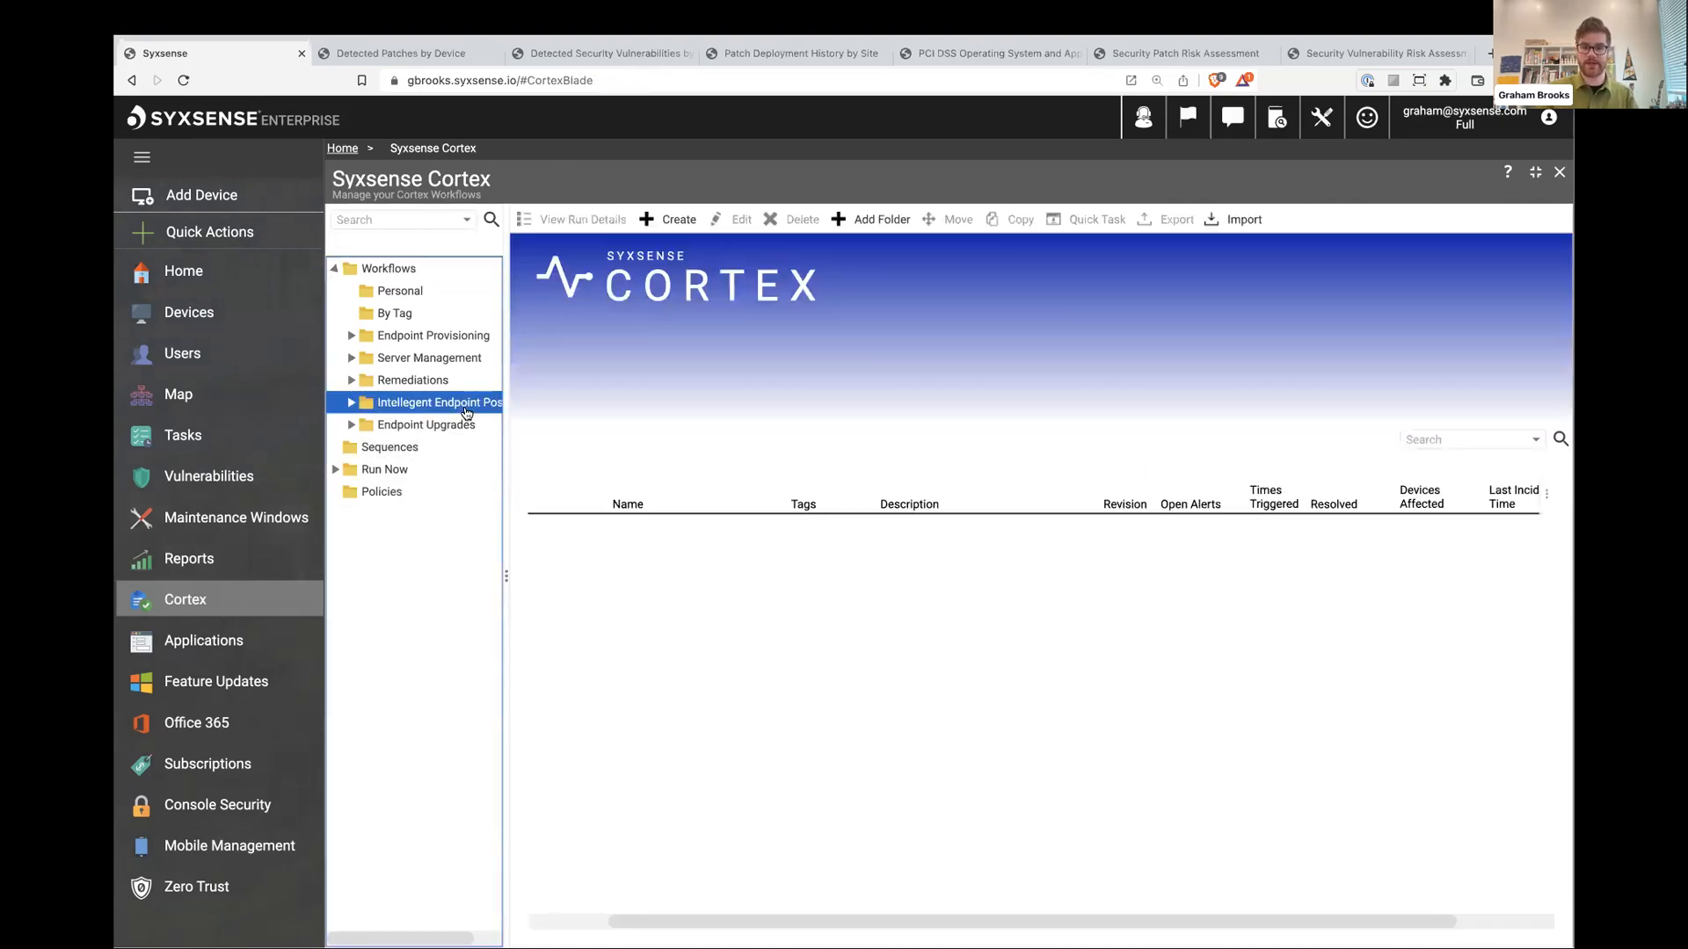
pyautogui.scroll(-1, 845, 870)
pyautogui.hscroll(1, 845, 870)
pyautogui.hscroll(-1, 846, 870)
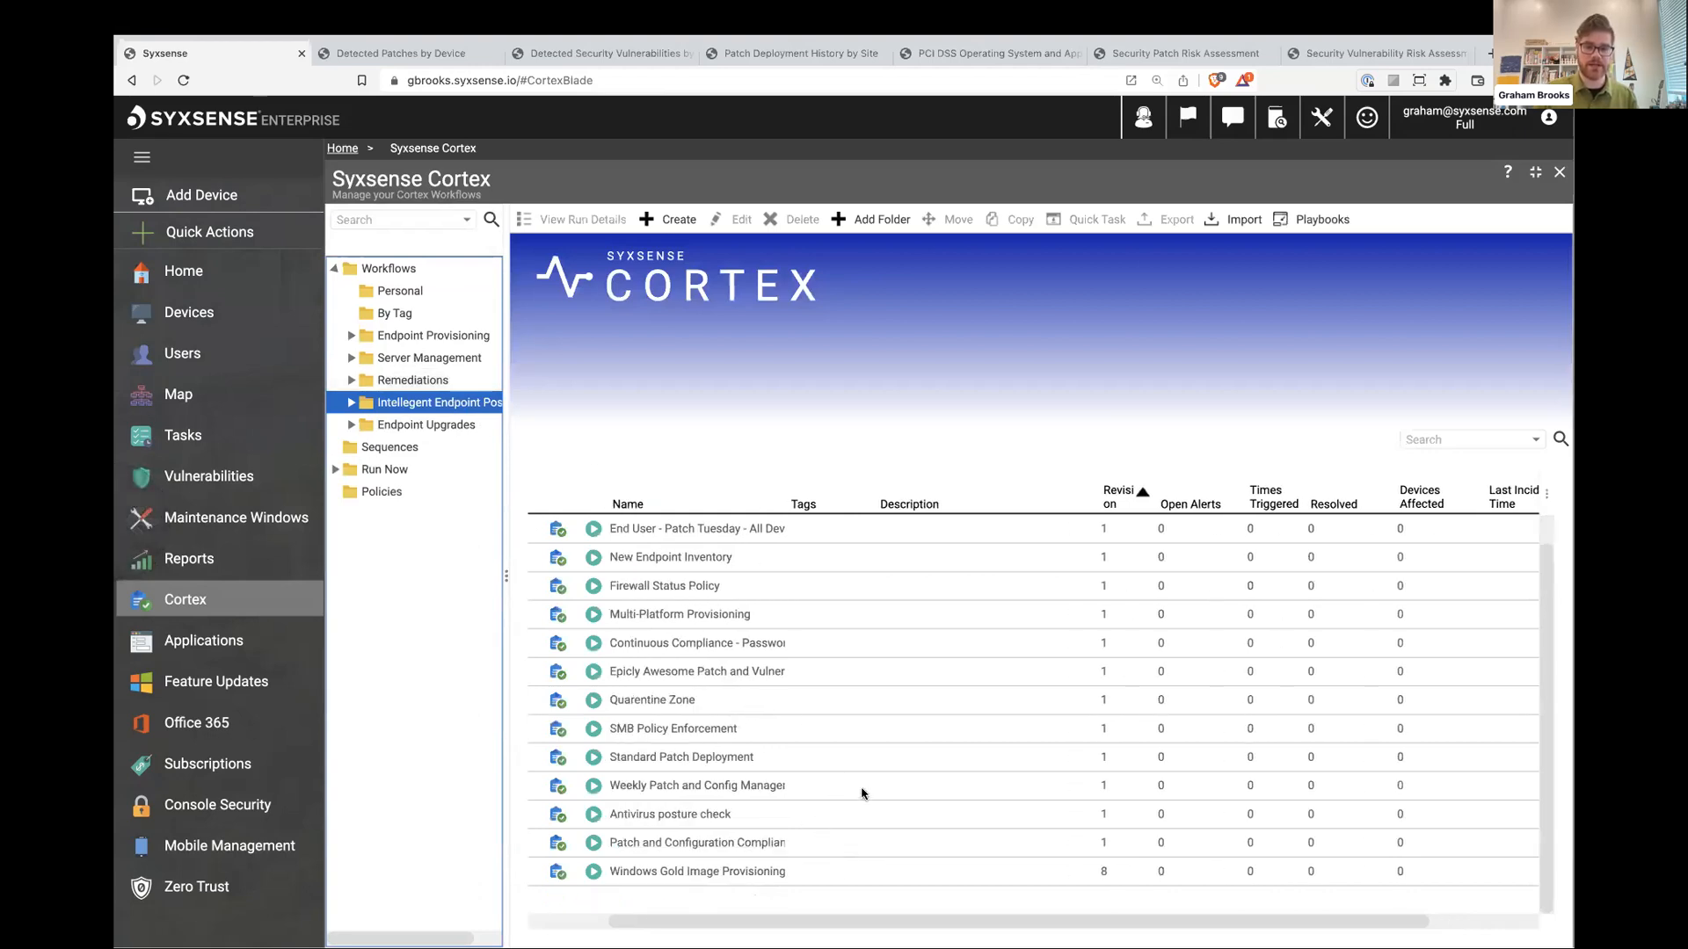
pyautogui.click(638, 704)
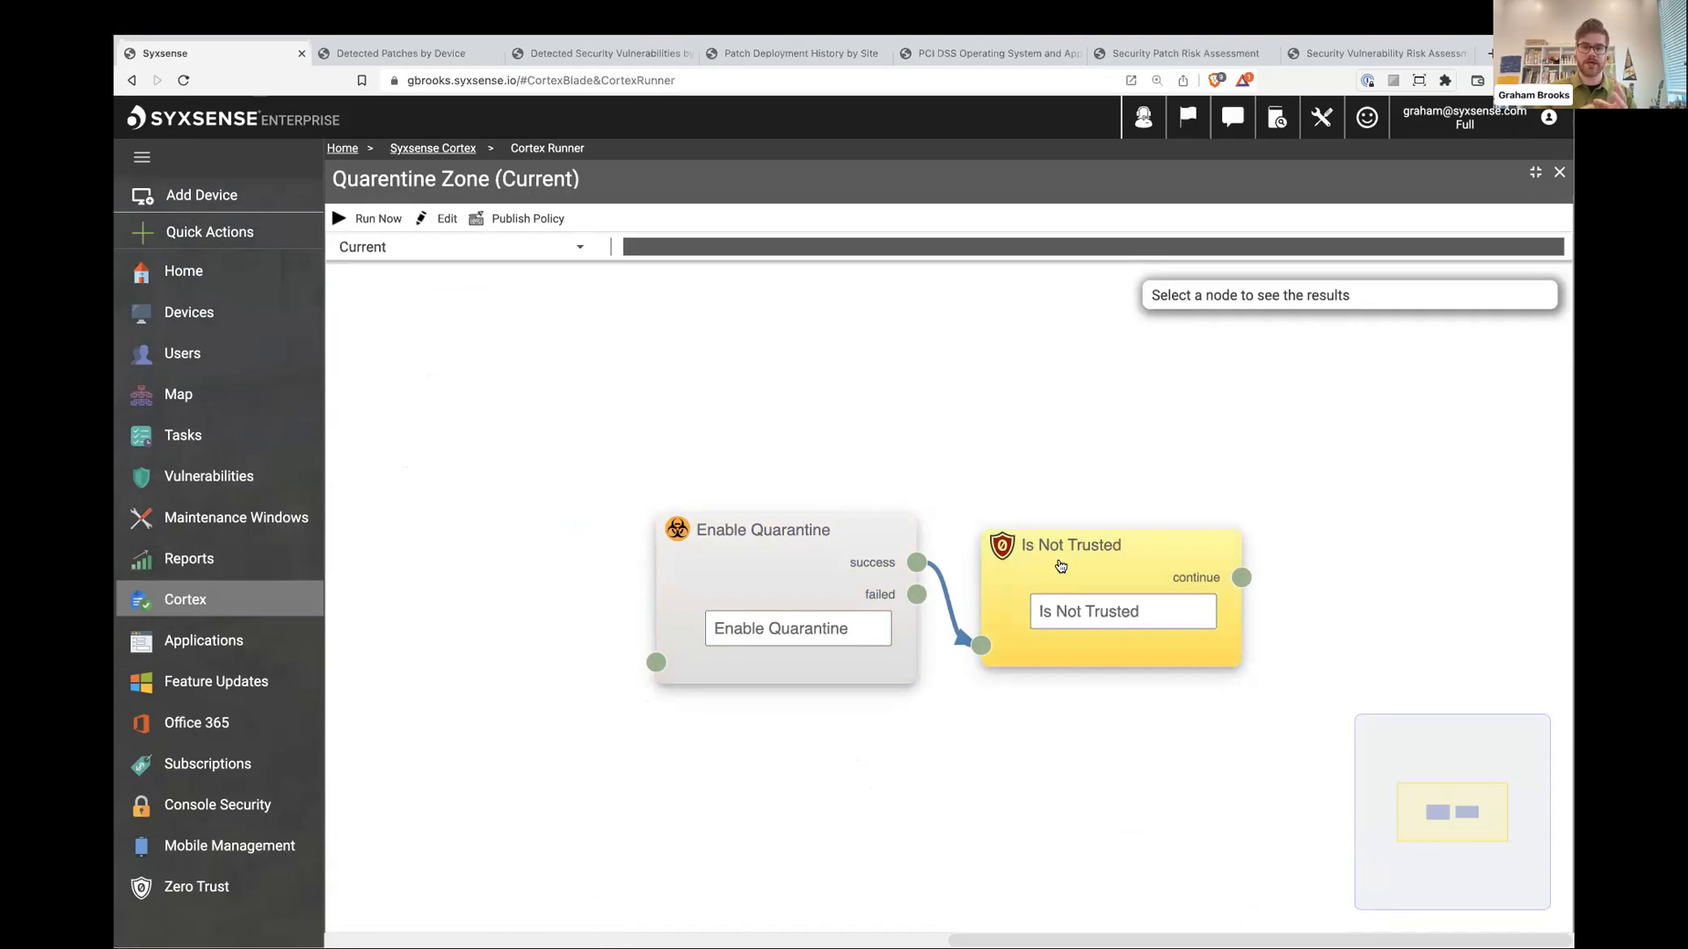
# Publish the Quarentine Zone workflow as a policy targeting the Lockdown device group under Groups > Operations, and save it
pyautogui.click(551, 219)
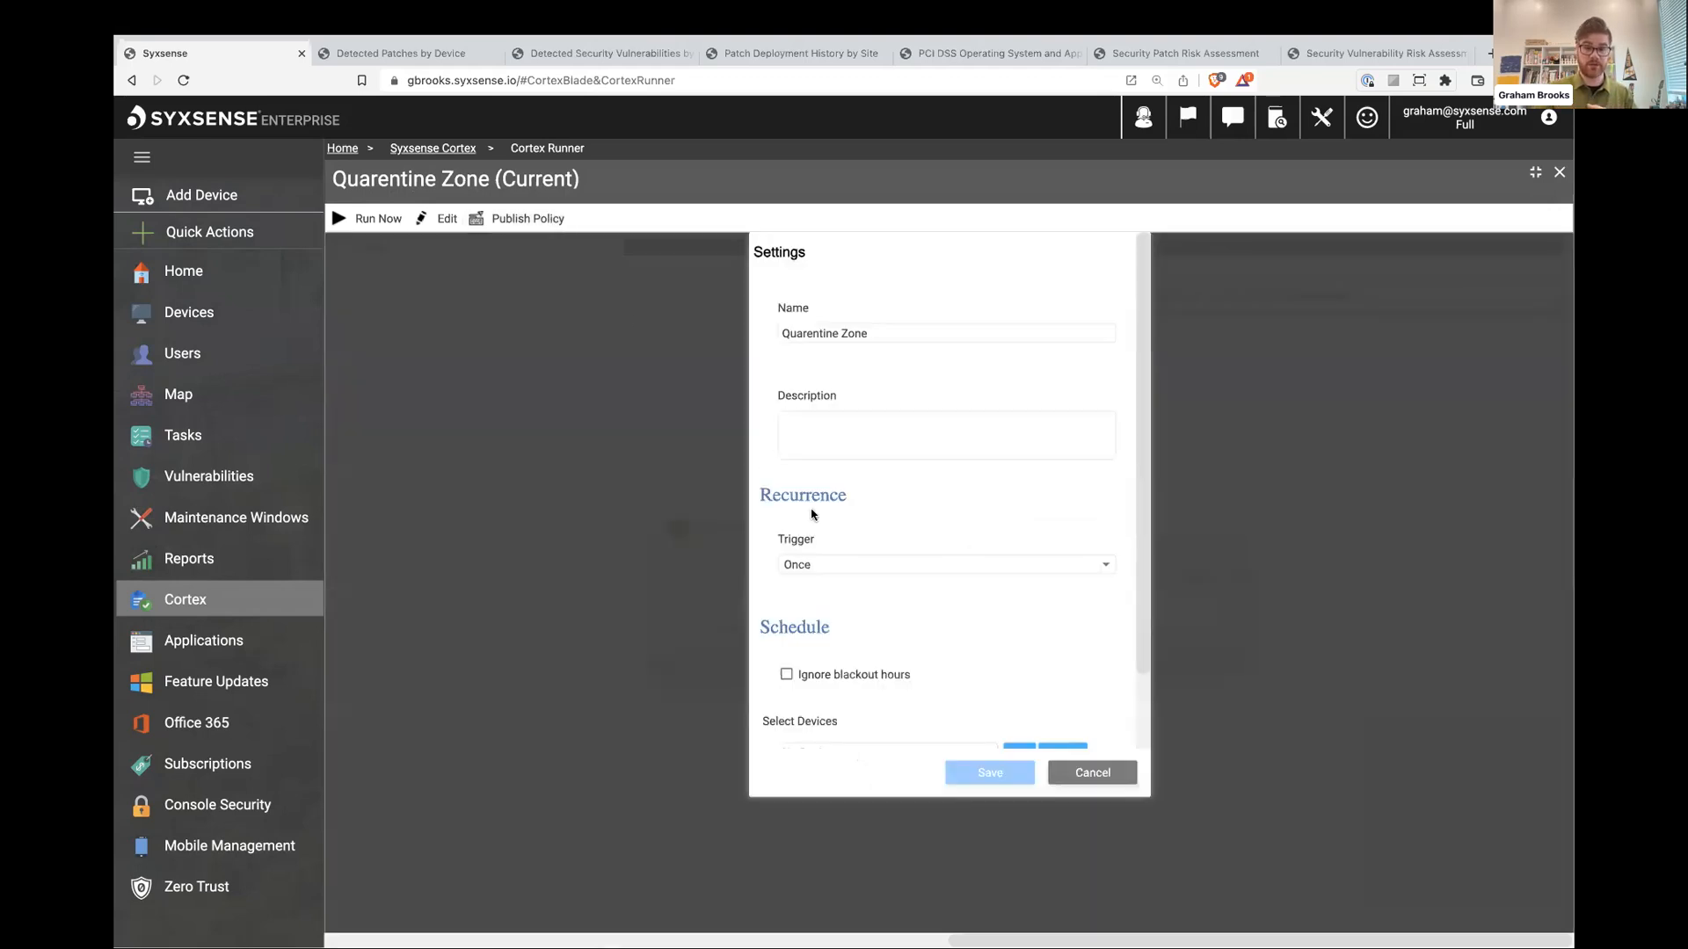
pyautogui.scroll(-1, 915, 582)
pyautogui.click(1014, 671)
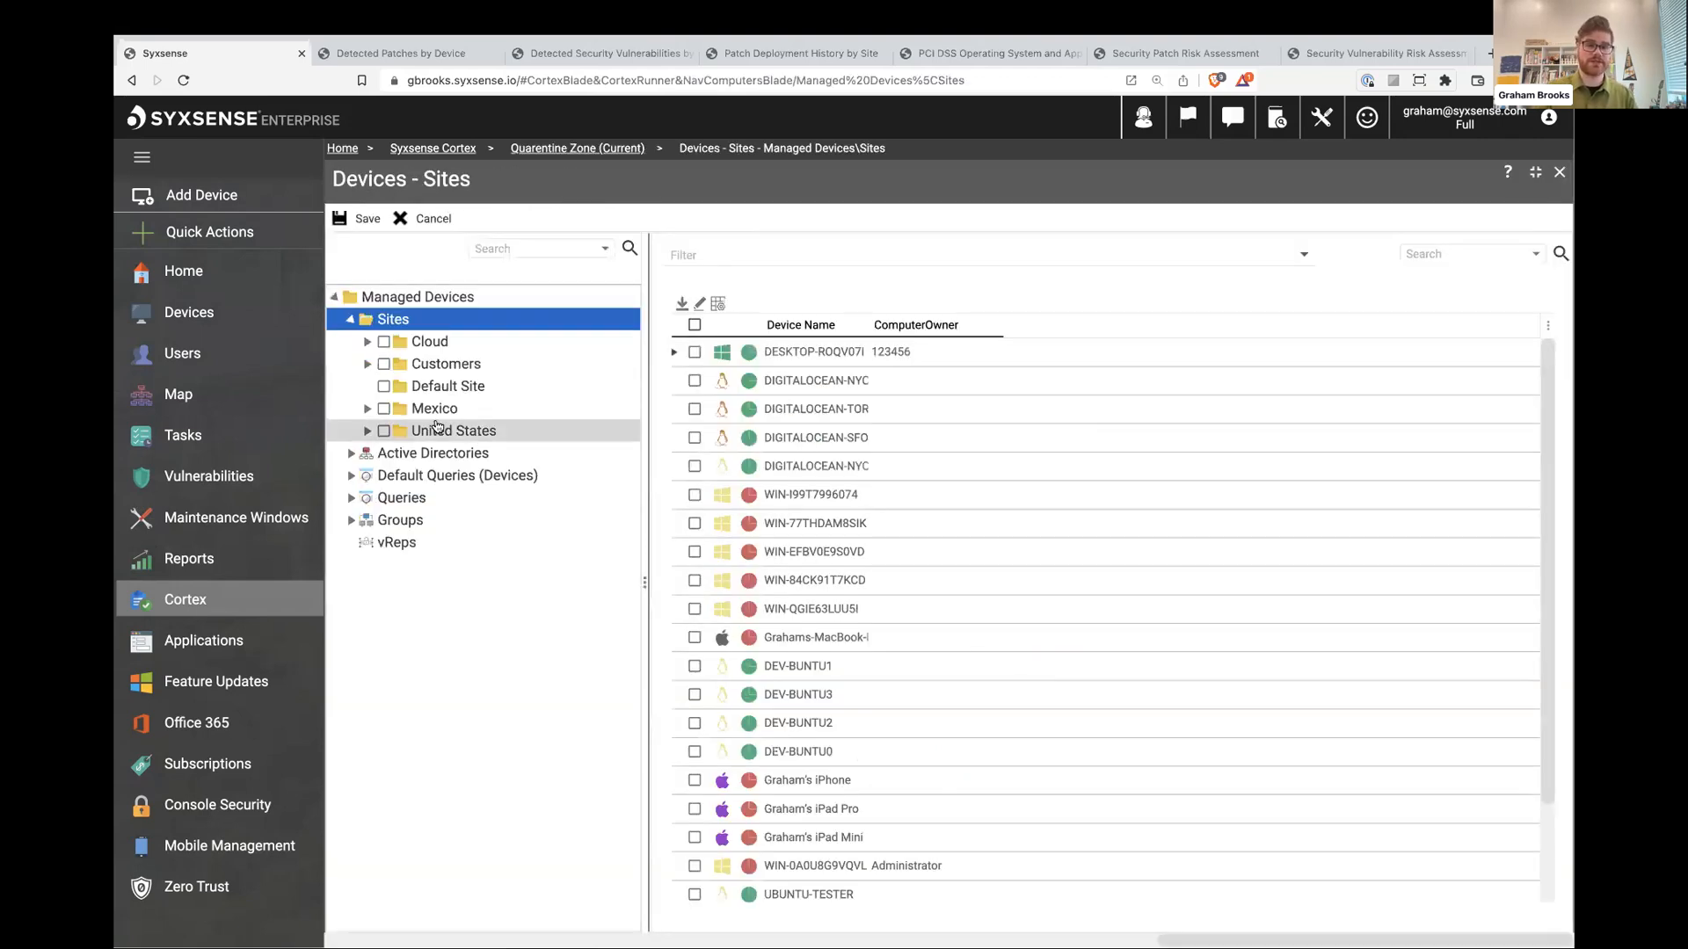
pyautogui.click(350, 526)
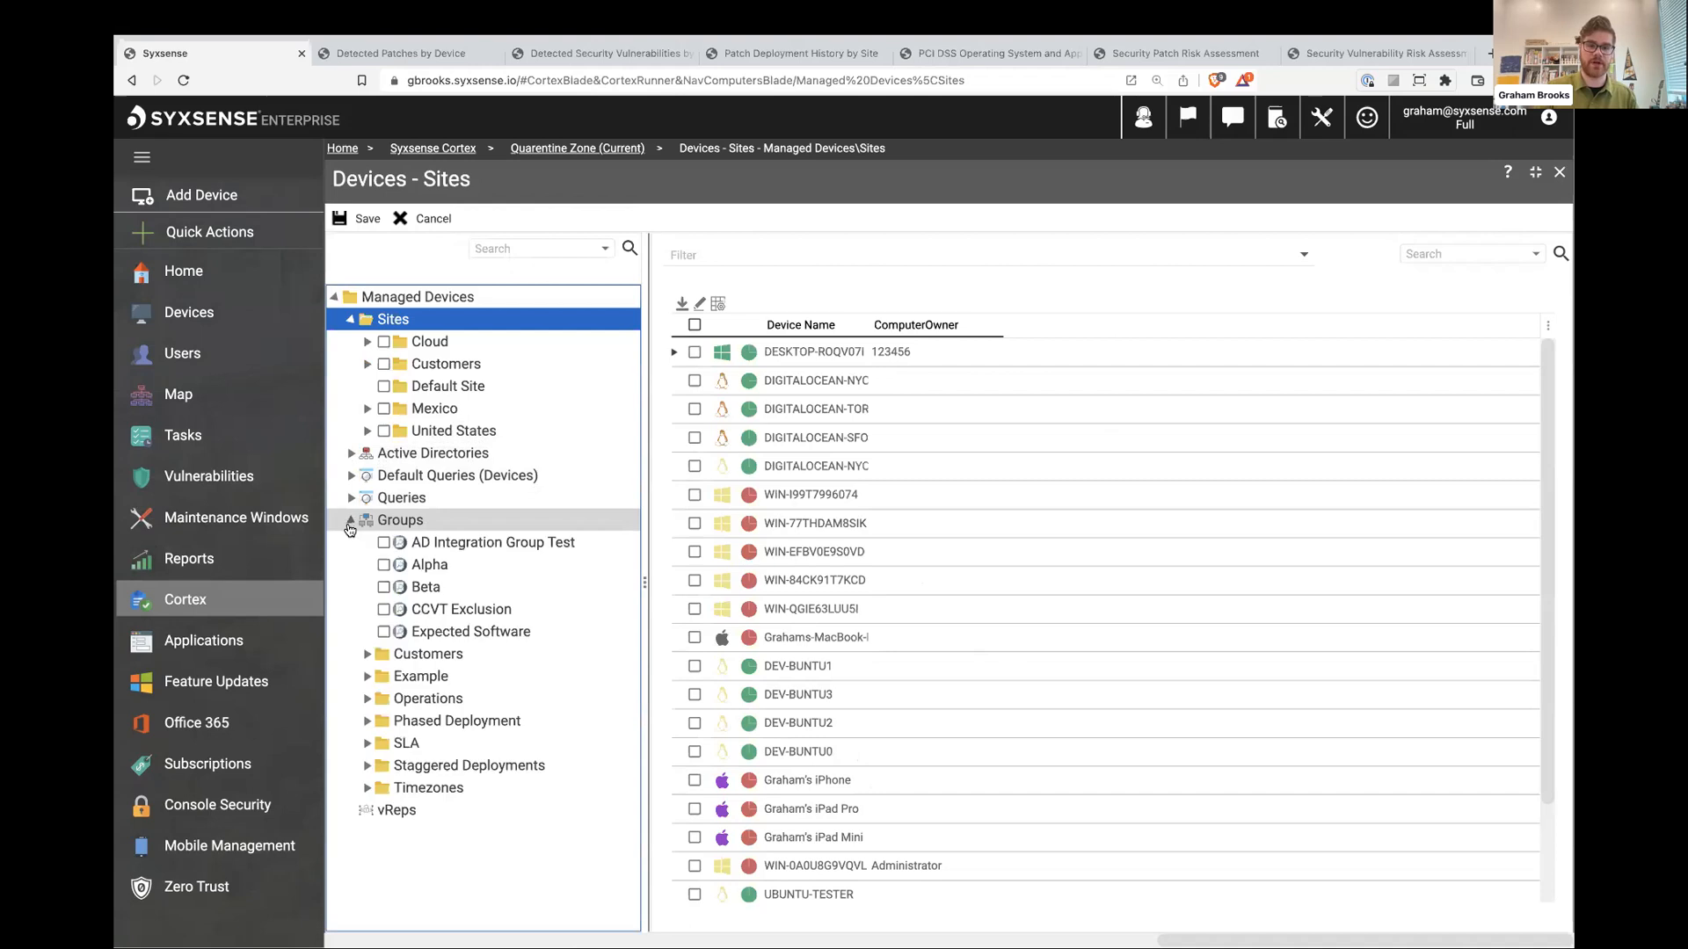
pyautogui.click(368, 699)
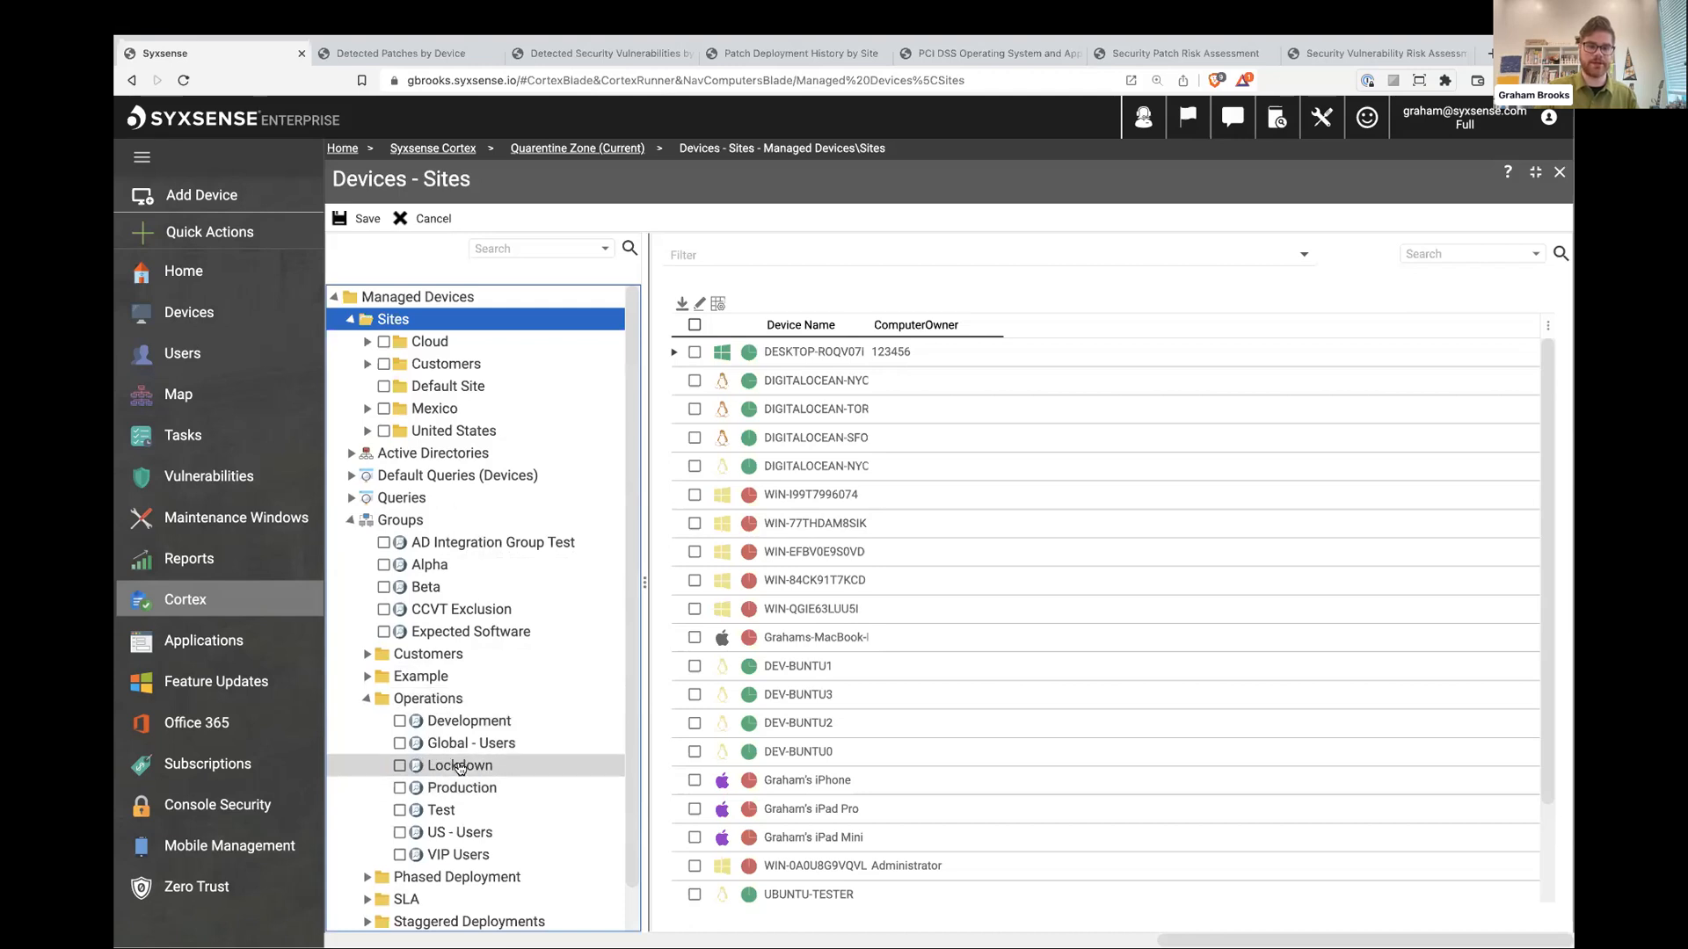
pyautogui.click(400, 767)
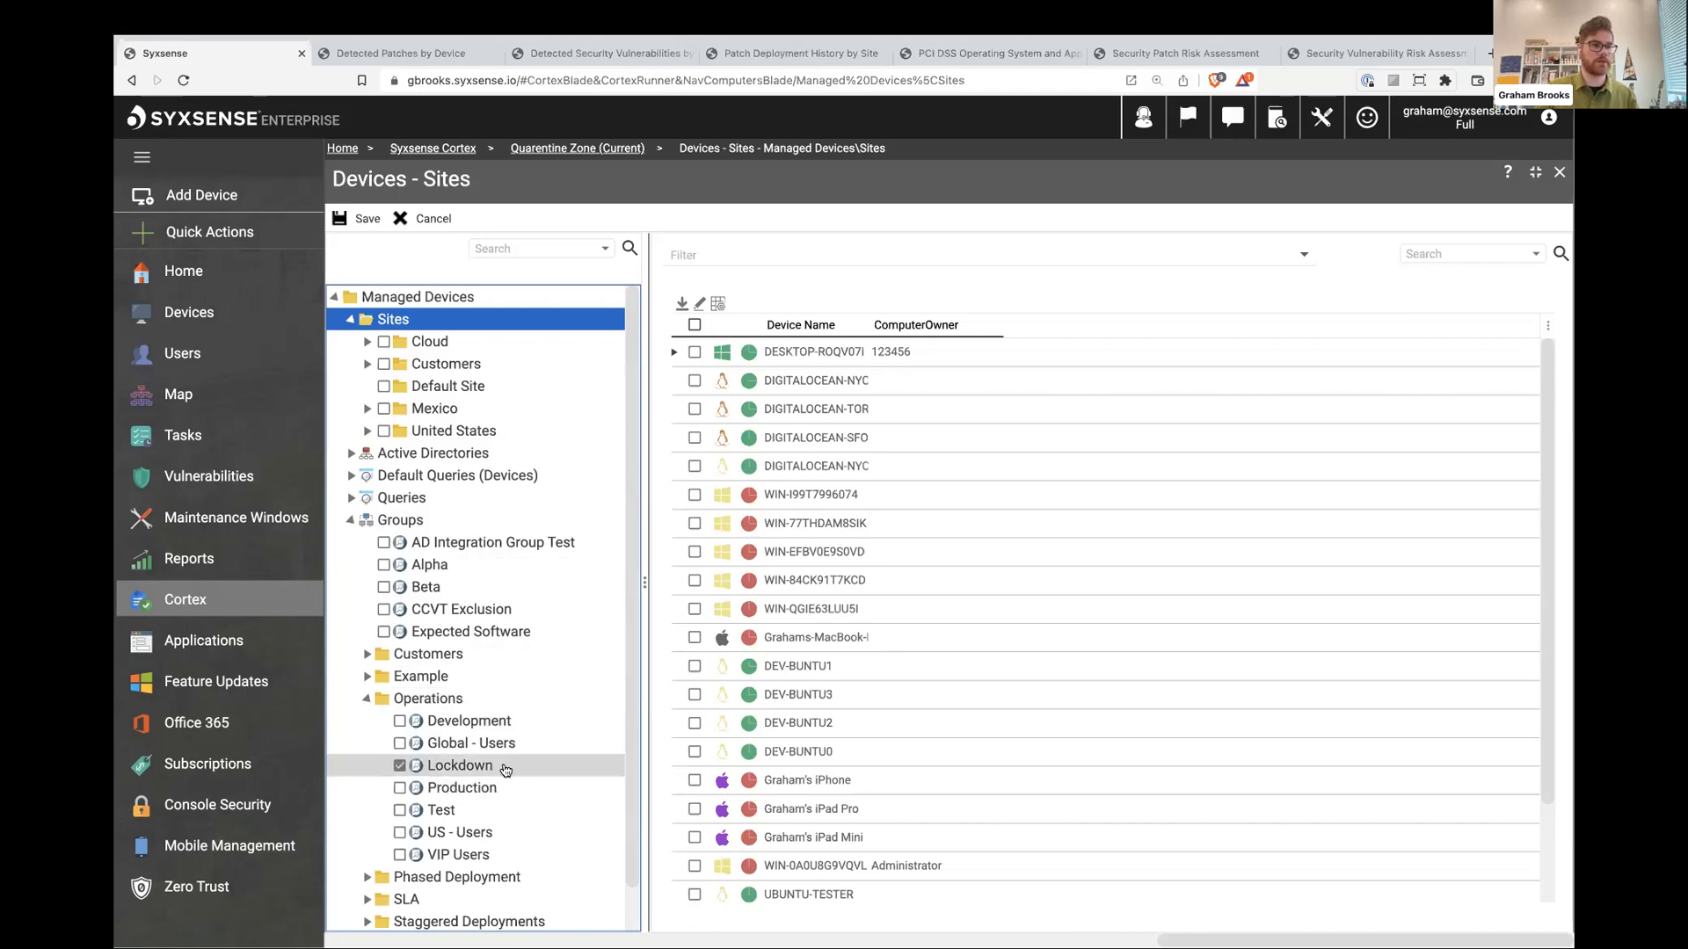
pyautogui.click(358, 219)
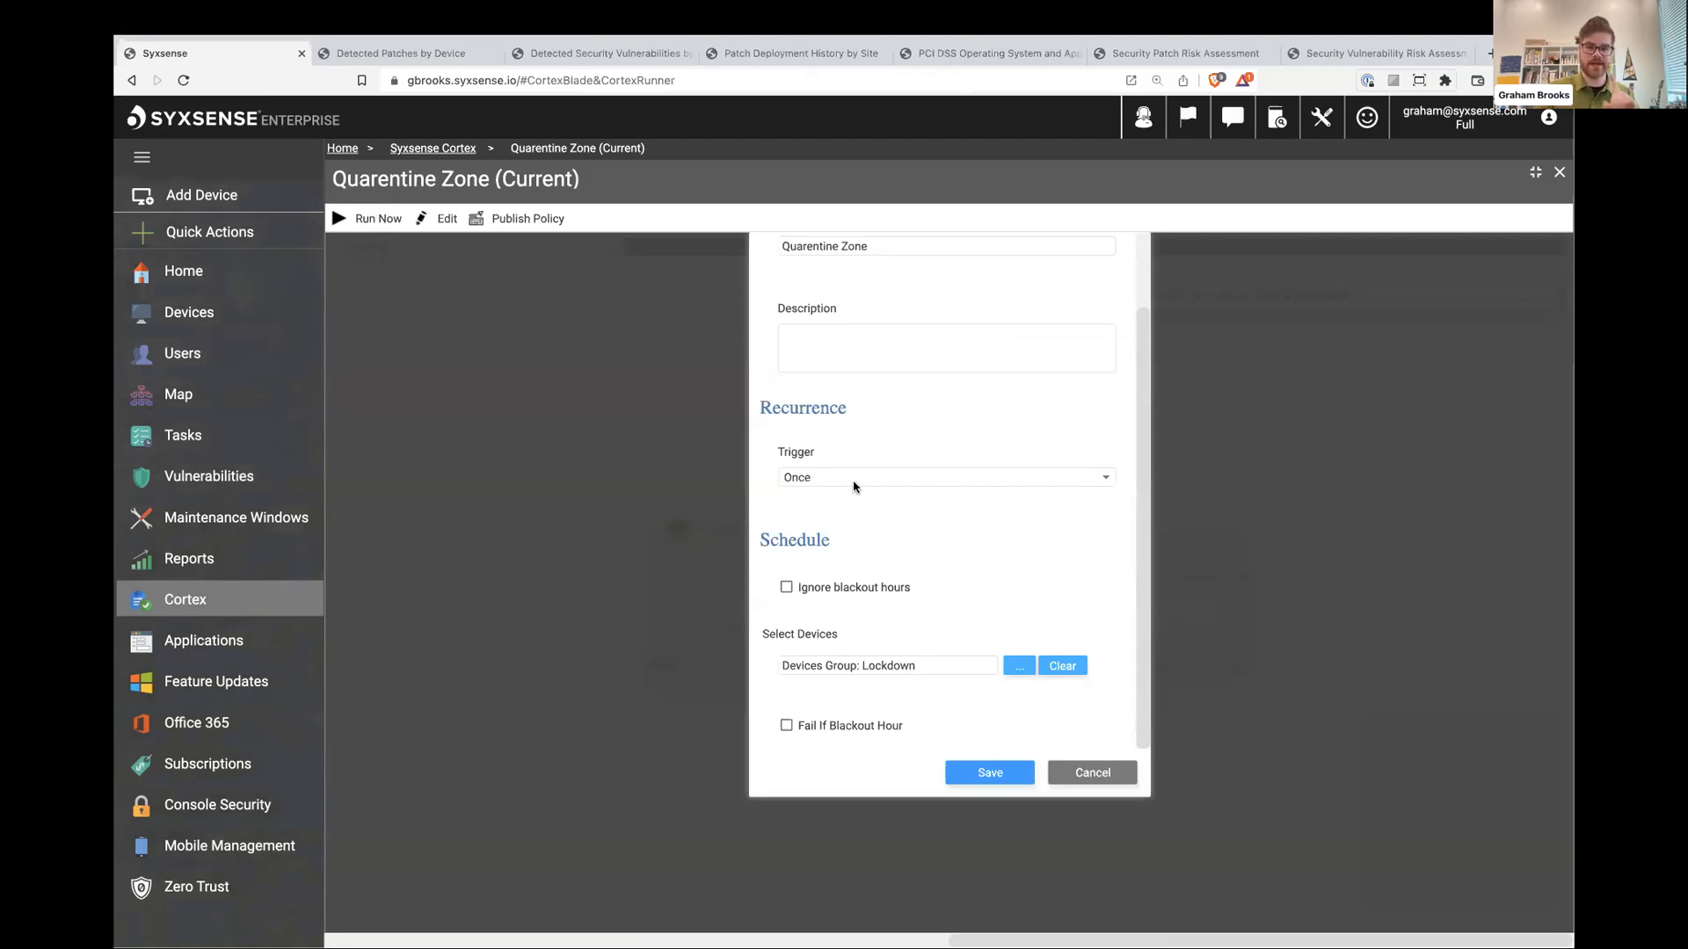
pyautogui.scroll(1, 904, 547)
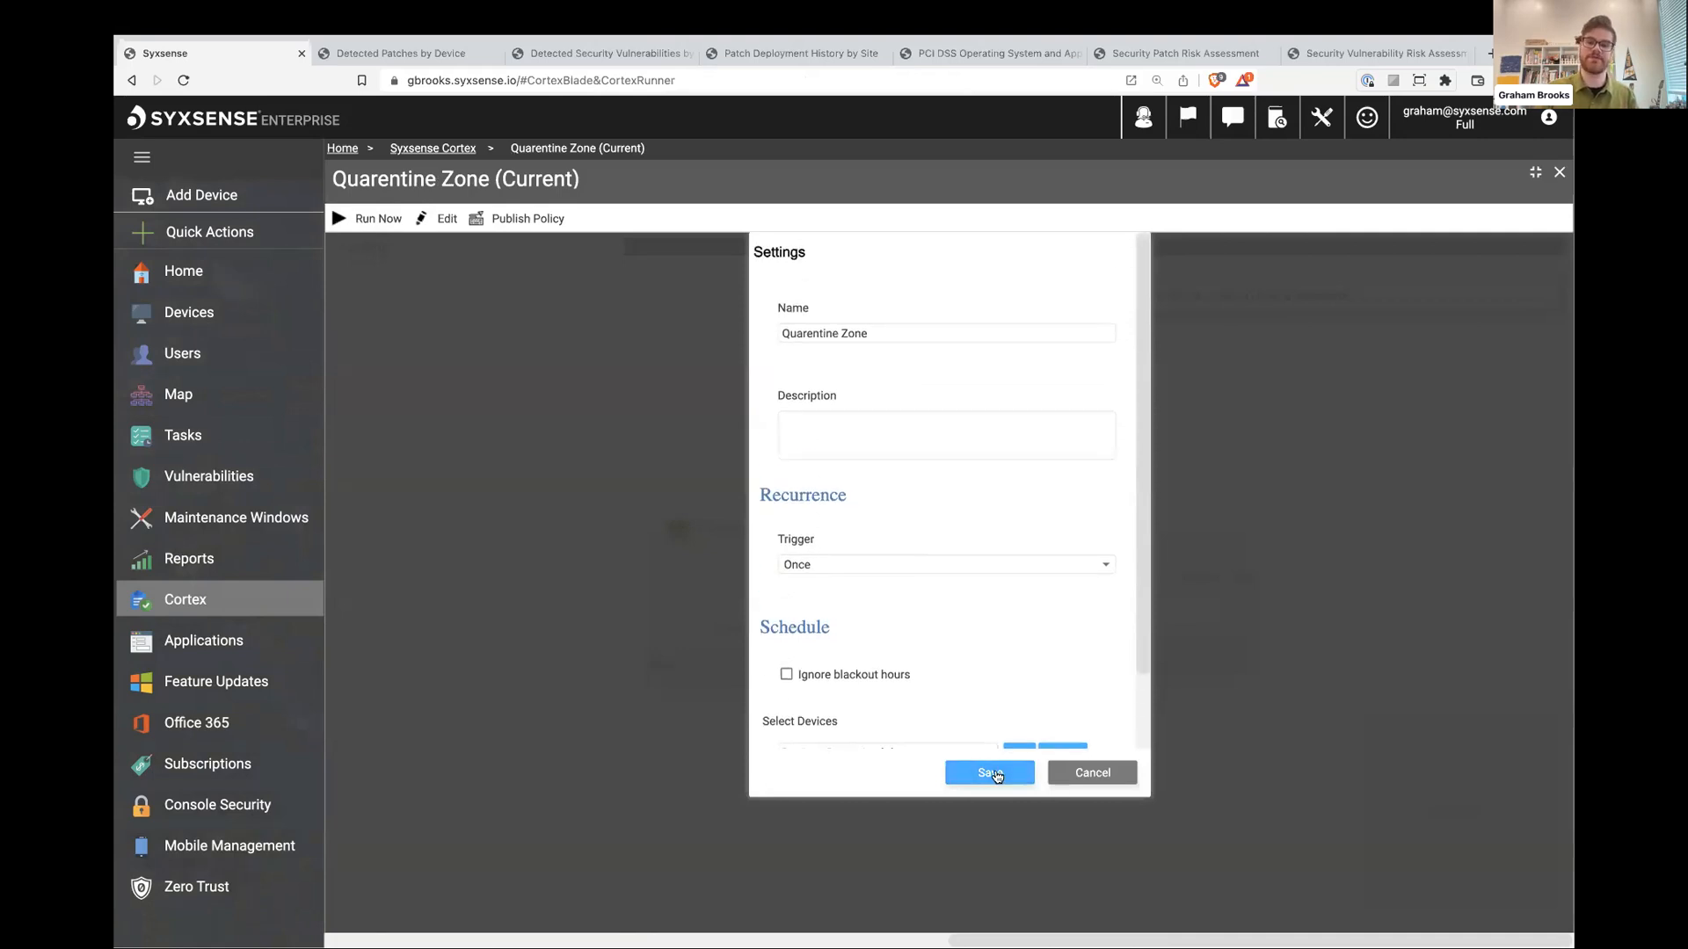
pyautogui.click(991, 773)
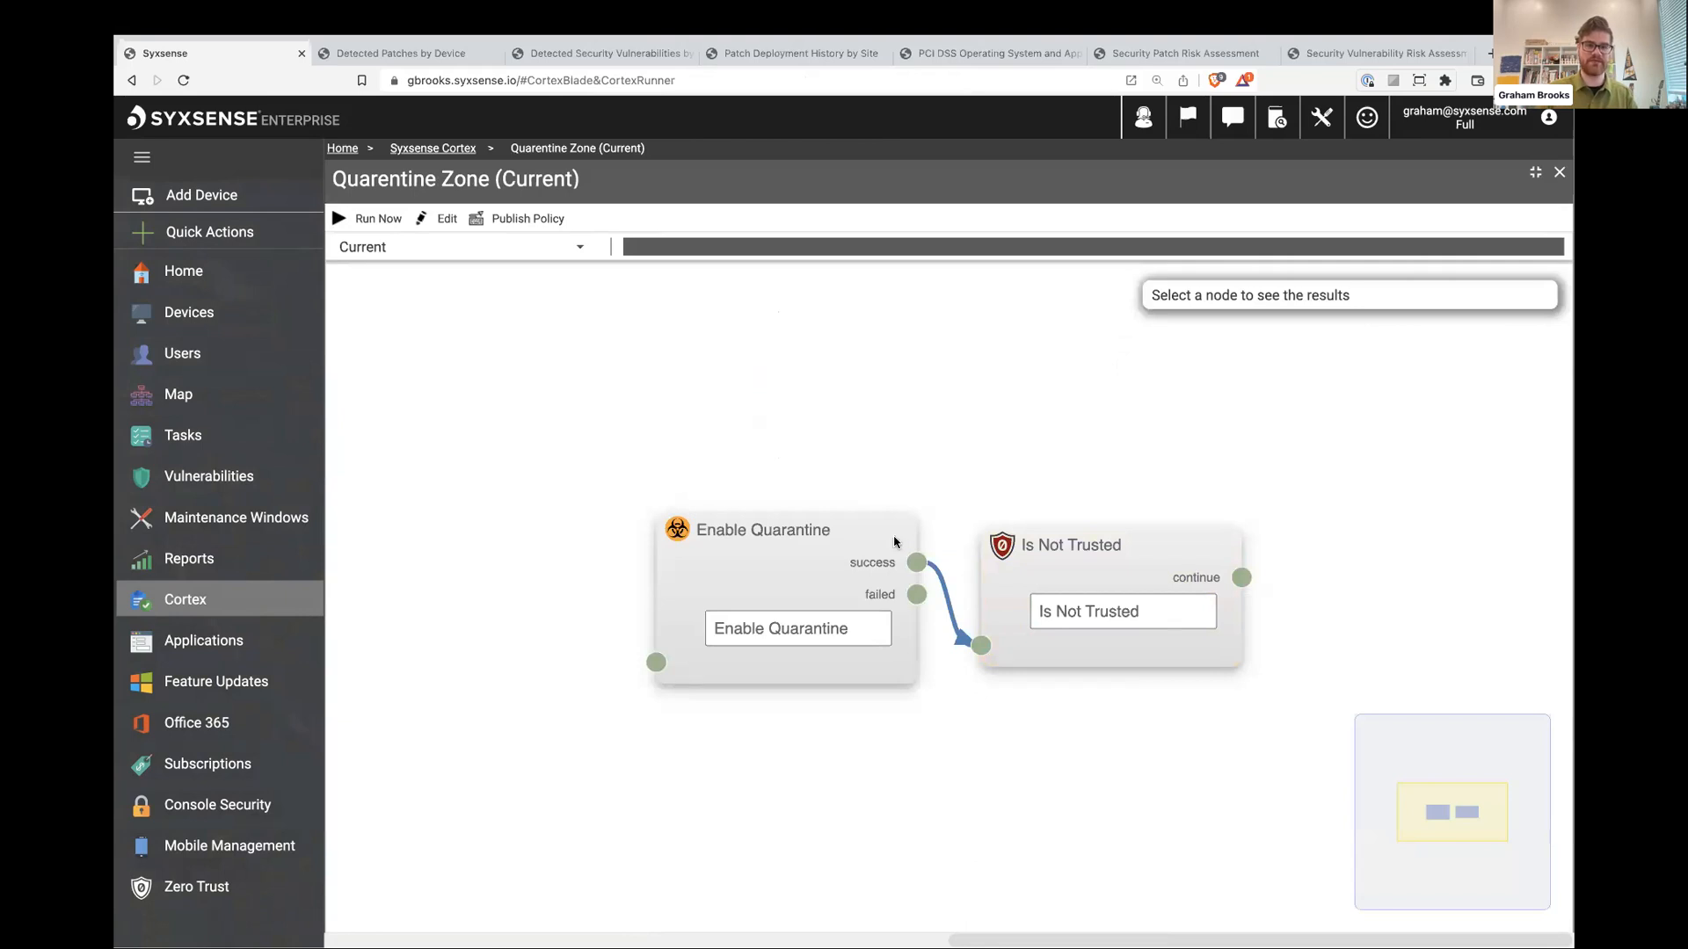
# Add all devices of the Customers > Cust-A > Cust-A-Office-B site to the Lockdown group under Groups > Operations
pyautogui.click(162, 305)
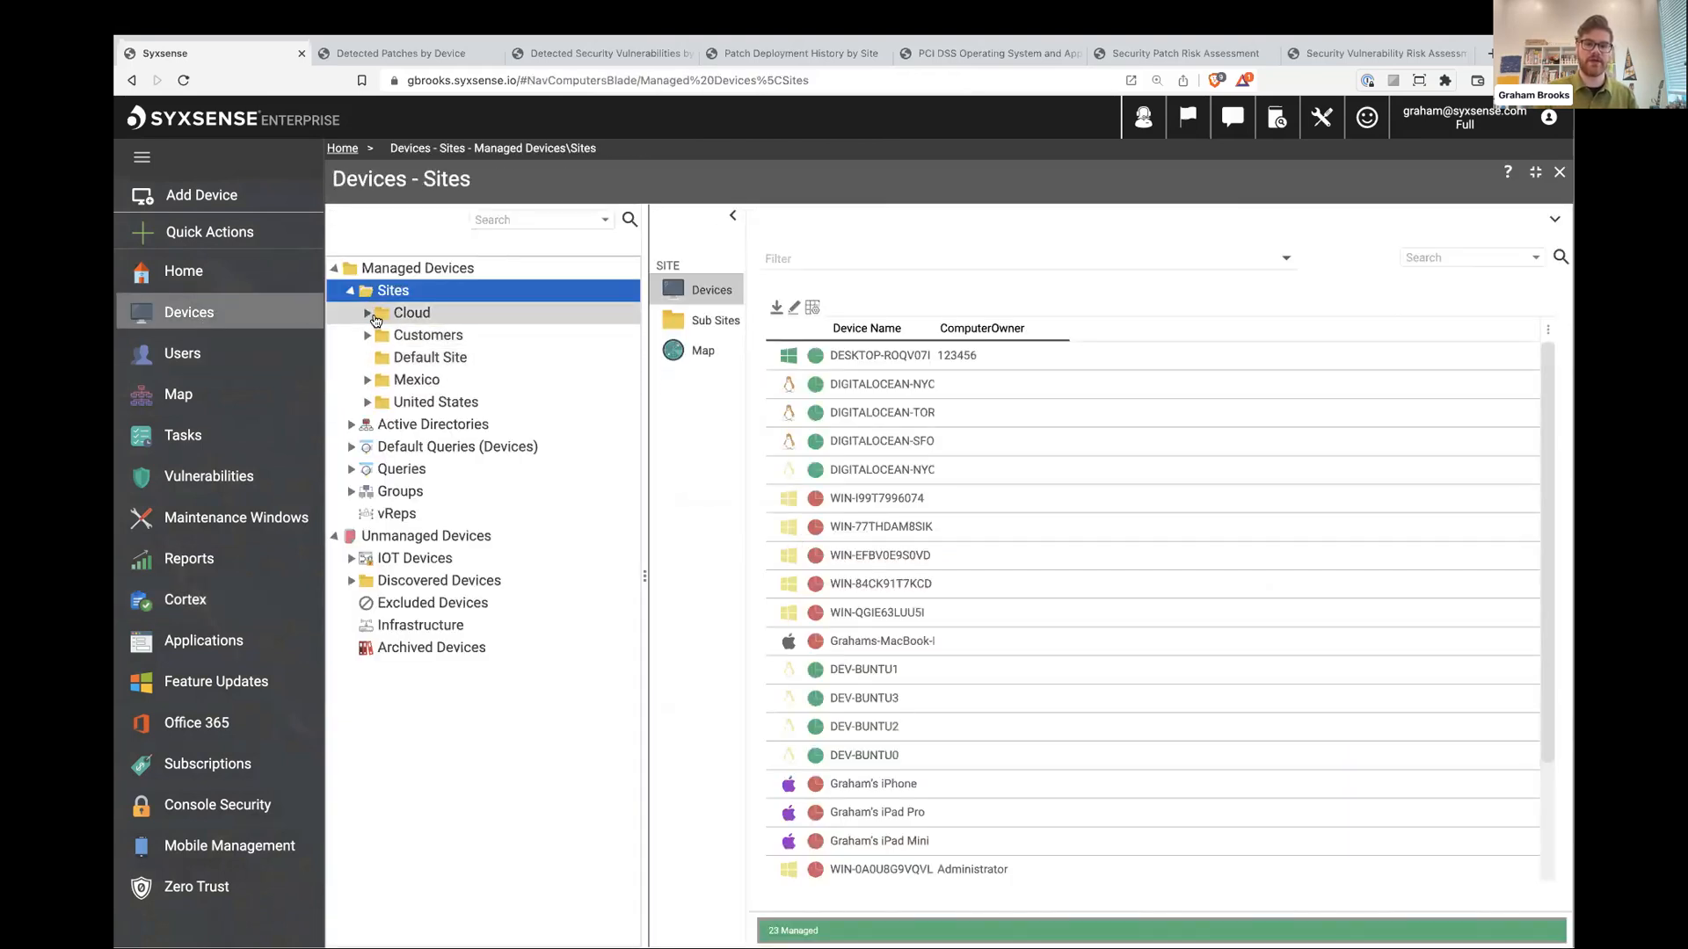
pyautogui.click(367, 335)
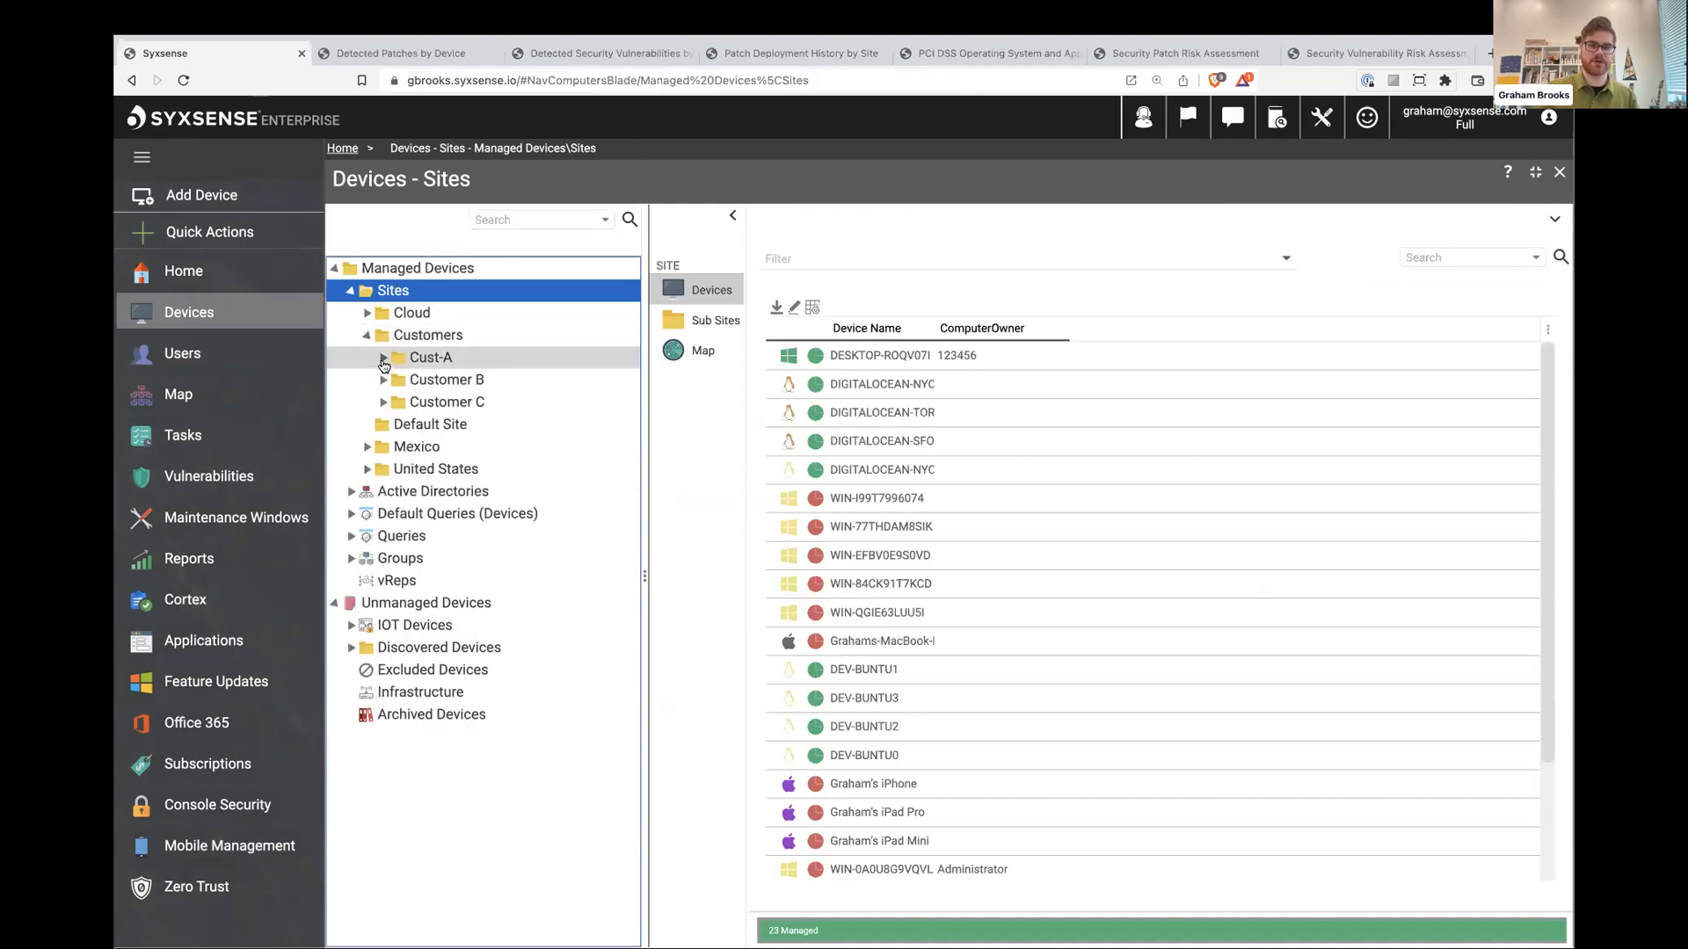
pyautogui.click(383, 356)
pyautogui.click(487, 430)
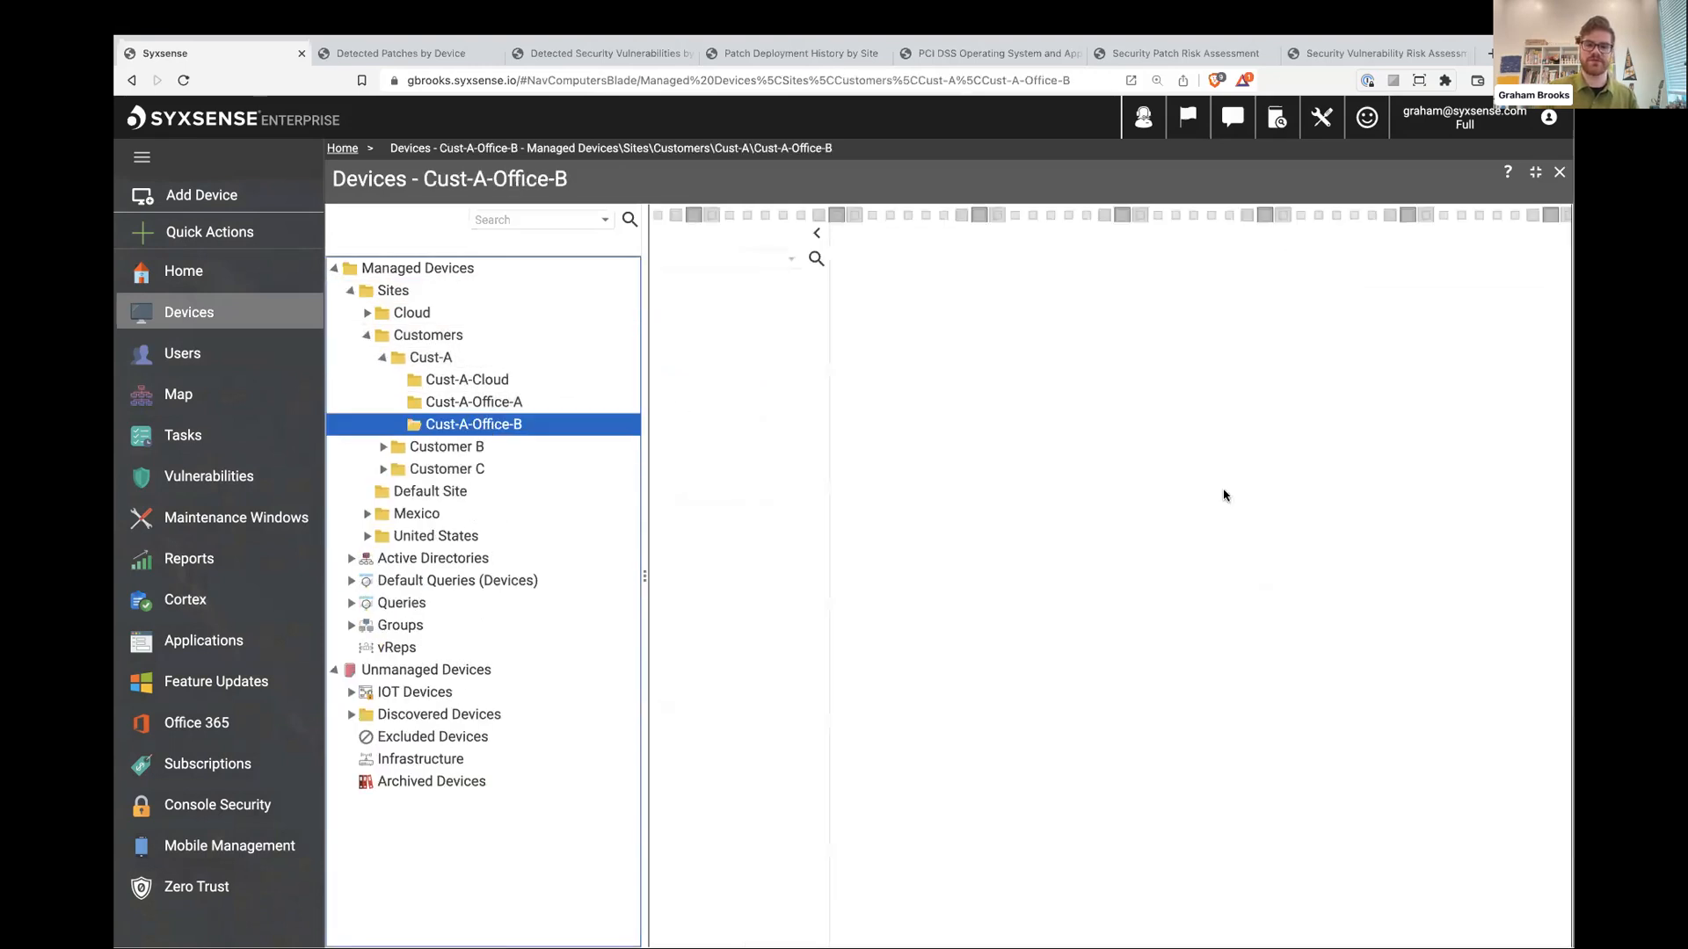
pyautogui.click(956, 384)
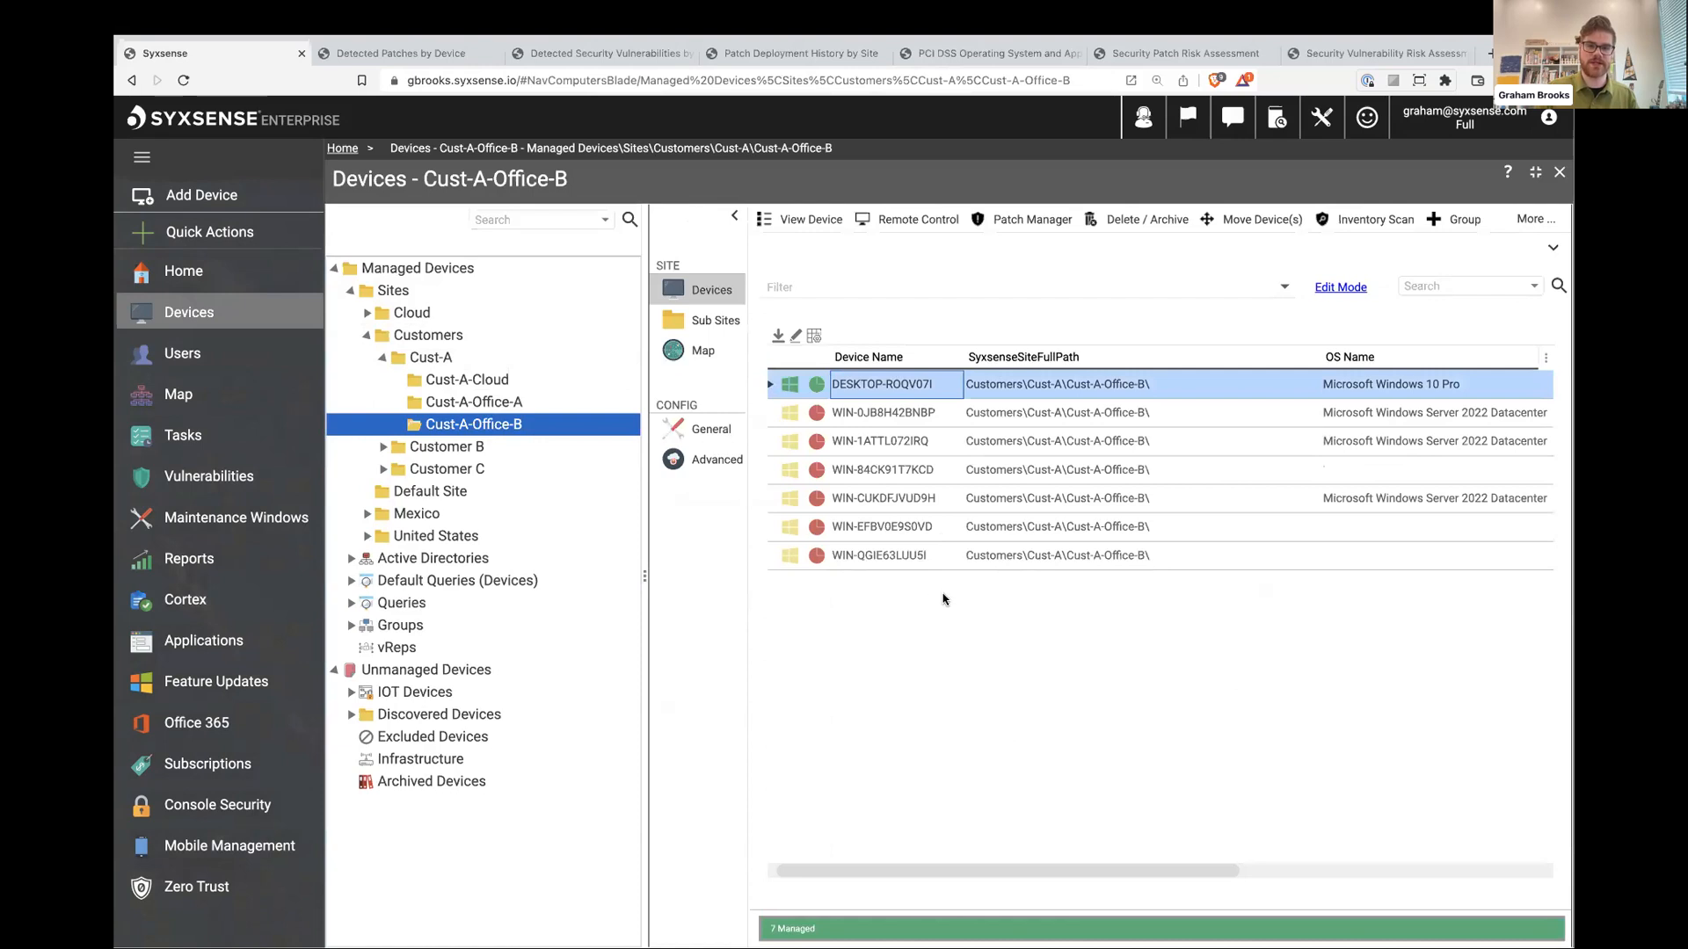
pyautogui.keyDown('shift'); pyautogui.click(947, 563); pyautogui.keyUp('shift')
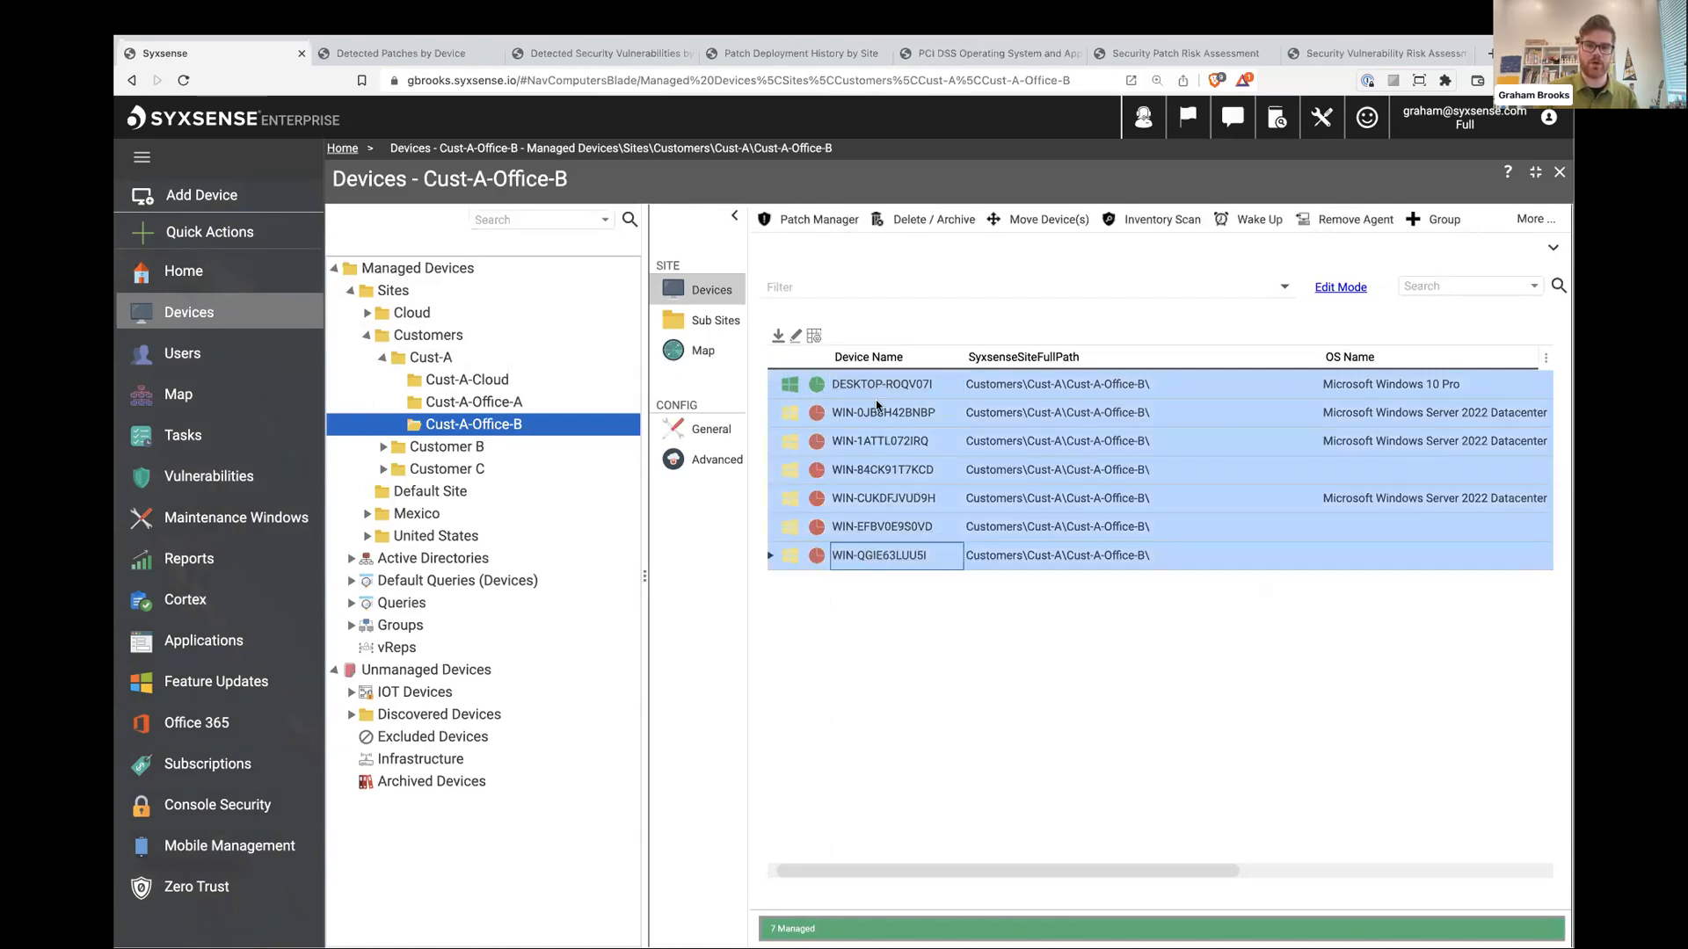
pyautogui.click(350, 625)
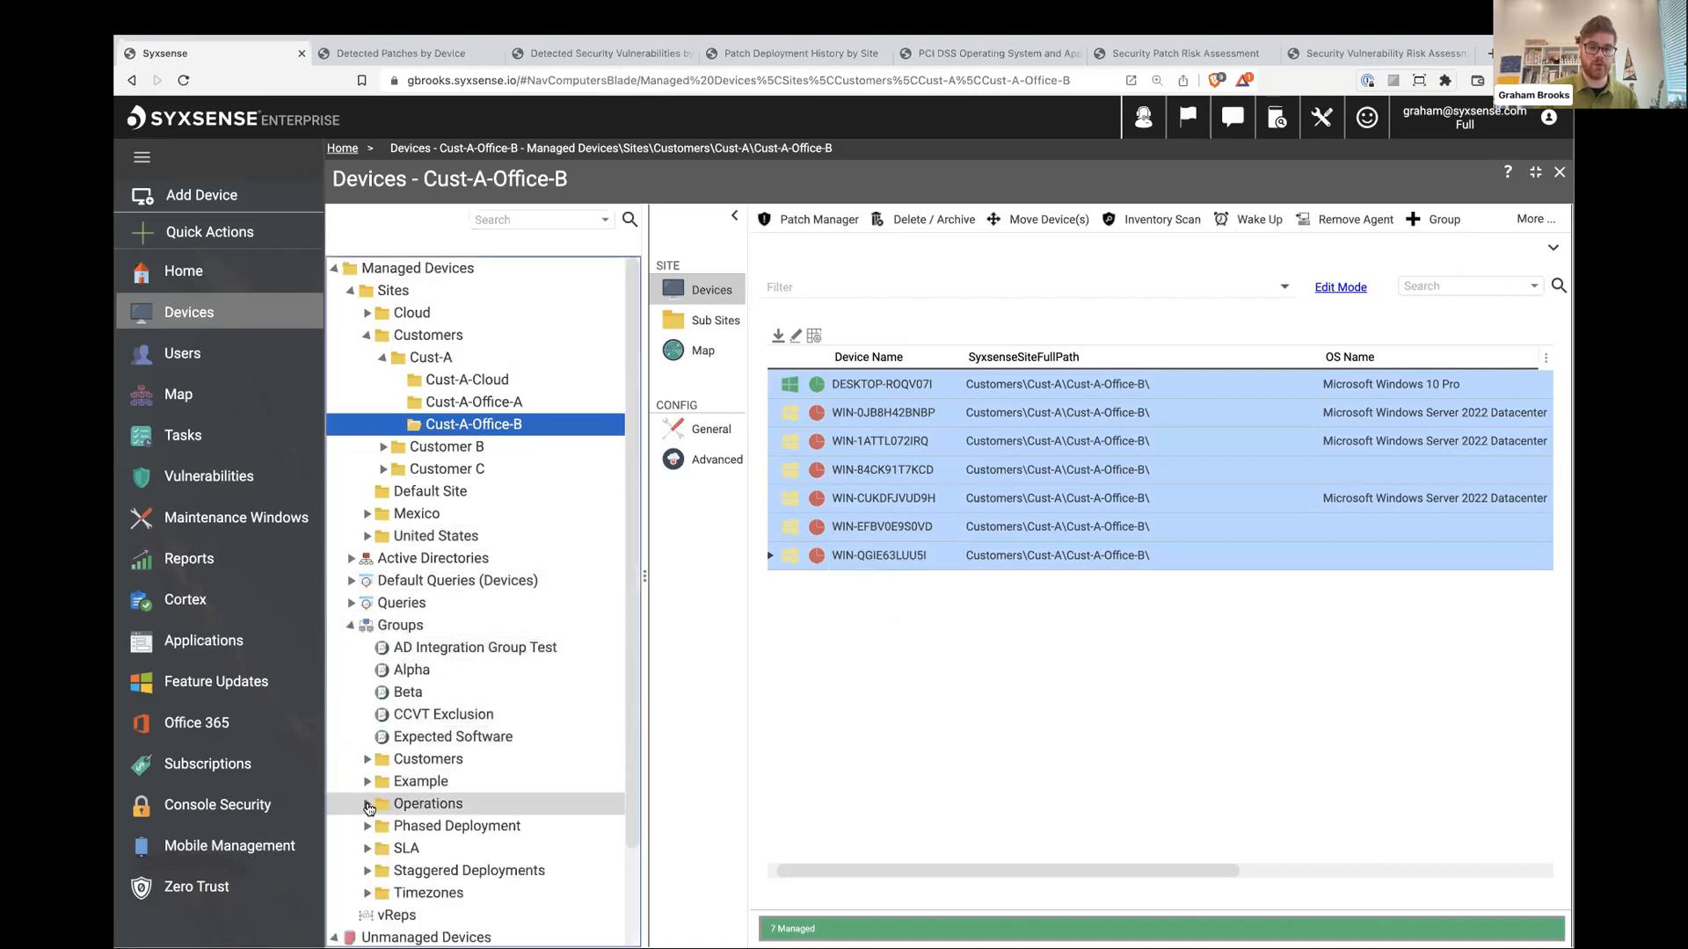
pyautogui.click(369, 802)
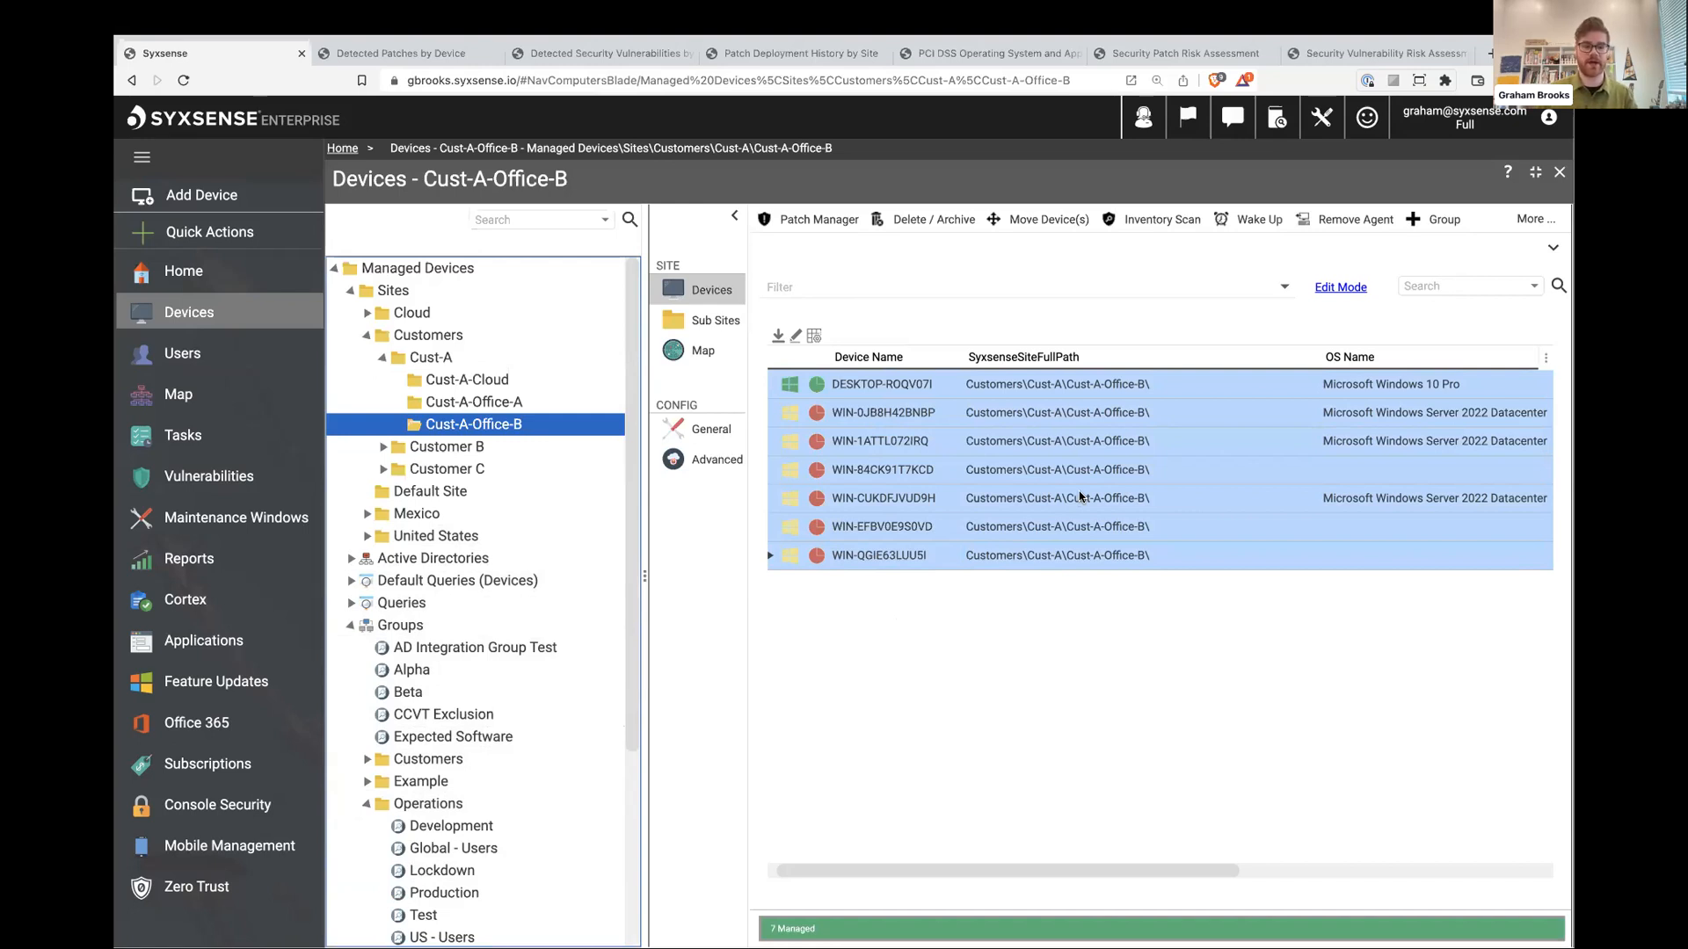
pyautogui.moveTo(994, 418); pyautogui.dragTo(483, 869)
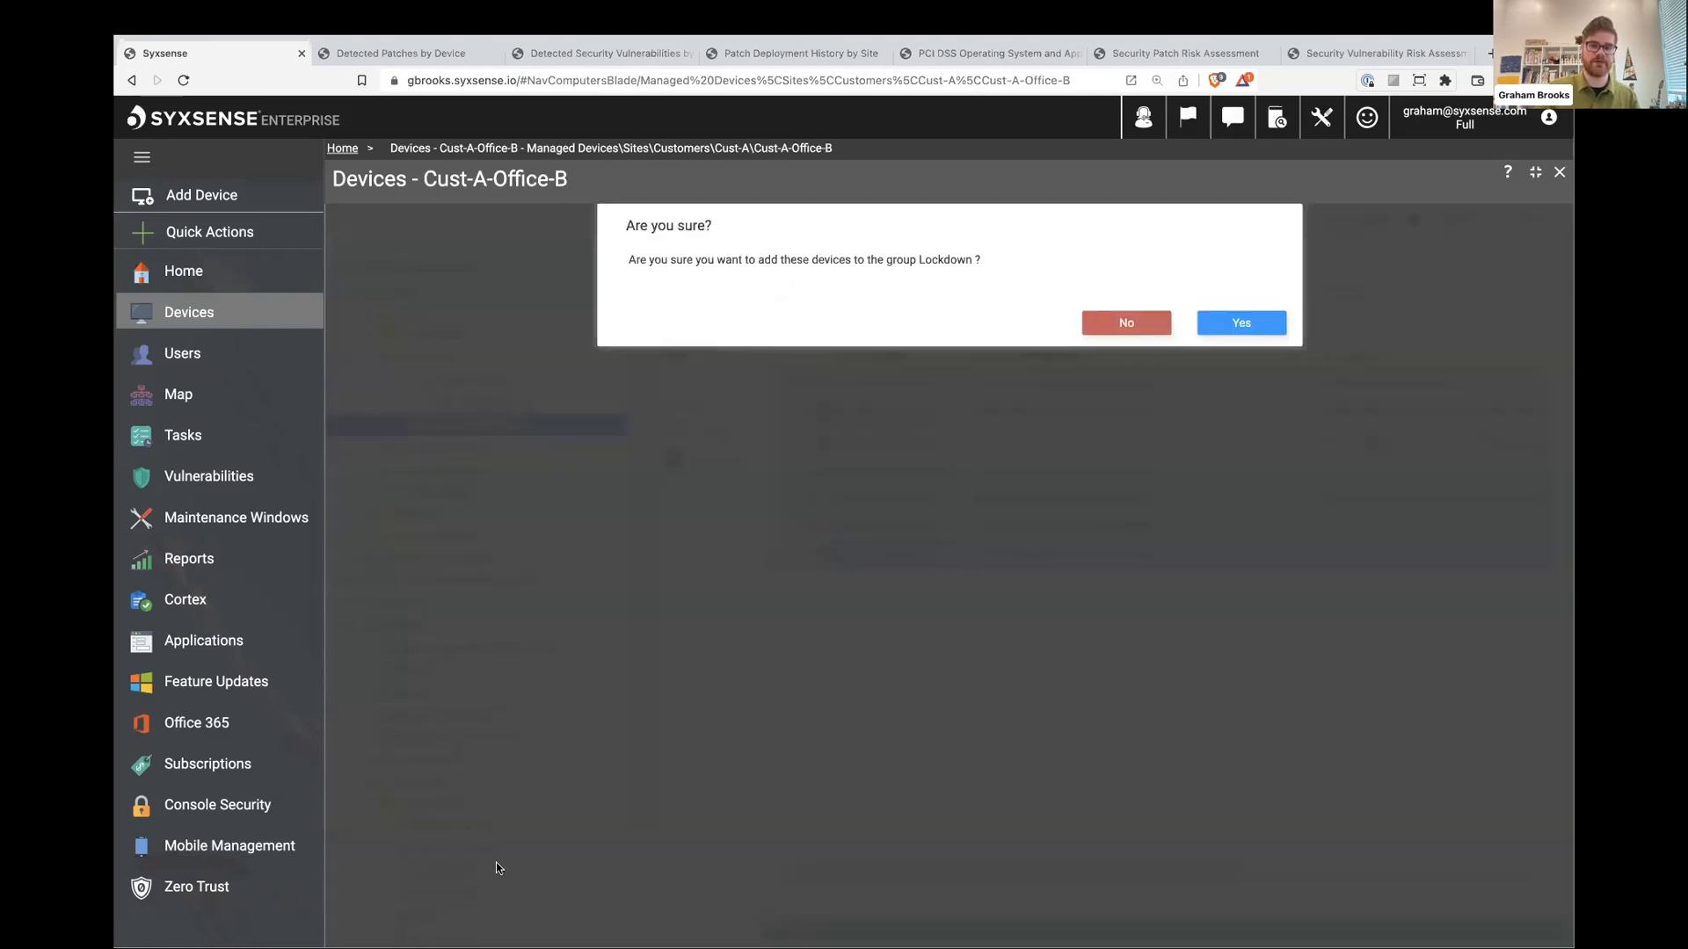
pyautogui.click(1242, 325)
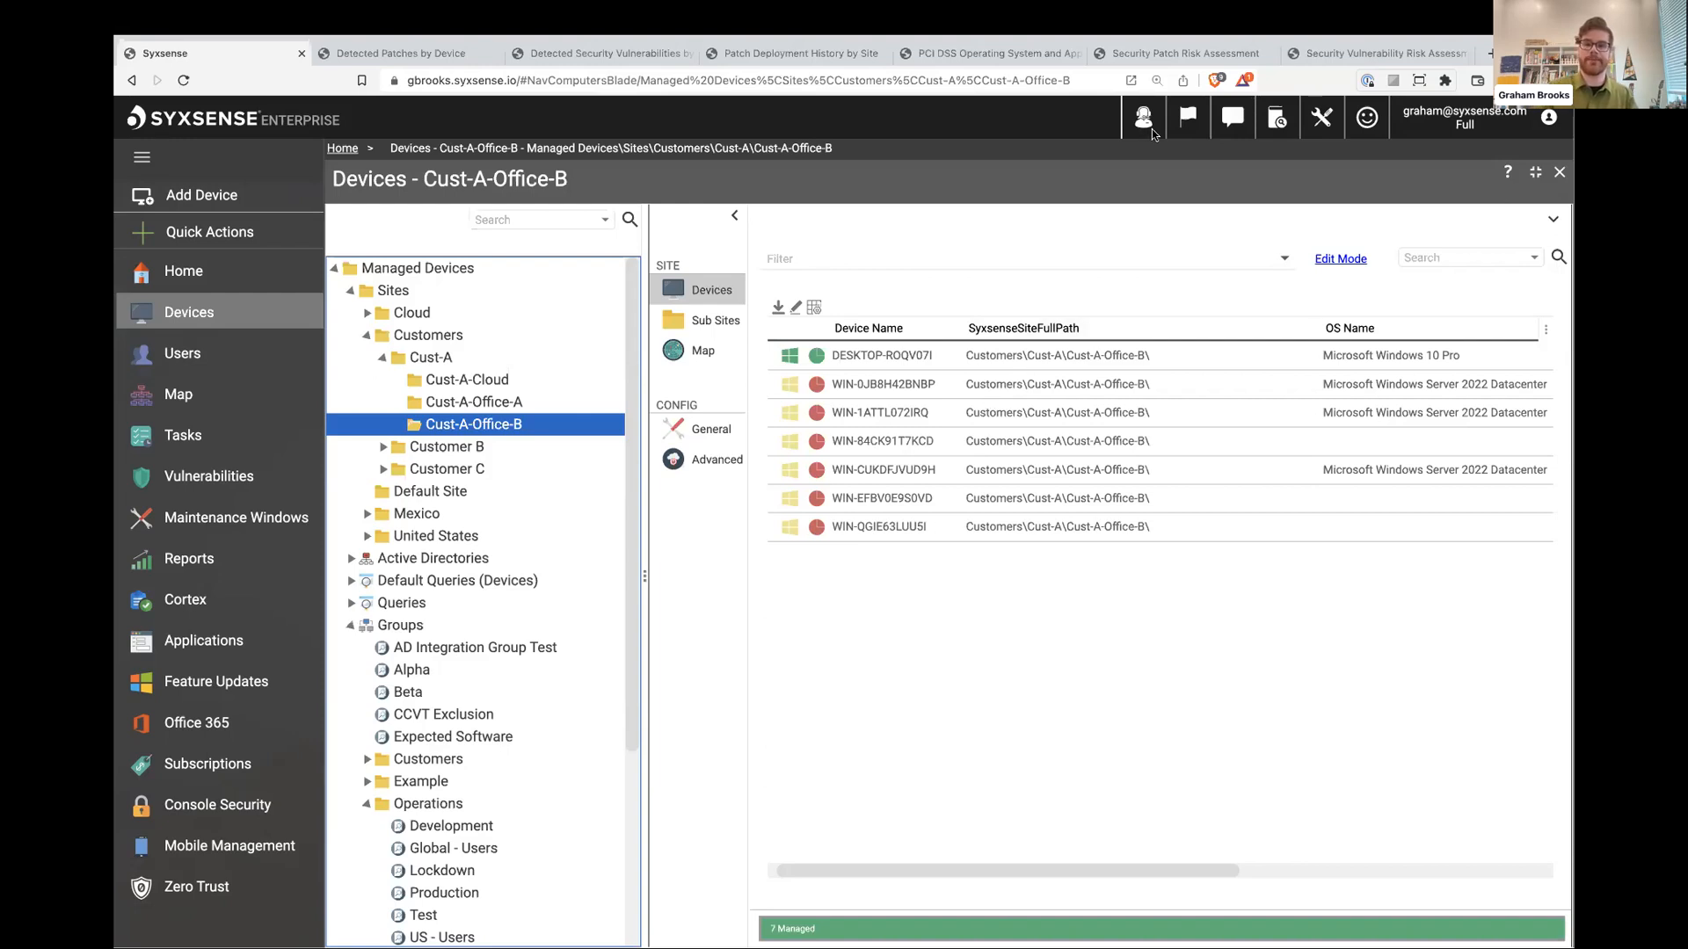
# Examine the first page of the Security Patch Risk Assessment report, from the legend and patch status to deployed patches and timeline
pyautogui.click(1182, 54)
pyautogui.scroll(8, 1058, 307)
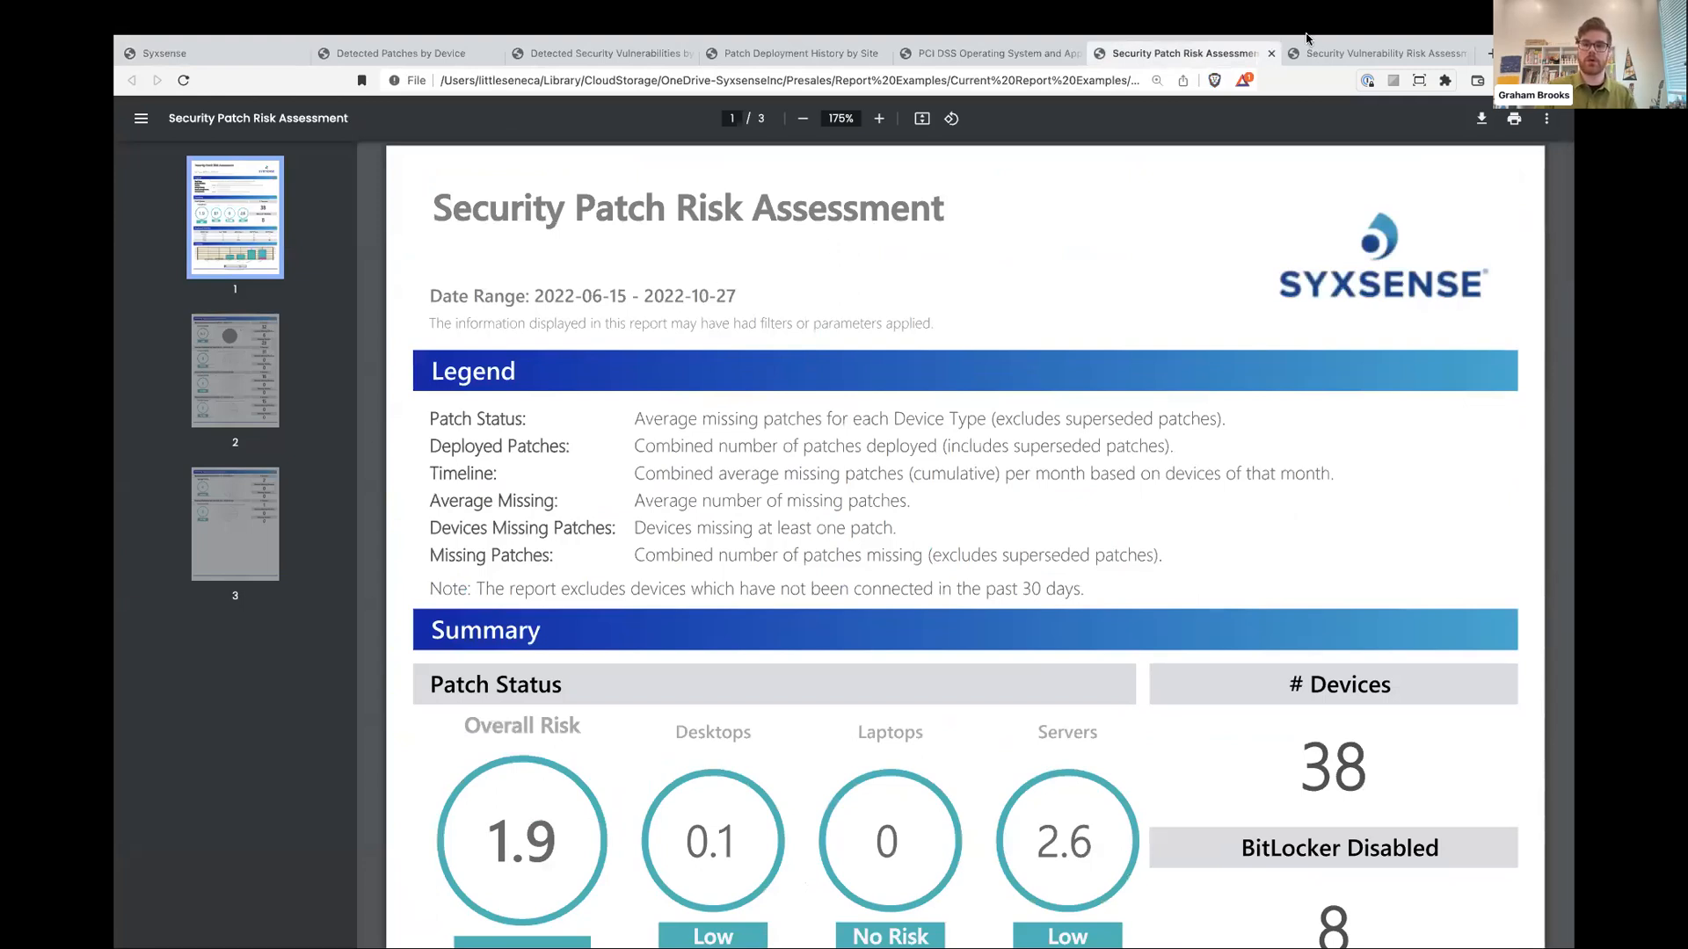
pyautogui.click(1335, 54)
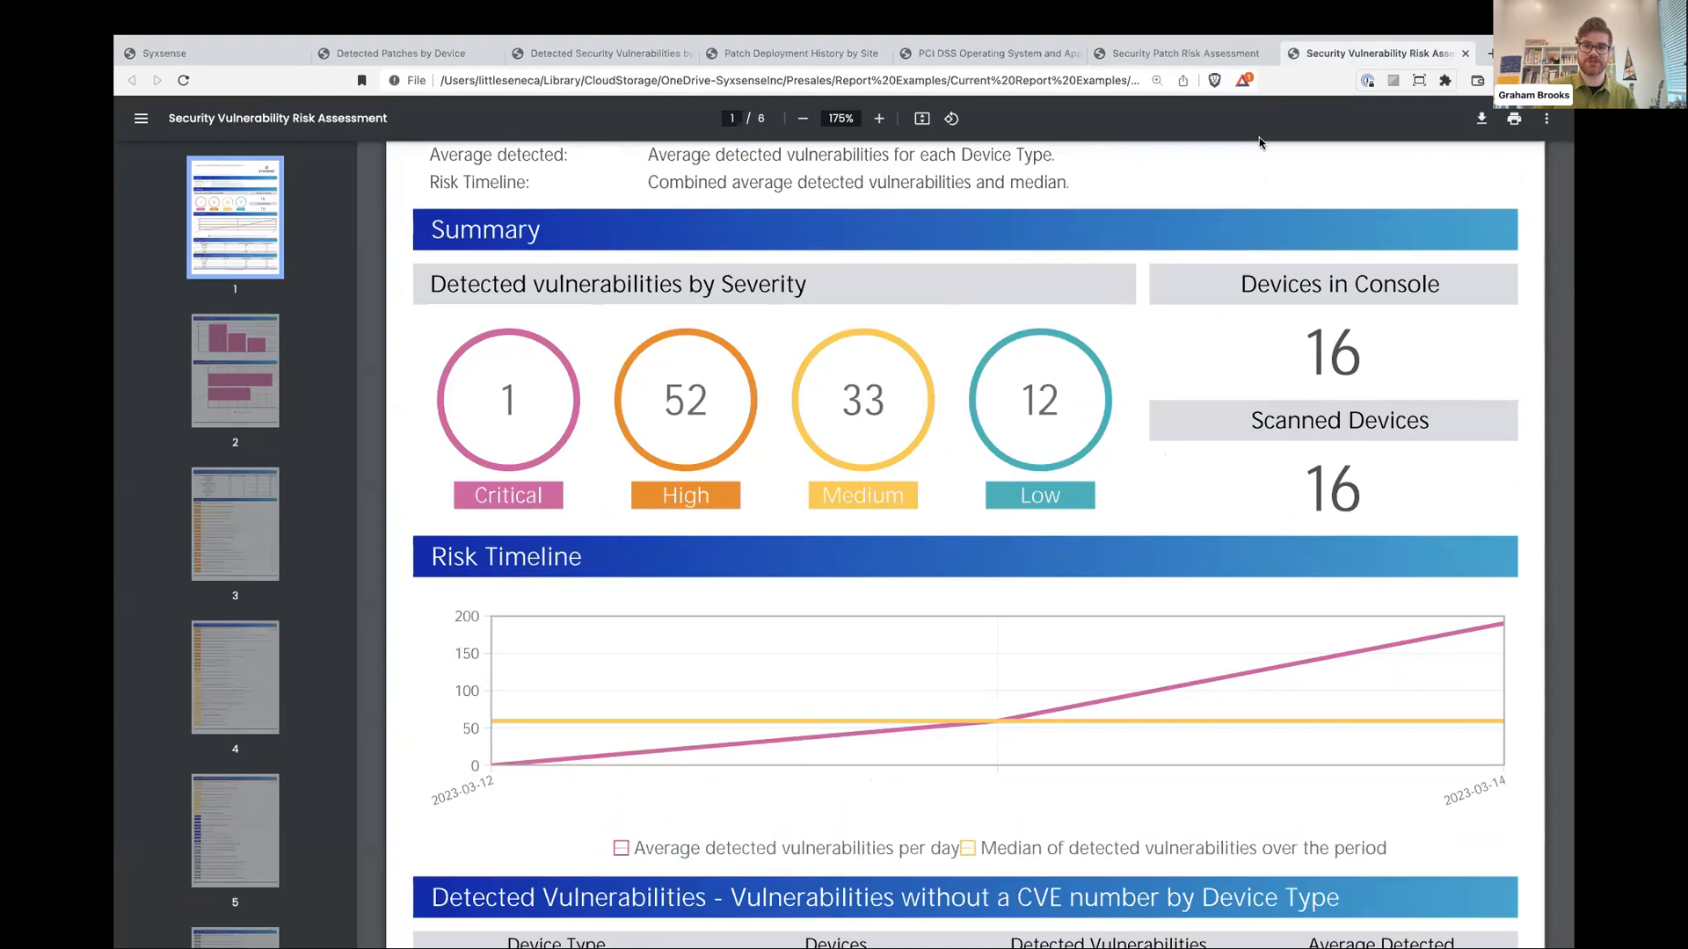
pyautogui.click(1189, 54)
pyautogui.scroll(-2, 1155, 462)
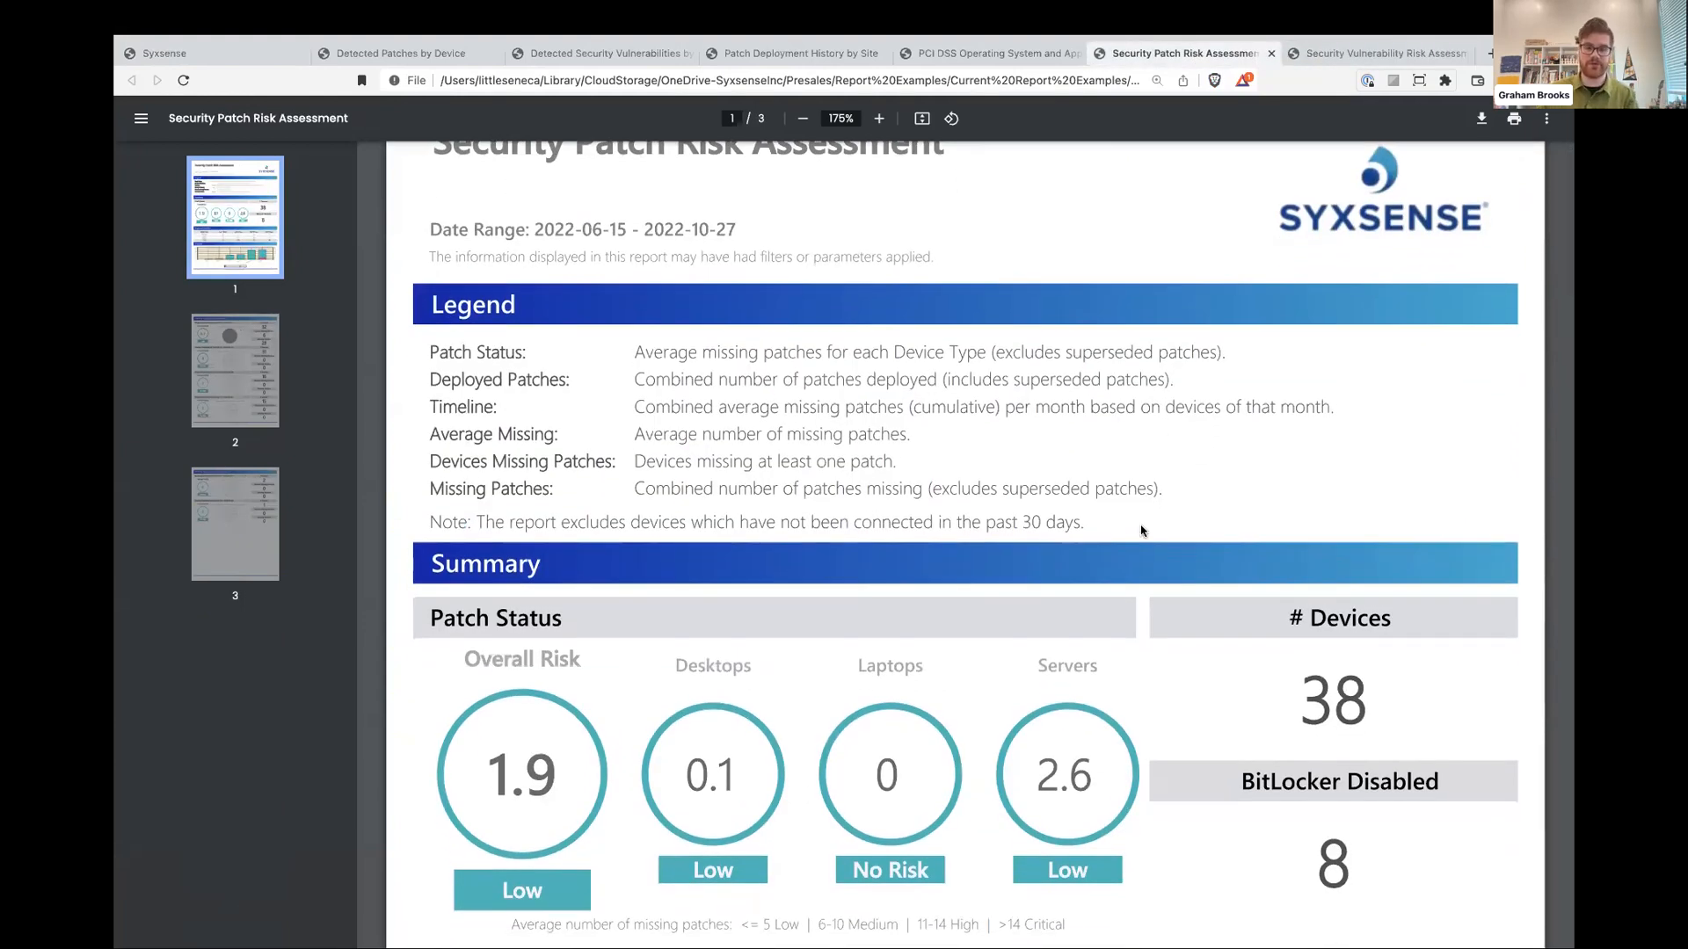
pyautogui.scroll(-5, 1151, 538)
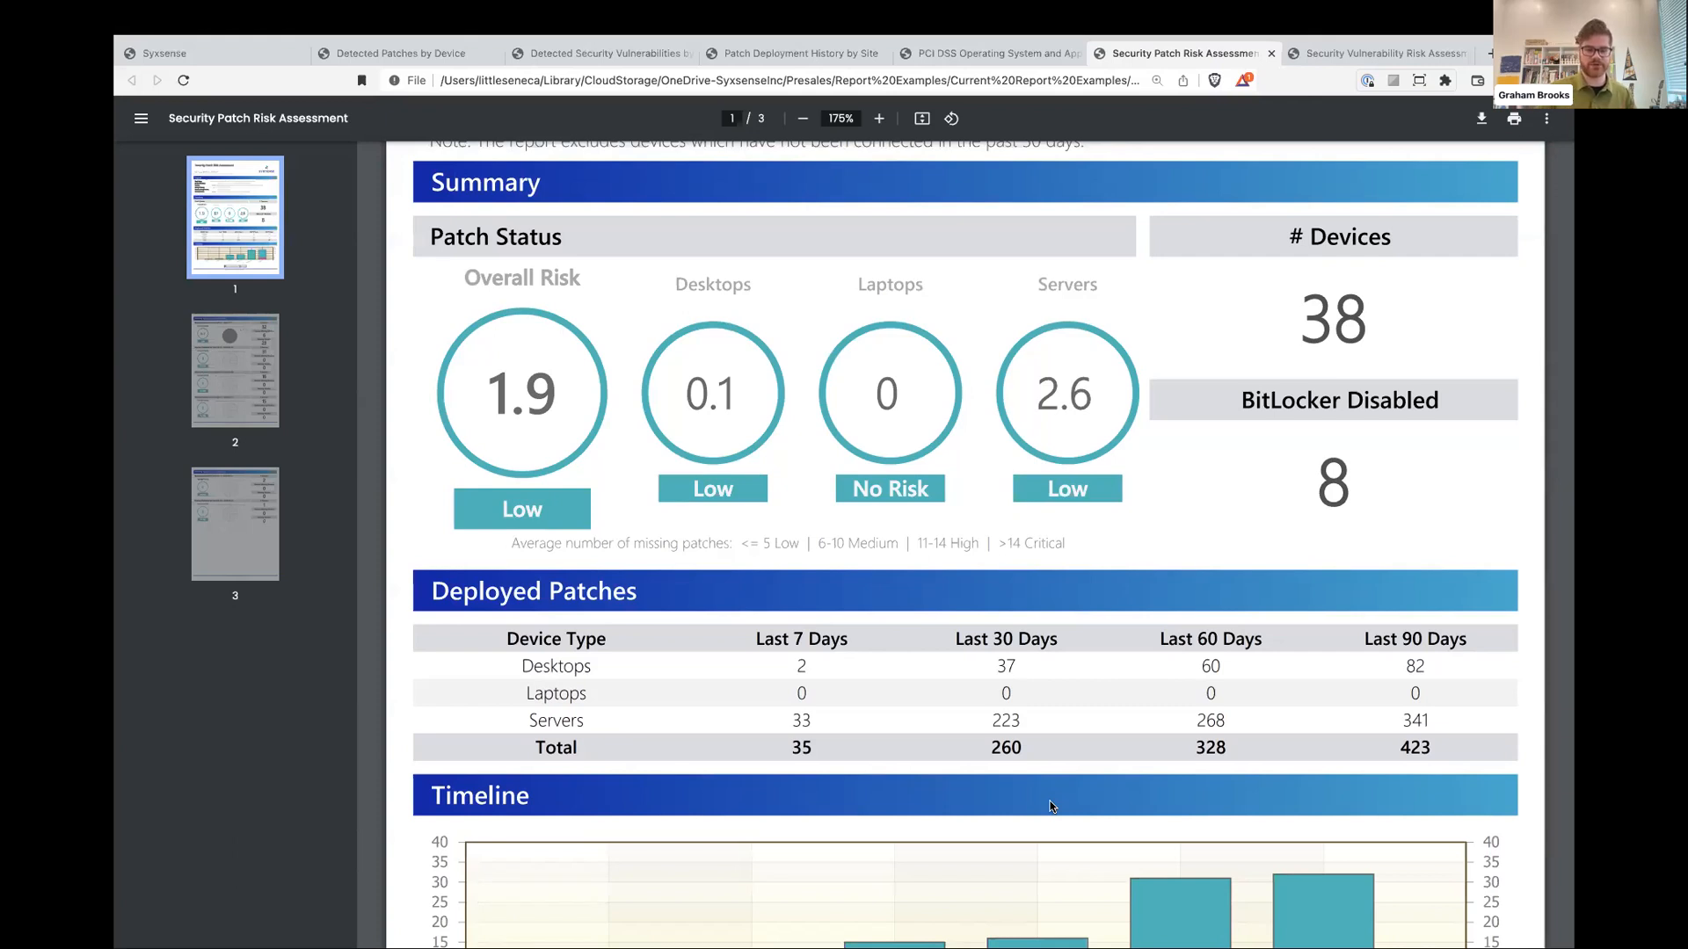
pyautogui.scroll(-3, 1050, 800)
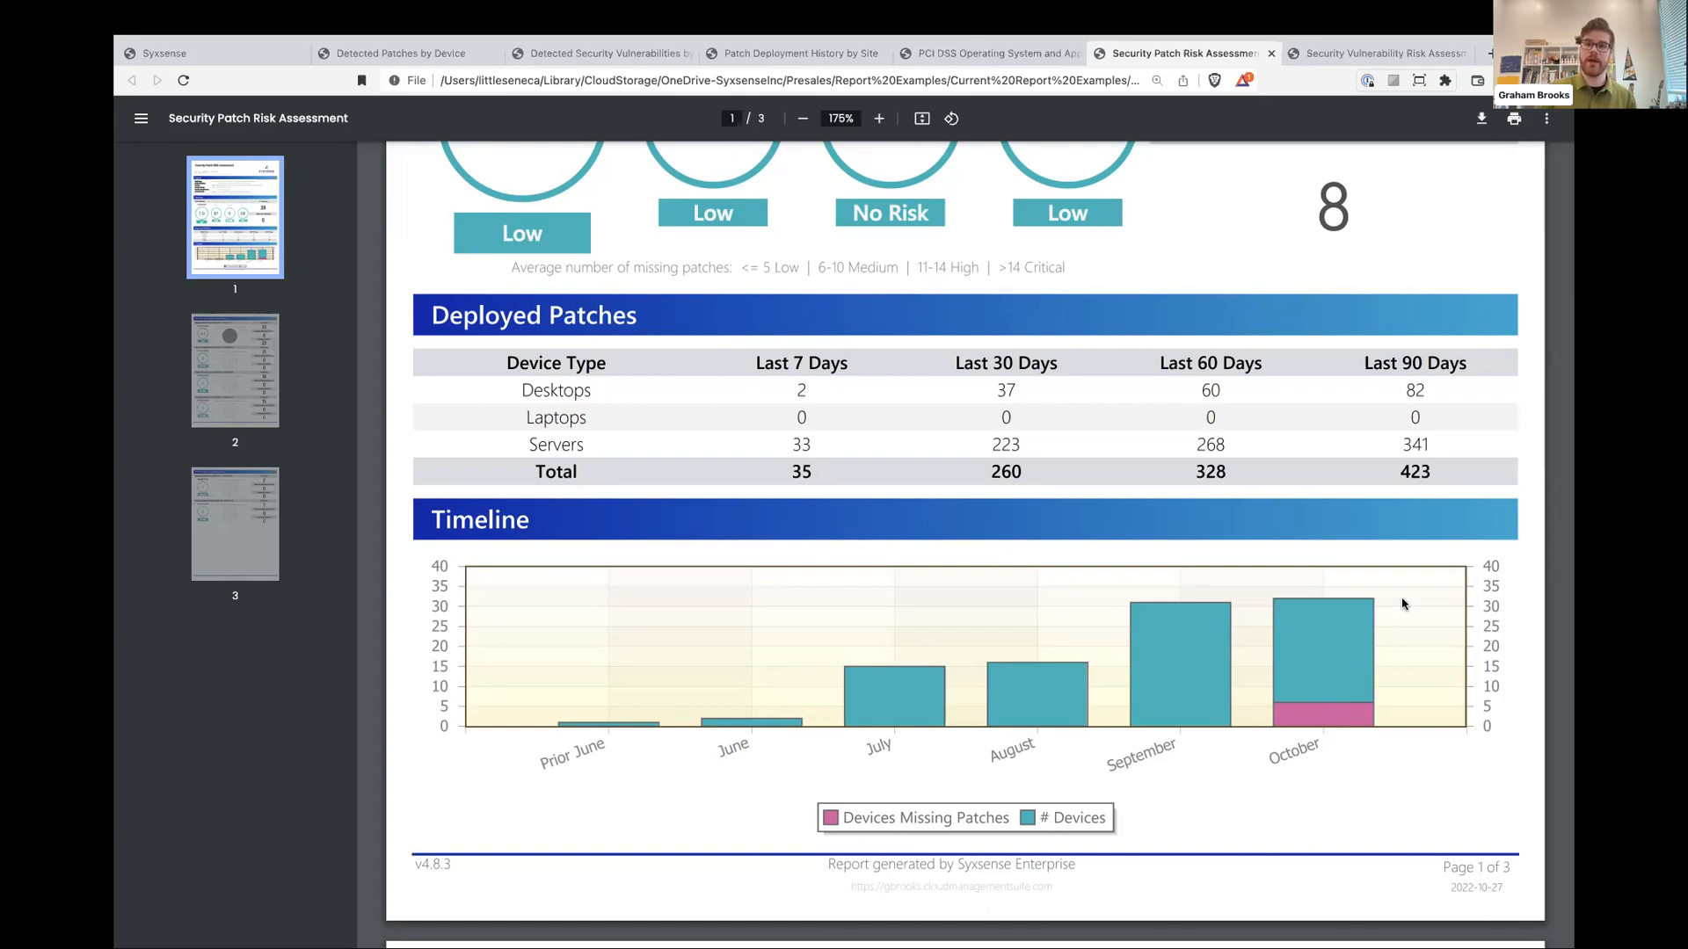
# Review the Security Vulnerability Risk Assessment report from its severity summary through the most vulnerable operating systems
pyautogui.click(1365, 57)
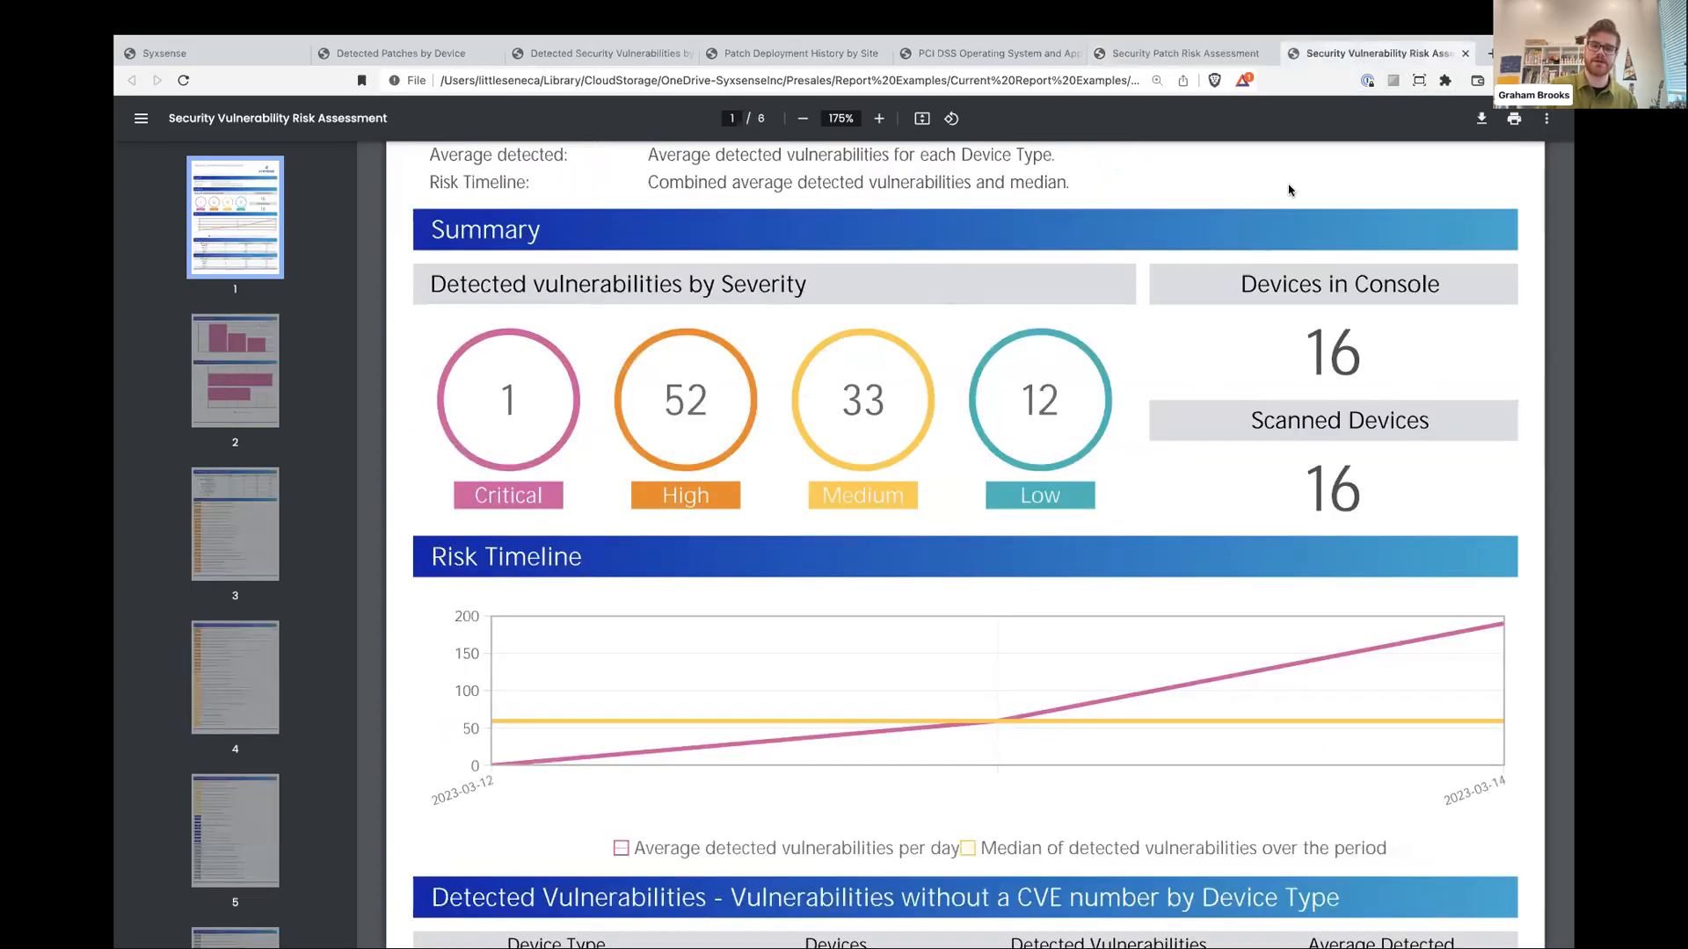
pyautogui.scroll(-13, 1105, 587)
pyautogui.scroll(-15, 1105, 589)
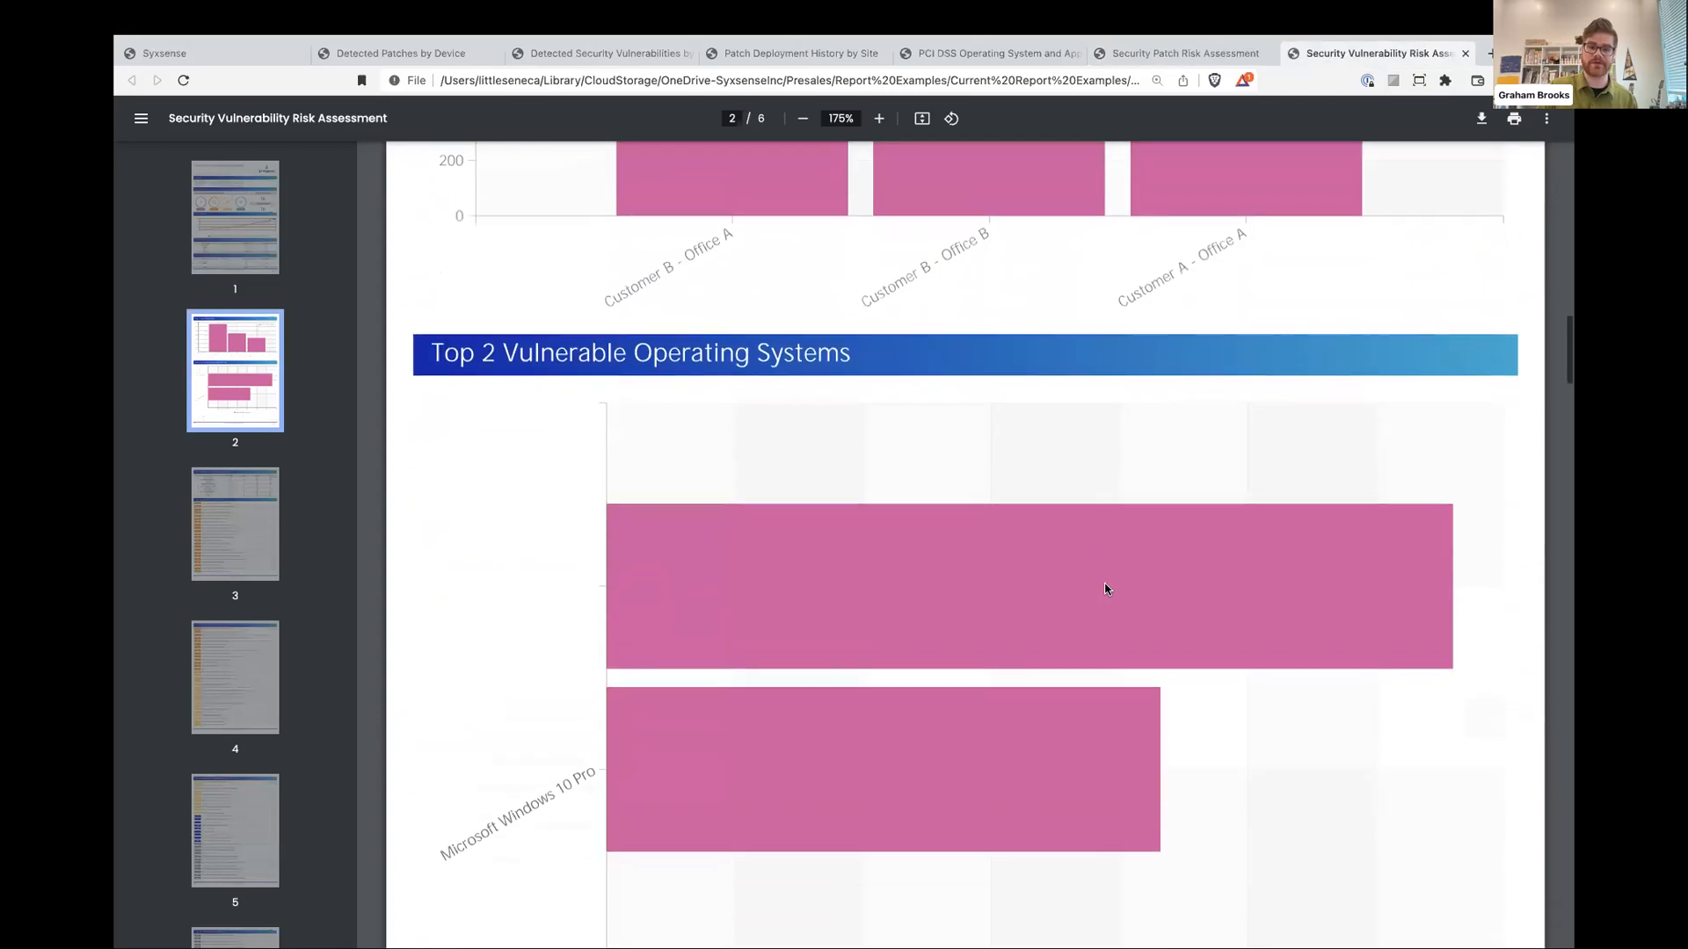